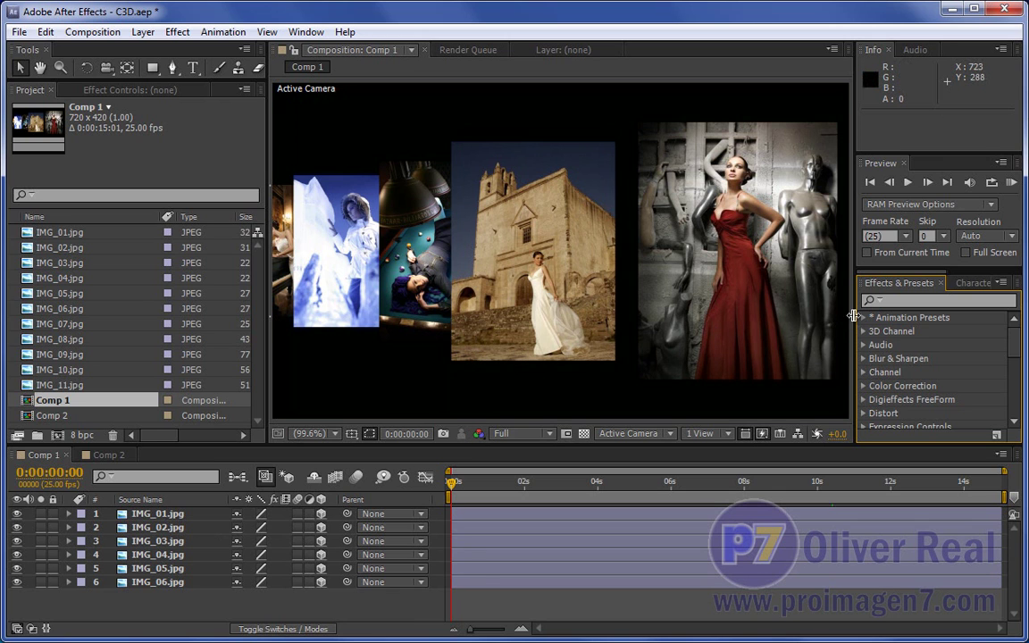
# Widen the composition viewer and show the Top view beside the Active Camera view (2 Views - Horizontal)
pyautogui.moveTo(855, 316); pyautogui.dragTo(1015, 346)
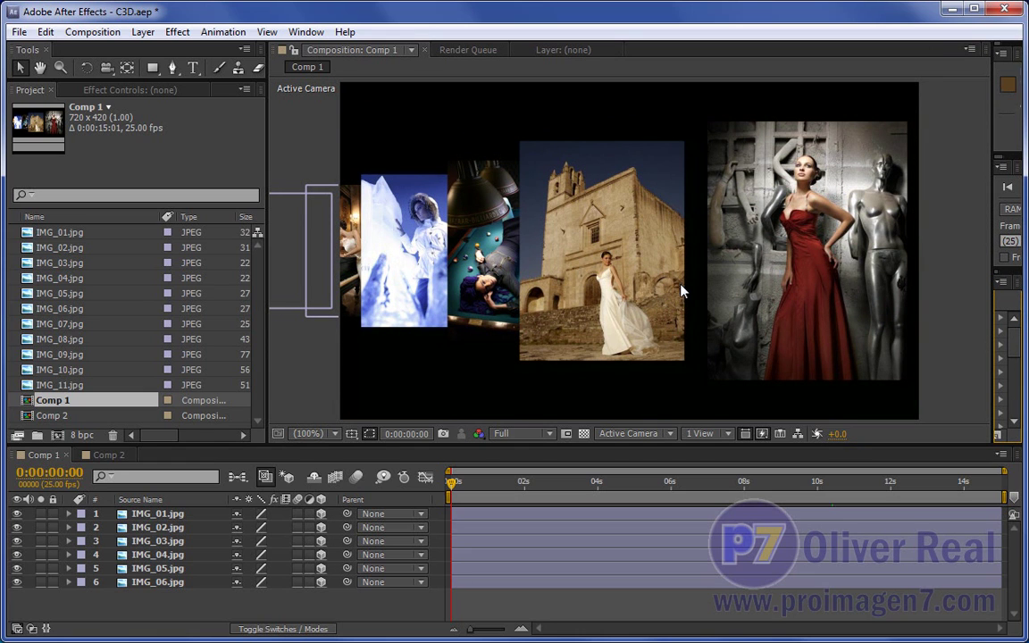
pyautogui.click(728, 434)
pyautogui.click(726, 470)
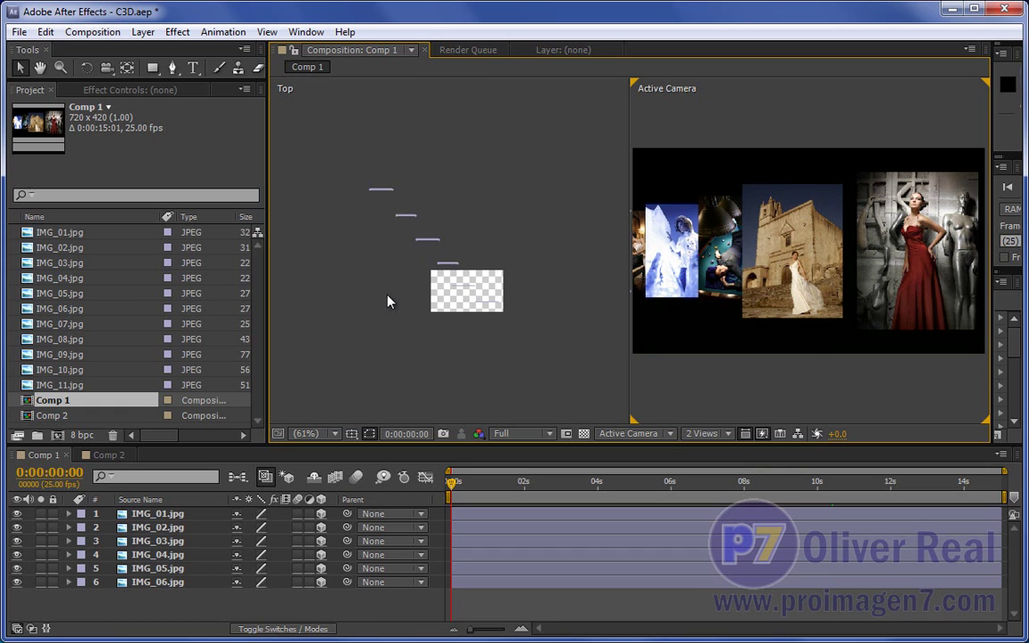
# Push IMG_06.jpg deeper in depth to Position -527, 210, 984
pyautogui.click(156, 583)
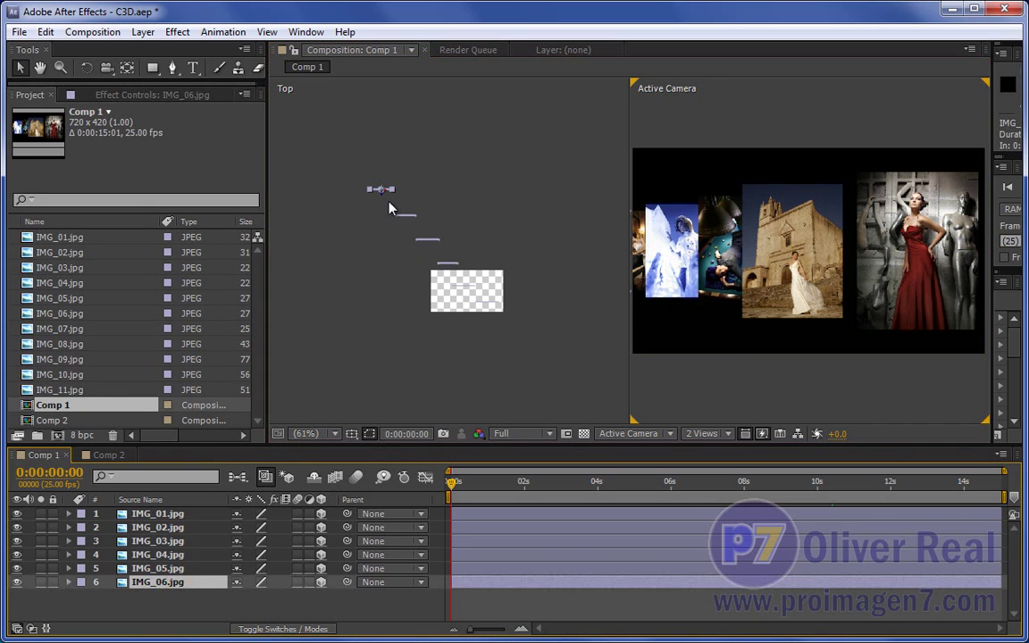
pyautogui.press('p')
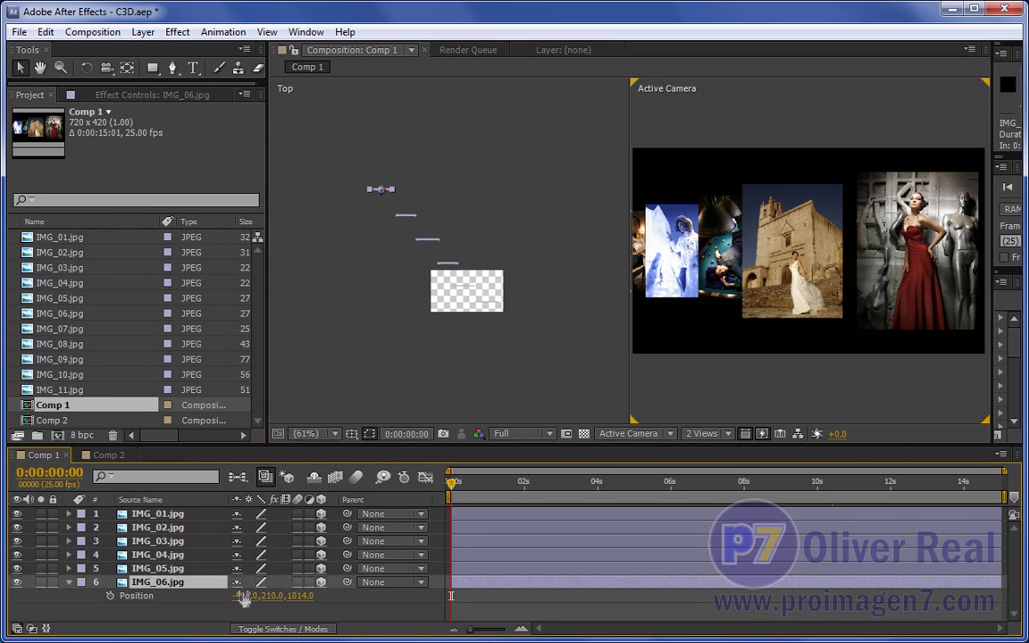
pyautogui.moveTo(297, 600)
pyautogui.mouseDown()
pyautogui.moveTo(313, 596)
pyautogui.moveTo(212, 600)
pyautogui.moveTo(625, 523)
pyautogui.mouseUp()
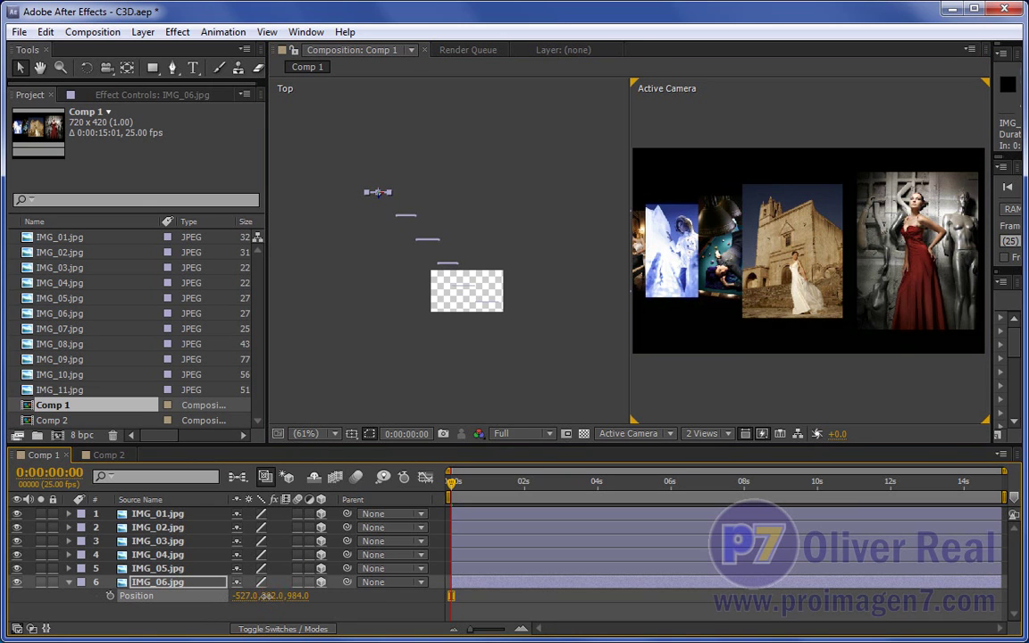
pyautogui.moveTo(260, 595); pyautogui.dragTo(134, 586)
pyautogui.moveTo(264, 596); pyautogui.dragTo(268, 536)
pyautogui.press('Up')
pyautogui.press('Up')
pyautogui.press('Up')
# Add a new Two-Node Camera with the 50mm lens preset above the photo layers
pyautogui.click(69, 582)
pyautogui.rightClick(321, 607)
pyautogui.moveTo(536, 446)
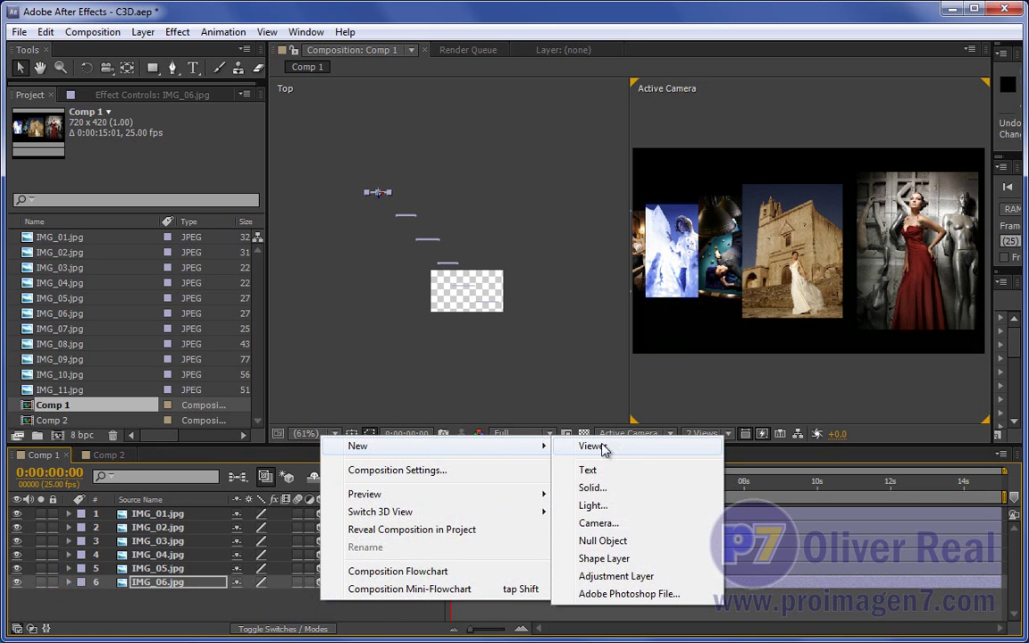
pyautogui.click(607, 523)
pyautogui.moveTo(496, 132); pyautogui.dragTo(650, 123)
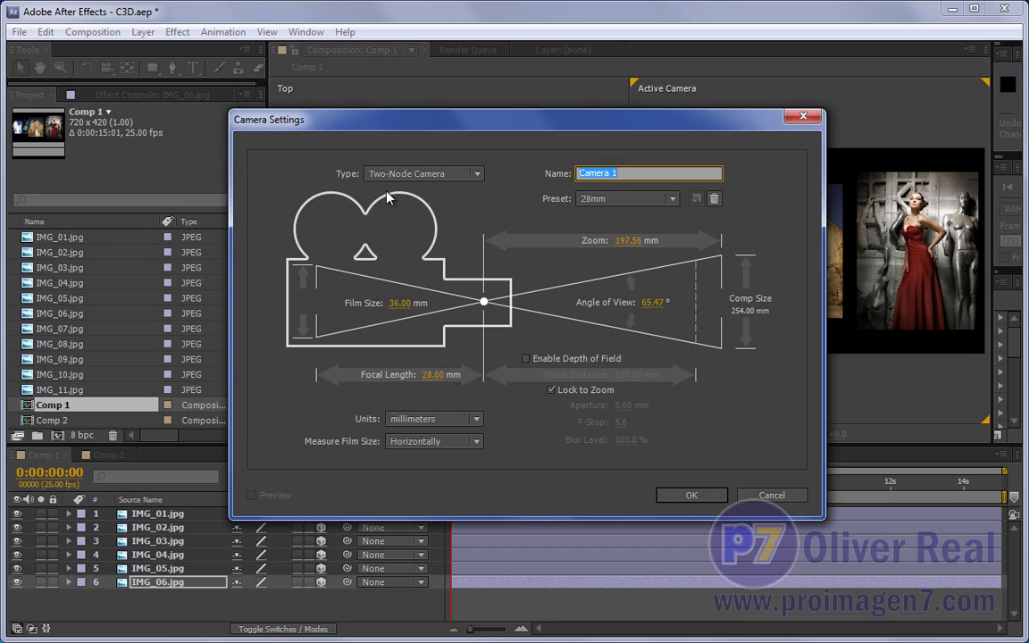
pyautogui.click(471, 175)
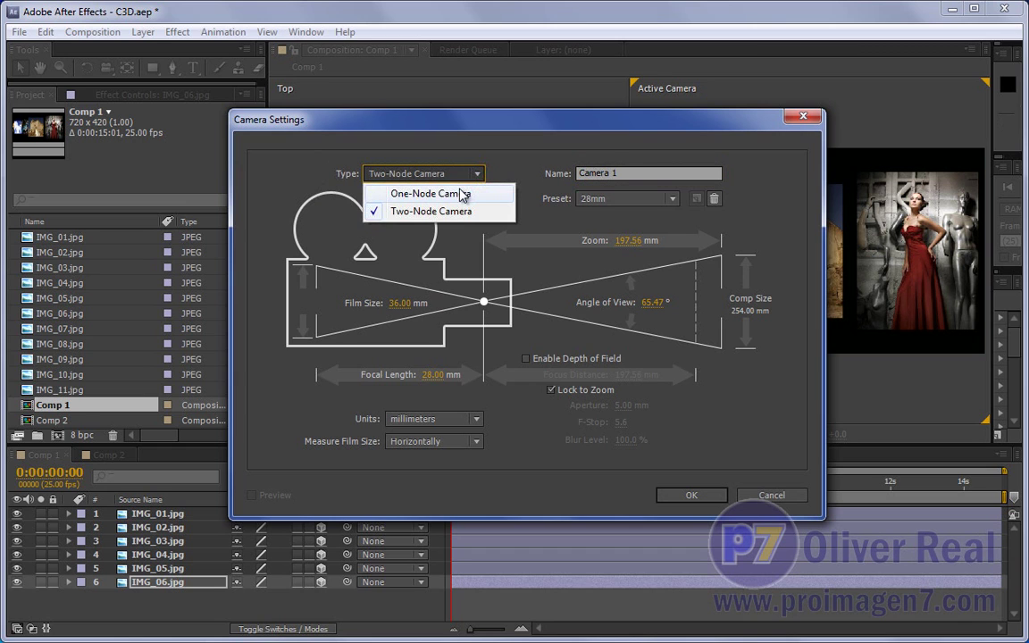
pyautogui.click(483, 163)
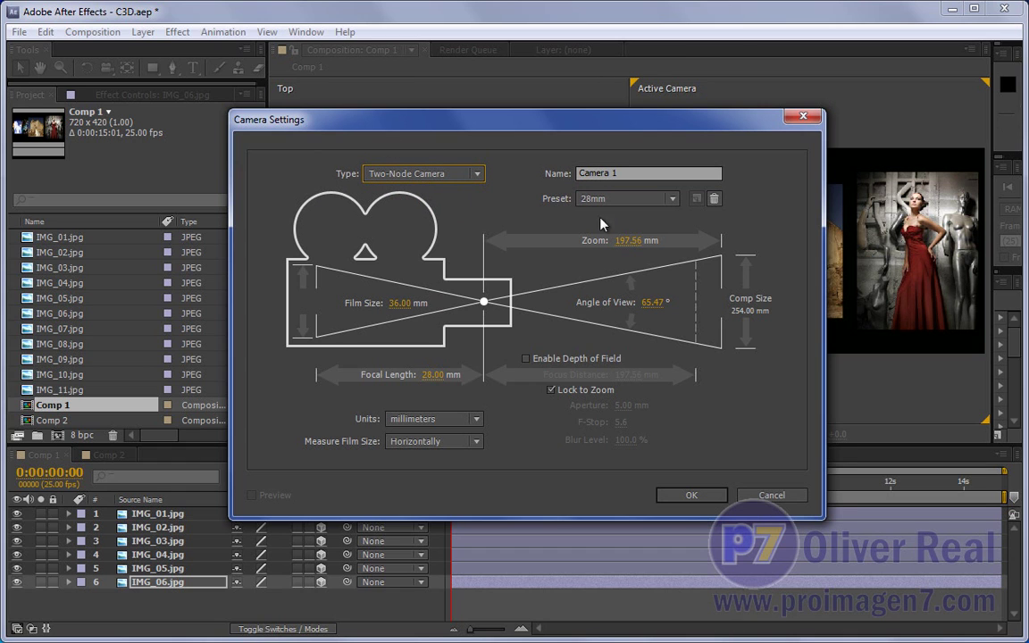
pyautogui.click(672, 198)
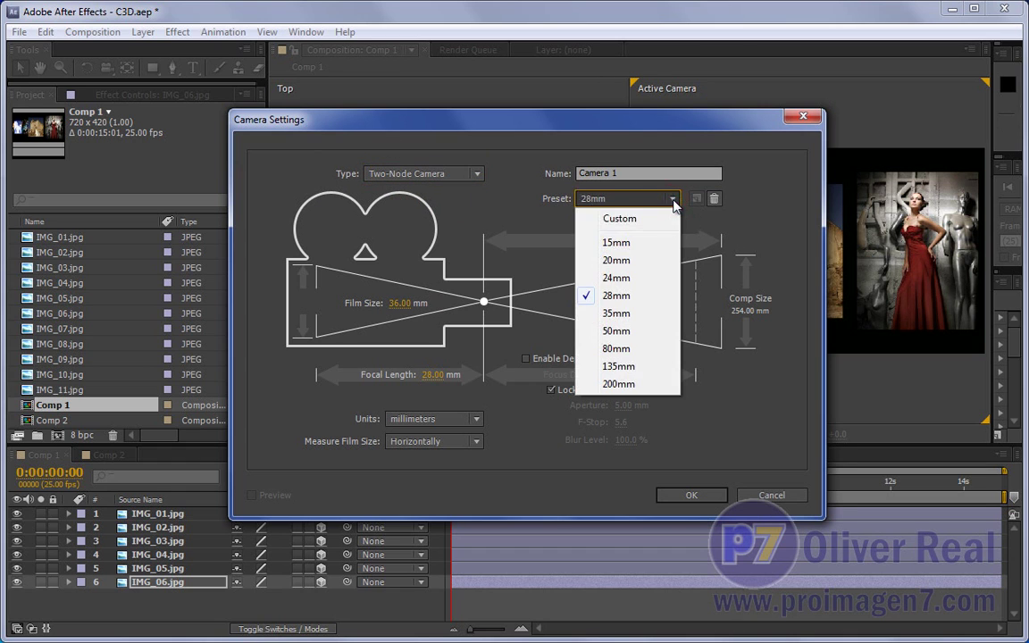
pyautogui.click(617, 332)
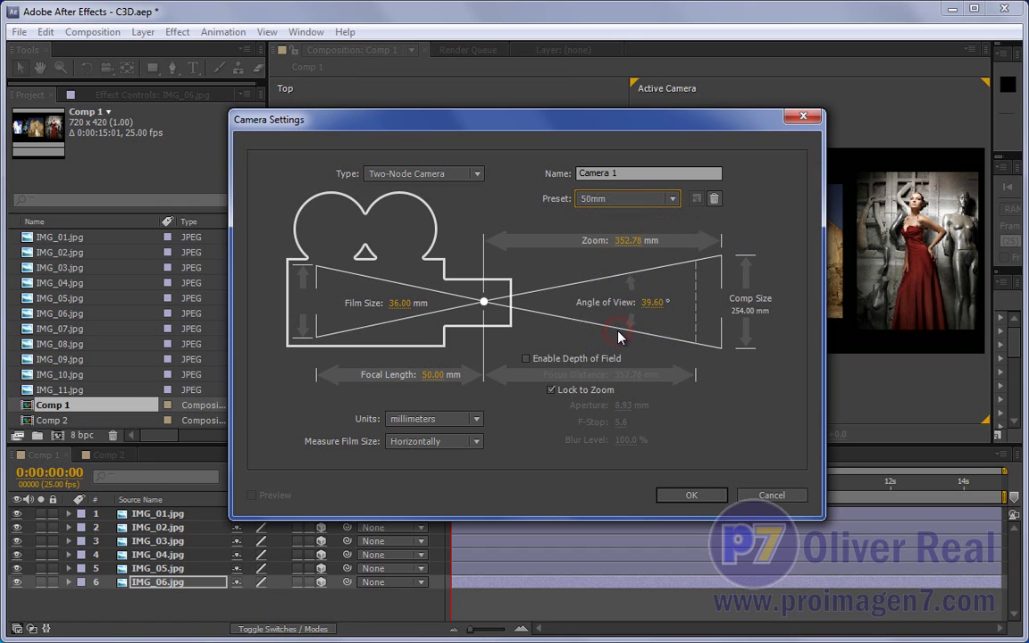
pyautogui.click(686, 496)
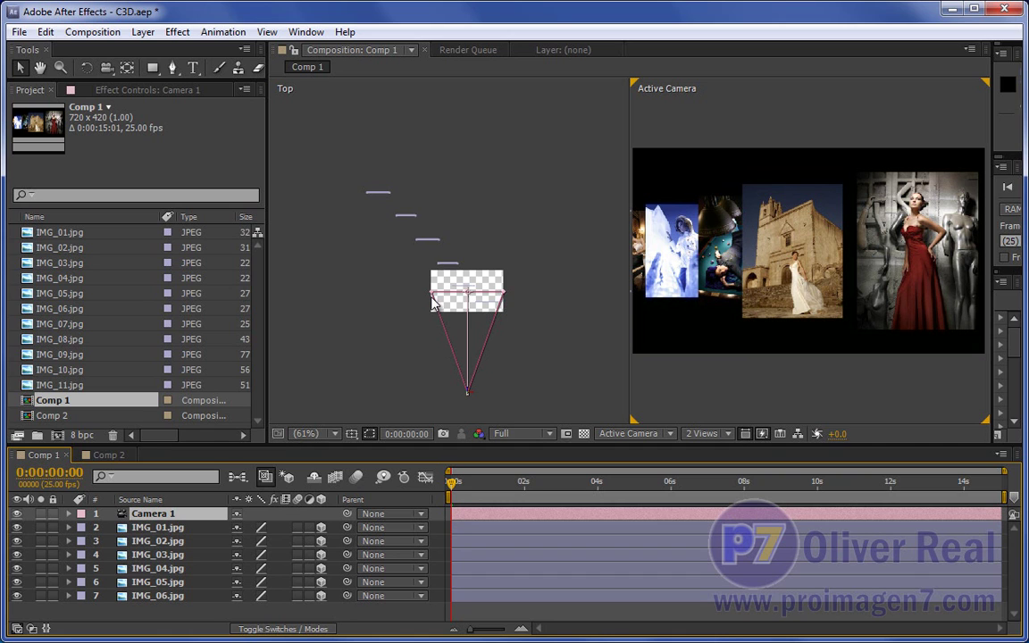
# Expand Camera 1's Camera Options and Transform, showing Point of Interest 360,210,0 and Position 360,210,-1000
pyautogui.scroll(5, 467, 352)
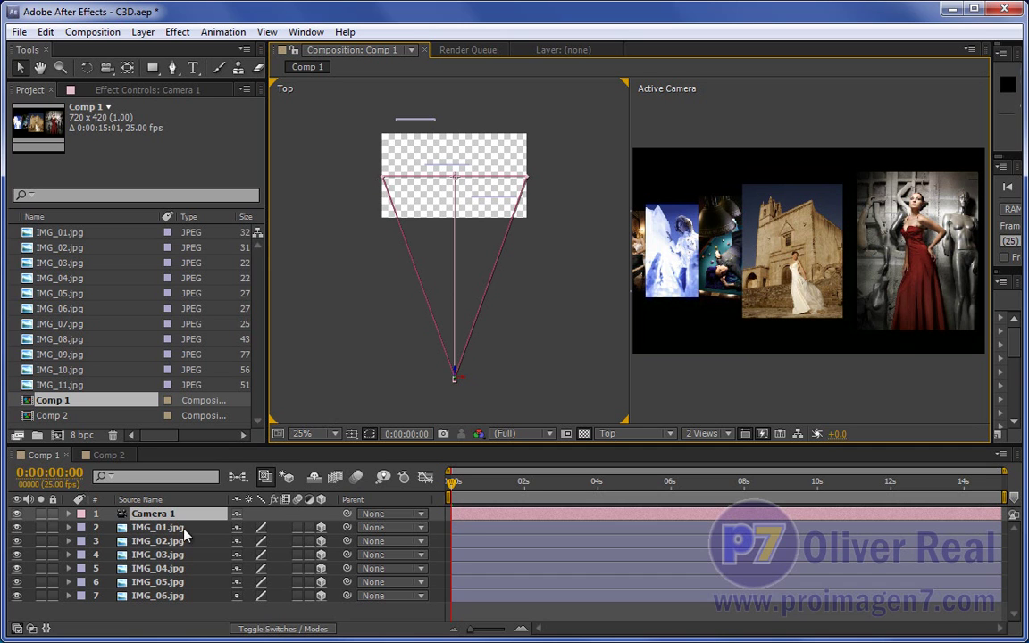
pyautogui.click(69, 515)
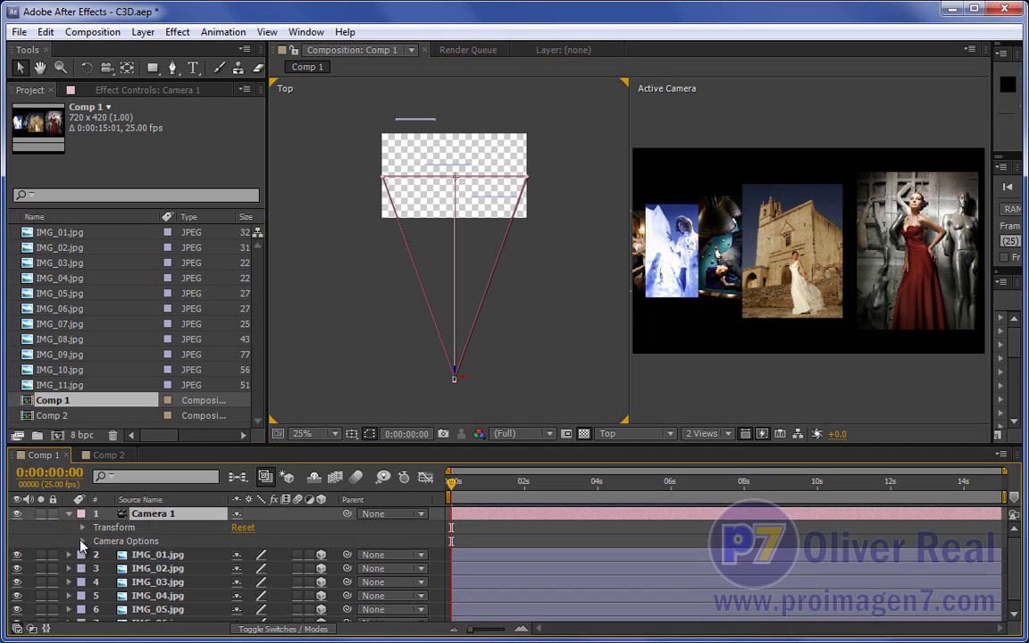
pyautogui.click(82, 541)
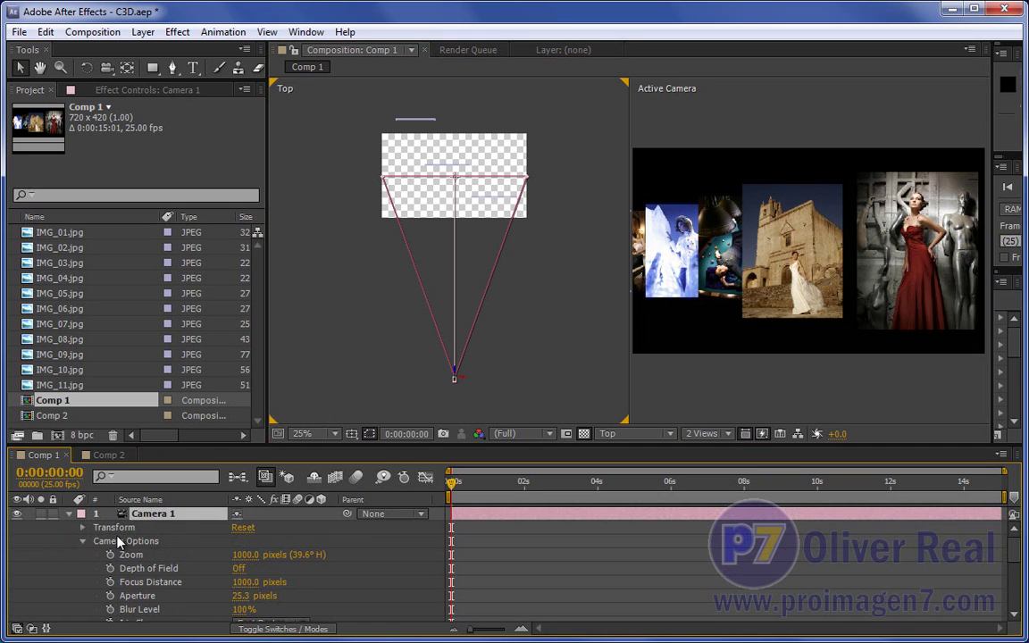
pyautogui.click(81, 527)
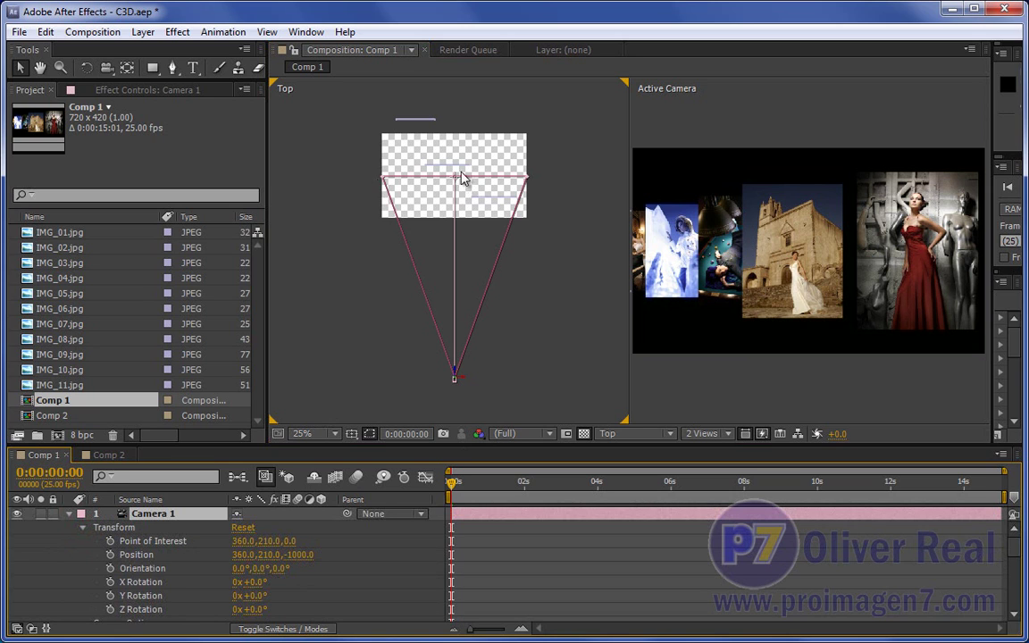
pyautogui.scroll(2, 452, 180)
pyautogui.scroll(1, 452, 182)
pyautogui.scroll(1, 454, 182)
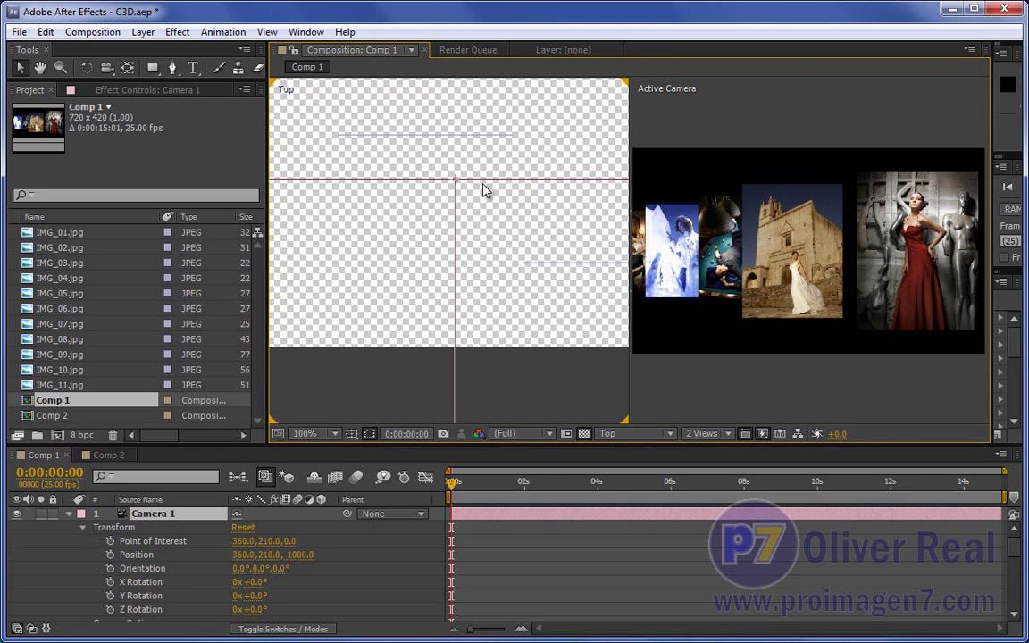
pyautogui.scroll(-2, 453, 218)
pyautogui.scroll(-4, 453, 218)
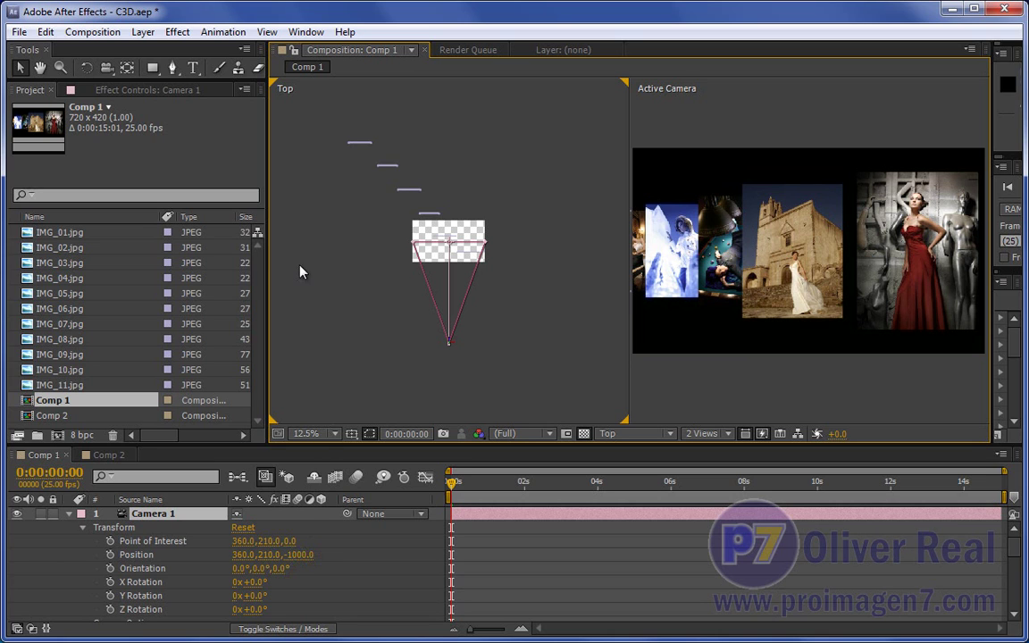
# Orbit Camera 1 to Position 606.8, 117.1, -964.6 and shift Point of Interest X to 373
pyautogui.click(108, 69)
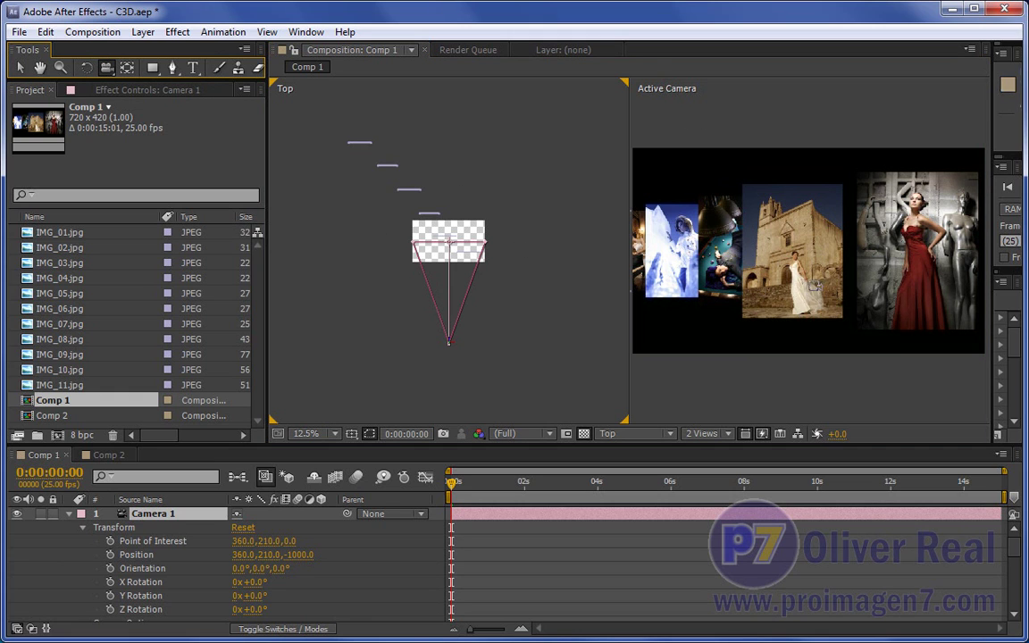
pyautogui.moveTo(815, 268)
pyautogui.mouseDown()
pyautogui.moveTo(764, 279)
pyautogui.moveTo(660, 265)
pyautogui.mouseUp()
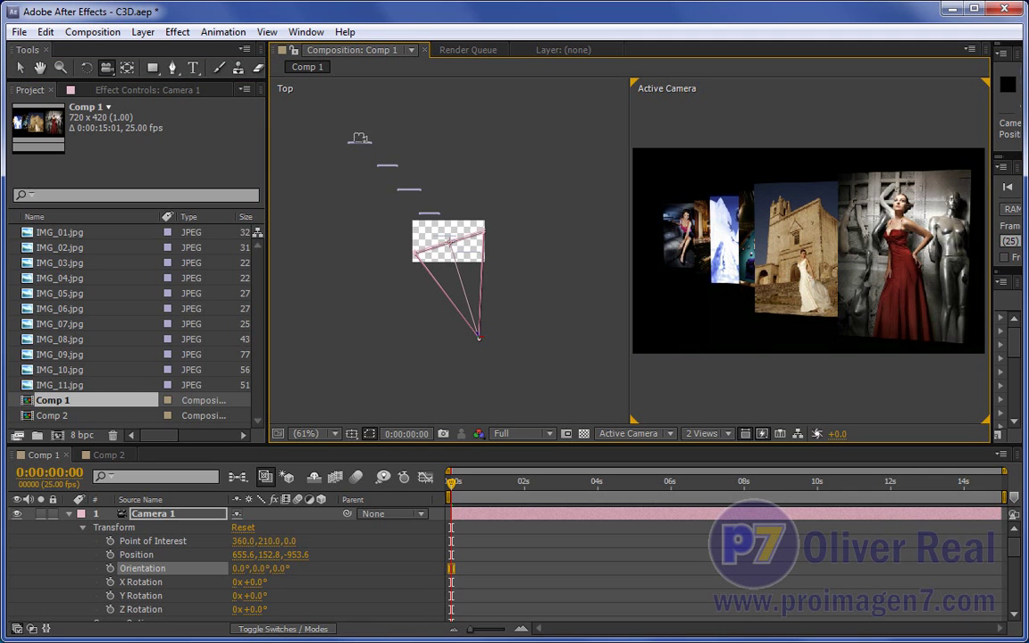
pyautogui.moveTo(733, 230)
pyautogui.mouseDown()
pyautogui.moveTo(705, 251)
pyautogui.moveTo(420, 247)
pyautogui.mouseUp()
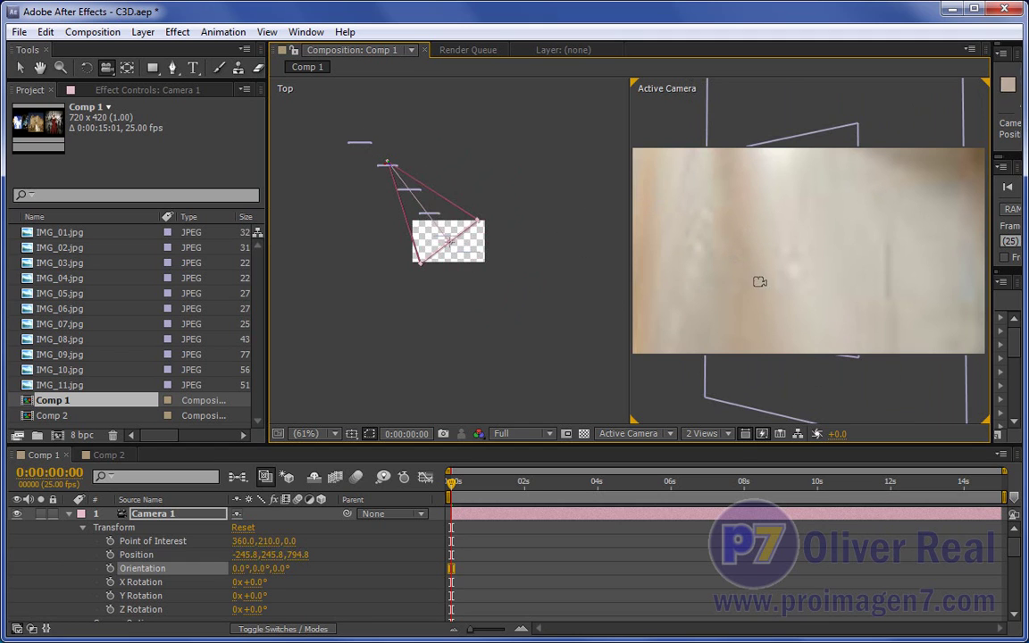
pyautogui.moveTo(763, 257)
pyautogui.mouseDown()
pyautogui.moveTo(705, 251)
pyautogui.moveTo(981, 259)
pyautogui.mouseUp()
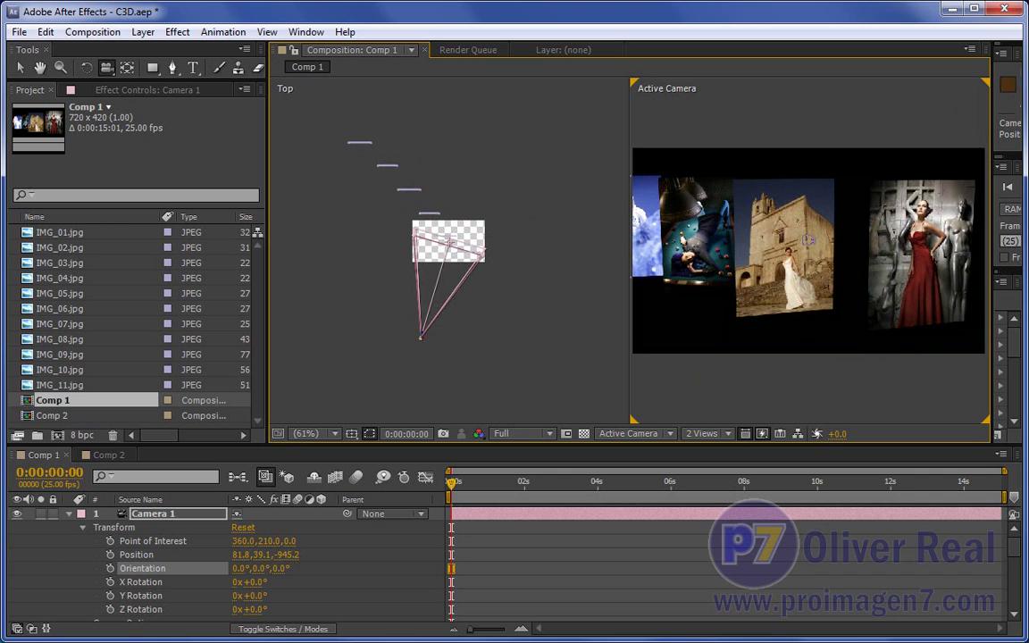
pyautogui.moveTo(840, 231)
pyautogui.mouseDown()
pyautogui.moveTo(778, 271)
pyautogui.moveTo(629, 135)
pyautogui.moveTo(721, 226)
pyautogui.moveTo(722, 217)
pyautogui.moveTo(648, 199)
pyautogui.mouseUp()
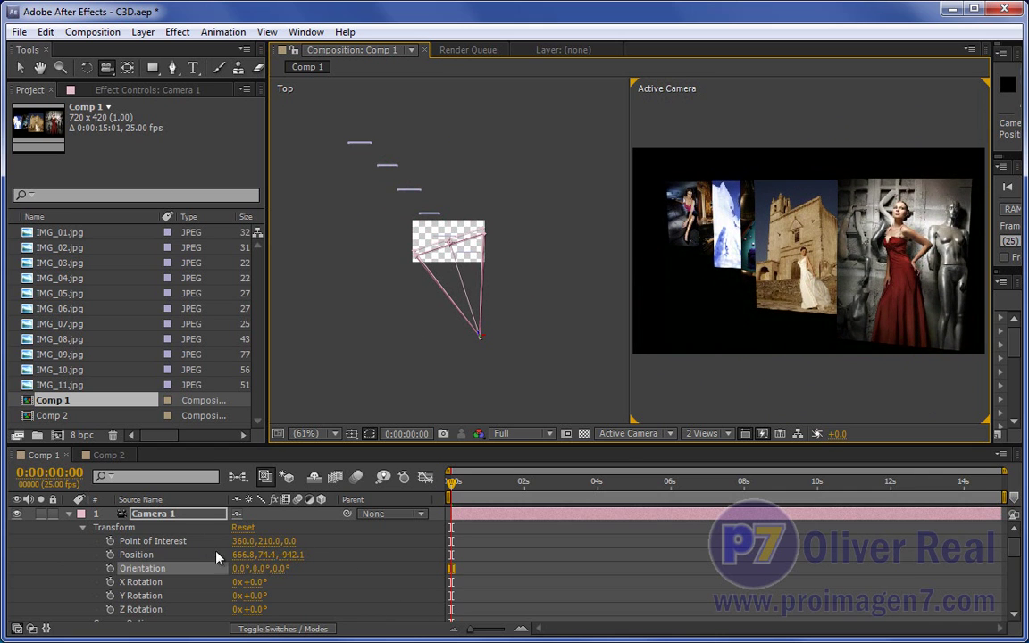
pyautogui.moveTo(782, 288); pyautogui.dragTo(741, 284)
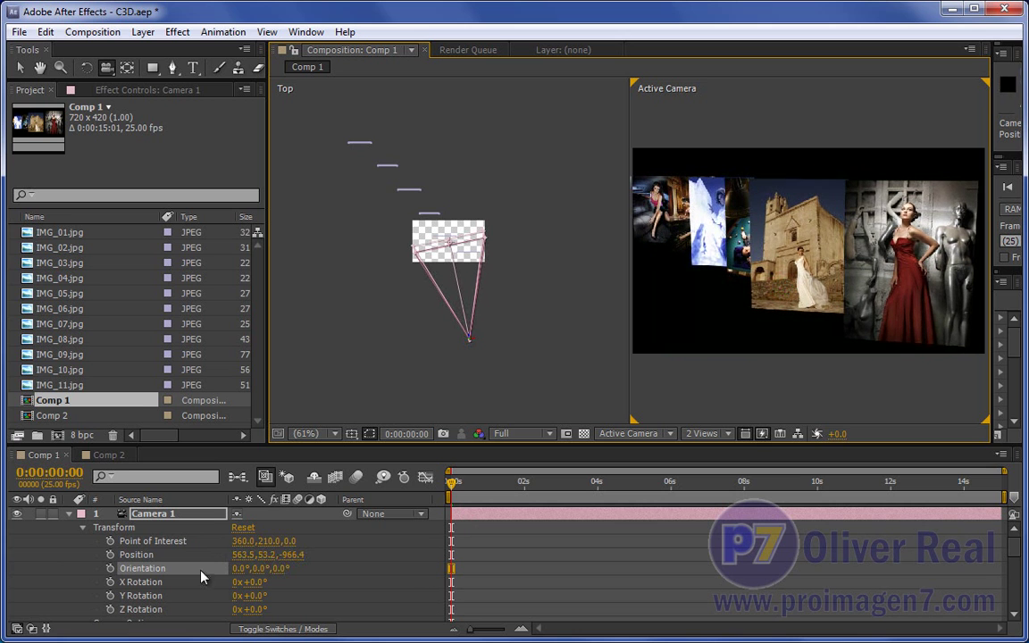
pyautogui.moveTo(786, 336)
pyautogui.mouseDown()
pyautogui.moveTo(770, 270)
pyautogui.moveTo(815, 245)
pyautogui.mouseUp()
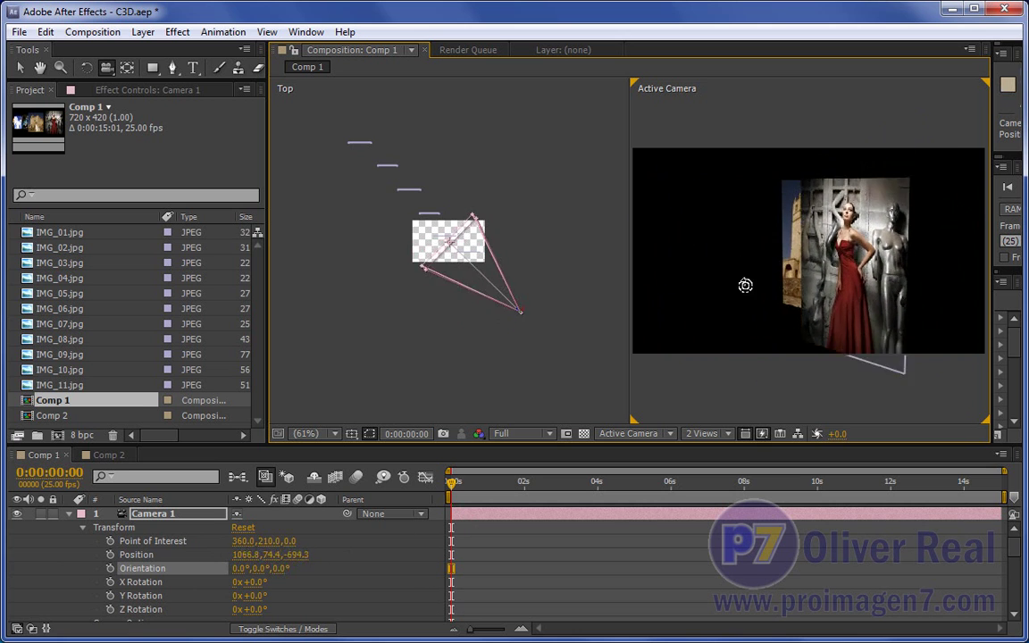
pyautogui.moveTo(815, 245)
pyautogui.mouseDown()
pyautogui.moveTo(753, 240)
pyautogui.moveTo(758, 270)
pyautogui.mouseUp()
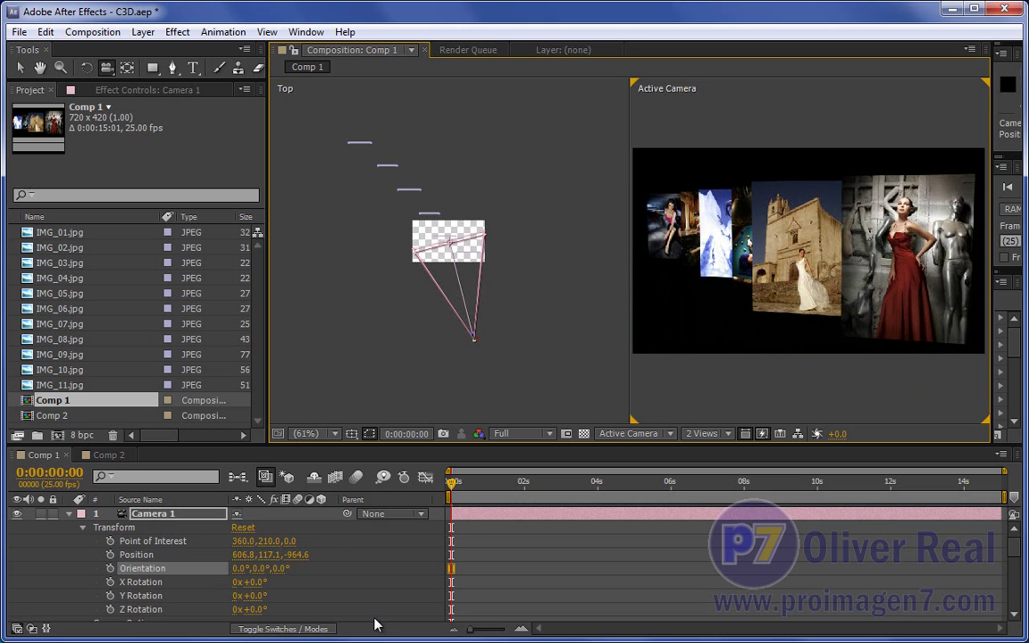
pyautogui.moveTo(242, 542)
pyautogui.mouseDown()
pyautogui.moveTo(202, 514)
pyautogui.moveTo(226, 514)
pyautogui.mouseUp()
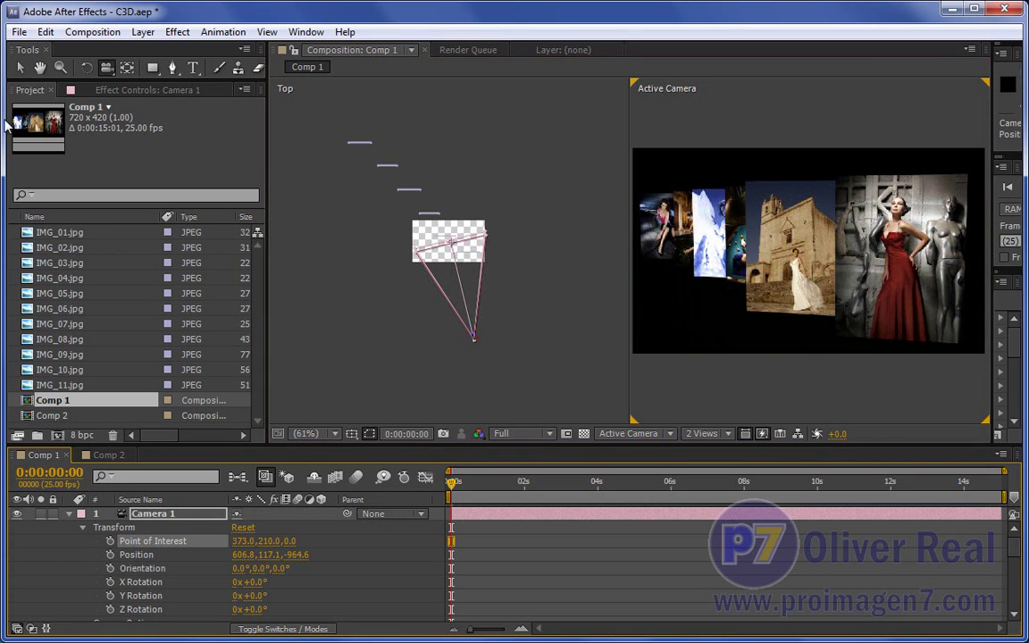
# Re-aim the camera's point of interest in the Top view and orbit the camera sideways
pyautogui.click(21, 68)
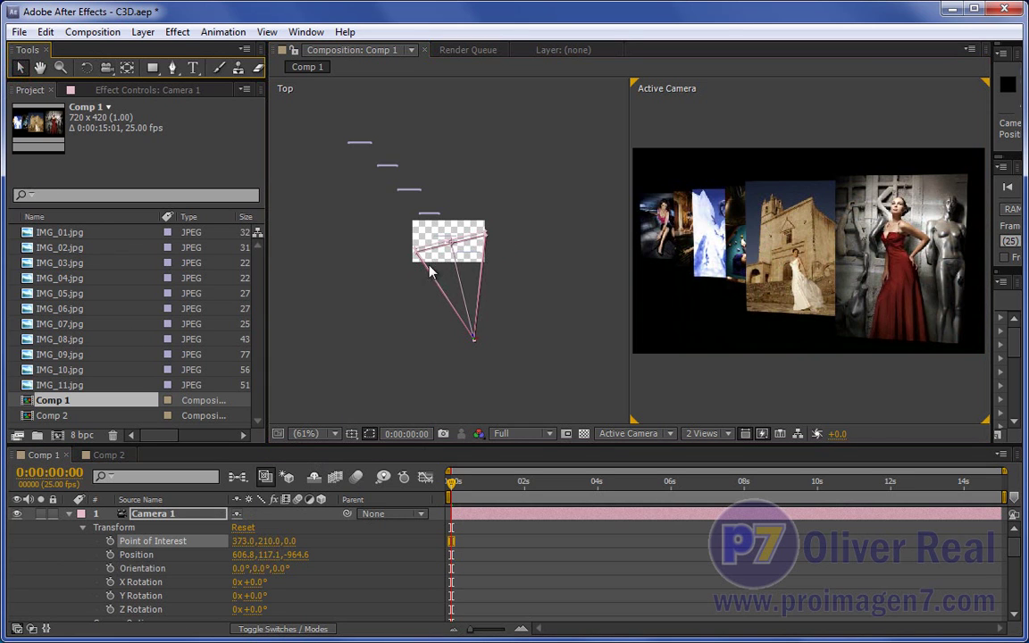
pyautogui.moveTo(453, 248)
pyautogui.mouseDown()
pyautogui.moveTo(526, 236)
pyautogui.moveTo(403, 234)
pyautogui.mouseUp()
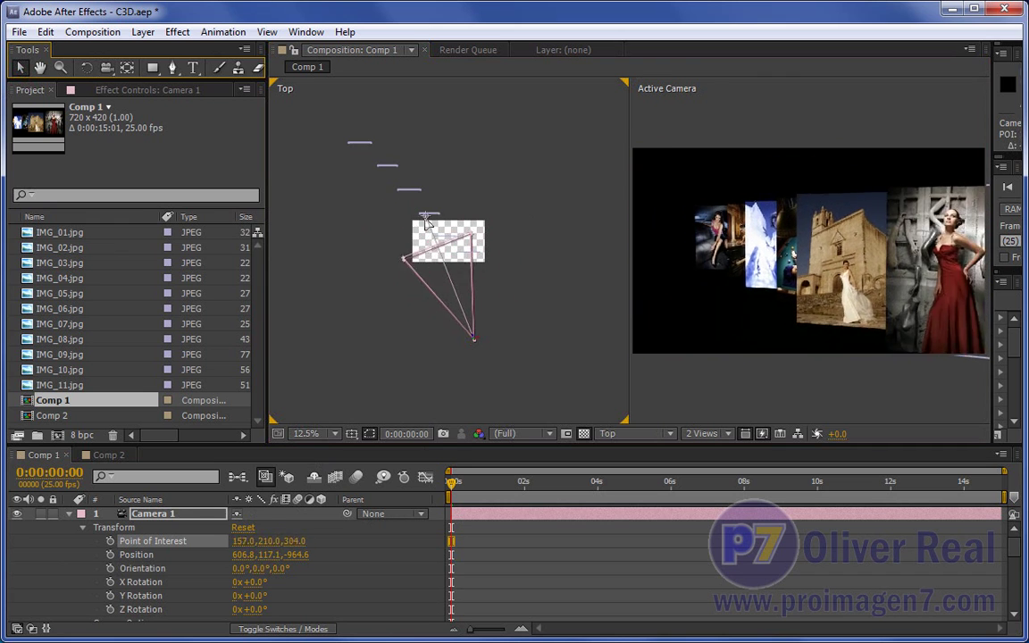
pyautogui.moveTo(404, 234)
pyautogui.mouseDown()
pyautogui.moveTo(430, 248)
pyautogui.moveTo(397, 220)
pyautogui.moveTo(360, 147)
pyautogui.mouseUp()
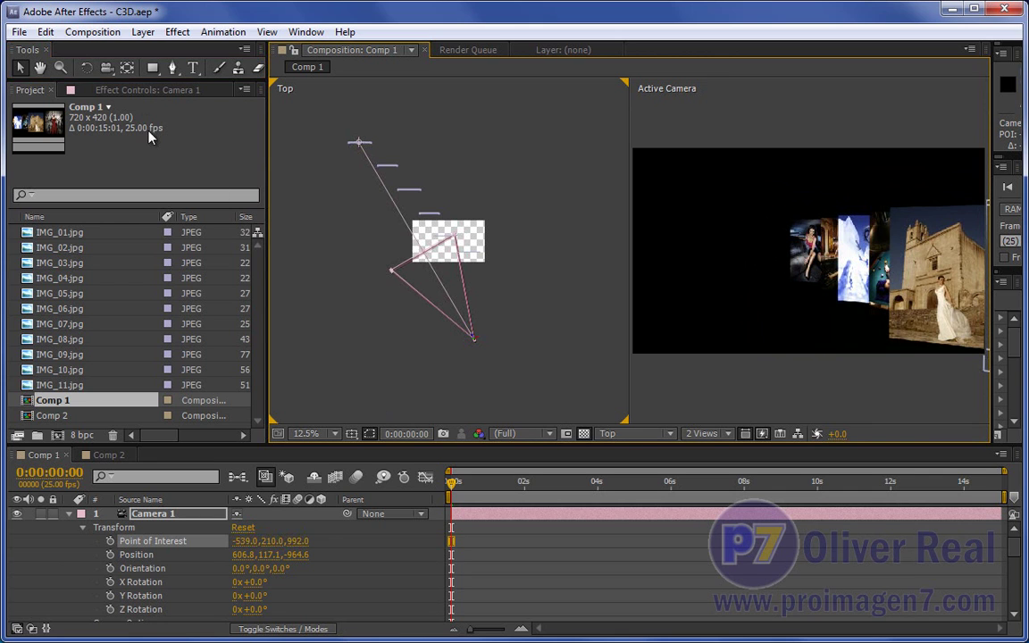
pyautogui.click(107, 69)
pyautogui.moveTo(854, 282); pyautogui.dragTo(768, 266)
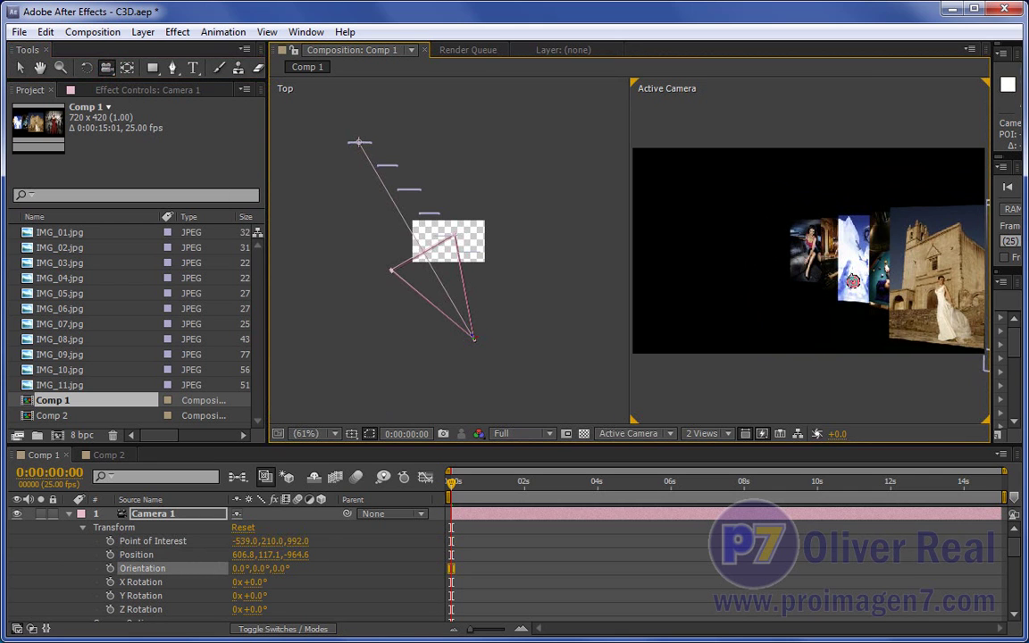
pyautogui.moveTo(768, 266)
pyautogui.mouseDown()
pyautogui.moveTo(534, 243)
pyautogui.moveTo(762, 279)
pyautogui.moveTo(894, 268)
pyautogui.moveTo(809, 275)
pyautogui.mouseUp()
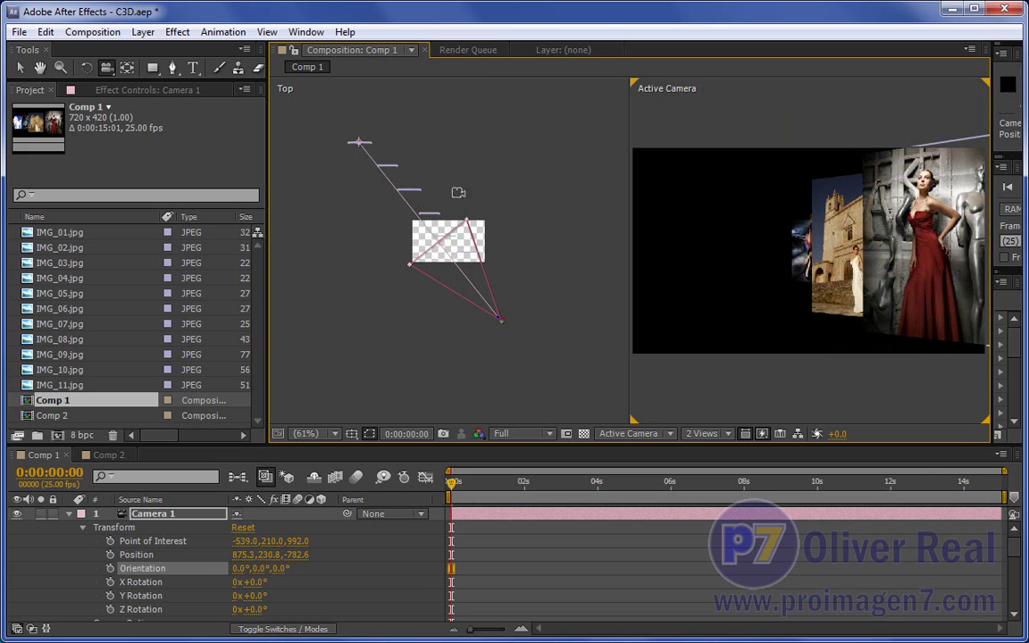
# Aim the point of interest at 229, 210, 96 and orbit to Position 630.1, 222.9, -918.4
pyautogui.click(21, 68)
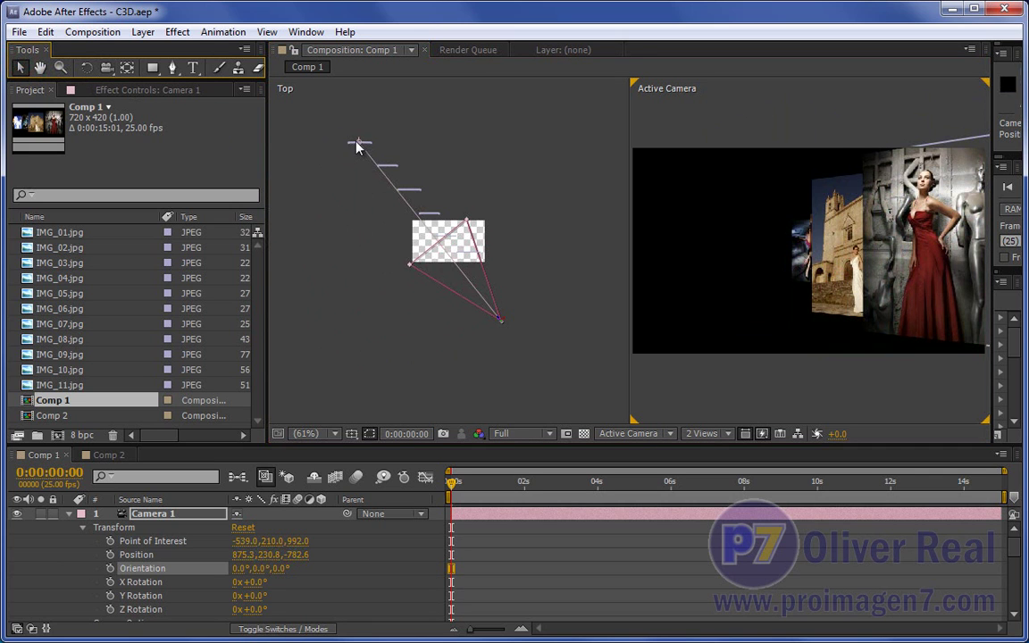
pyautogui.moveTo(357, 143)
pyautogui.mouseDown()
pyautogui.moveTo(440, 237)
pyautogui.moveTo(435, 259)
pyautogui.mouseUp()
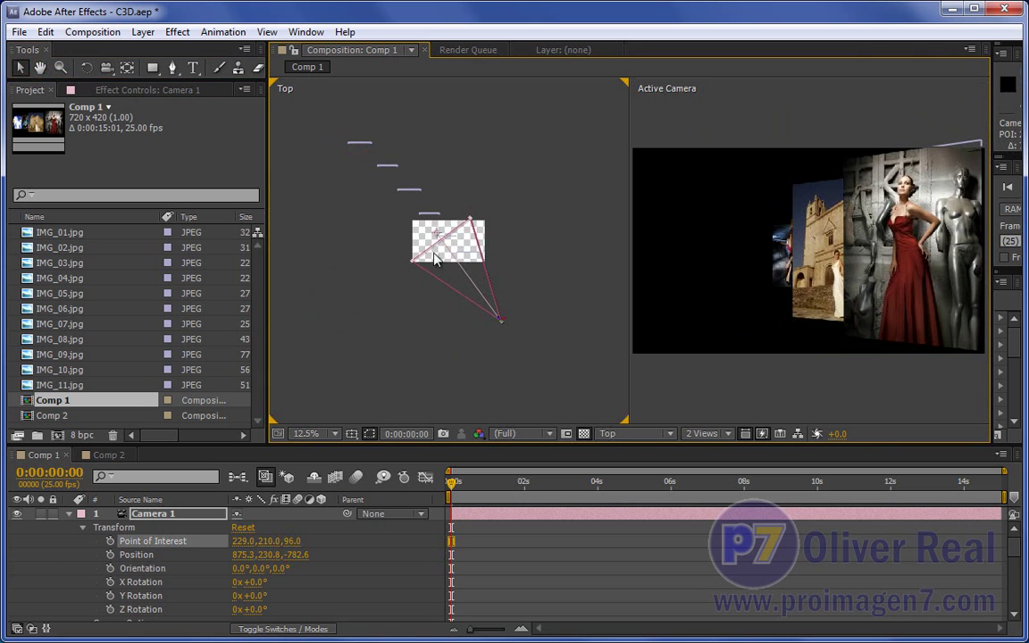
pyautogui.click(107, 68)
pyautogui.moveTo(859, 304)
pyautogui.mouseDown()
pyautogui.moveTo(833, 299)
pyautogui.moveTo(908, 309)
pyautogui.mouseUp()
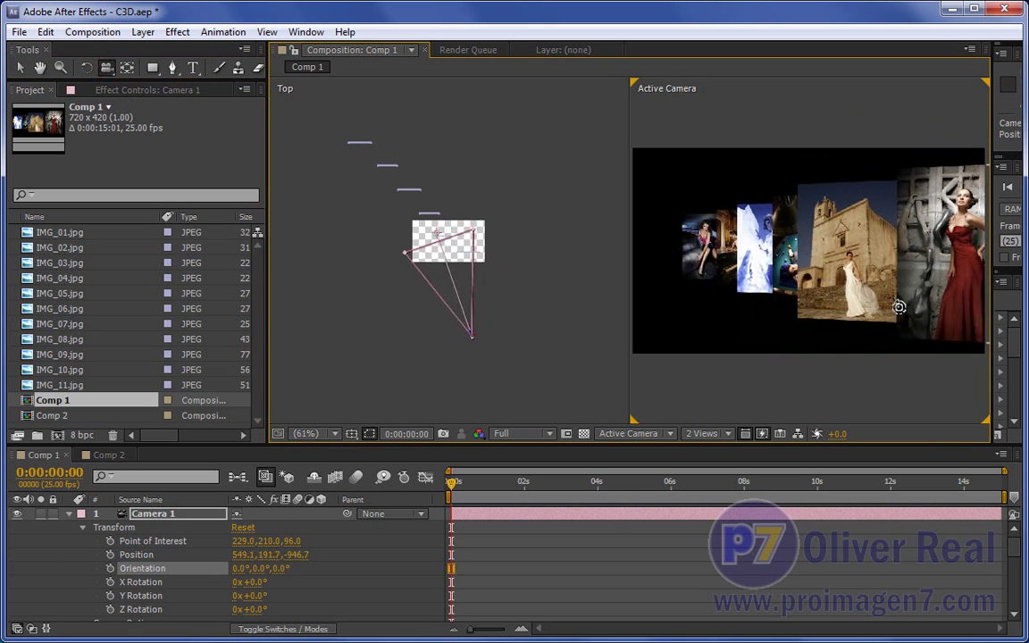
pyautogui.moveTo(908, 309); pyautogui.dragTo(857, 300)
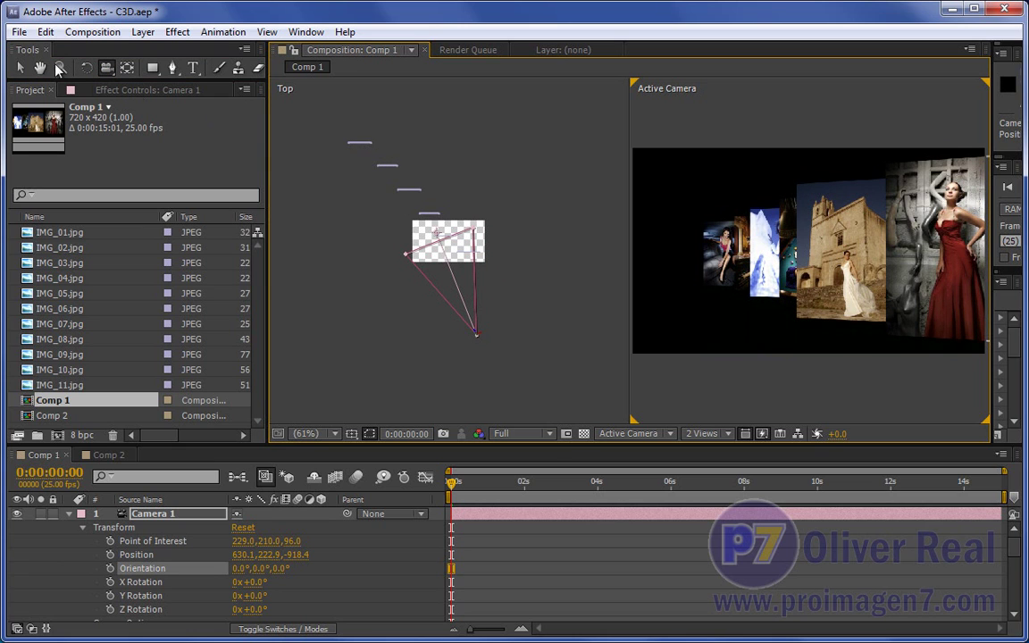
pyautogui.click(20, 67)
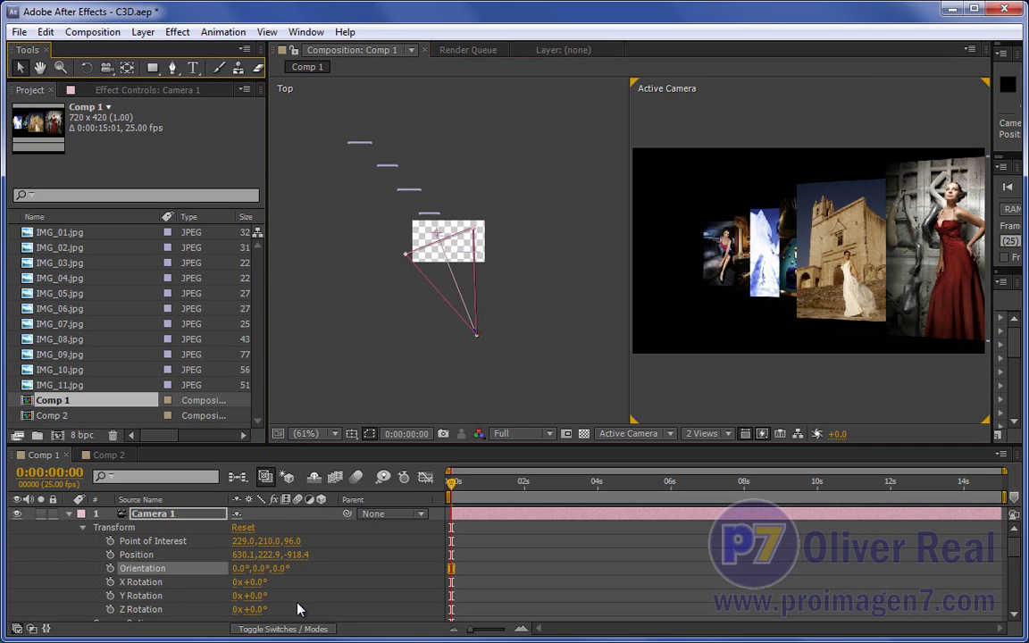
pyautogui.scroll(-2, 267, 542)
pyautogui.scroll(1, 297, 609)
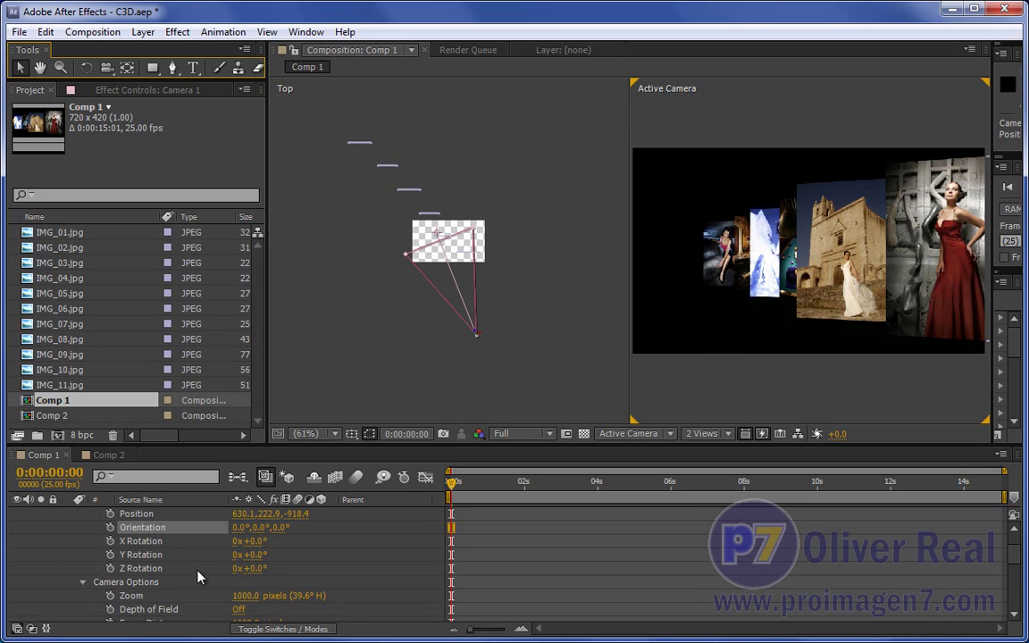
pyautogui.scroll(-3, 191, 575)
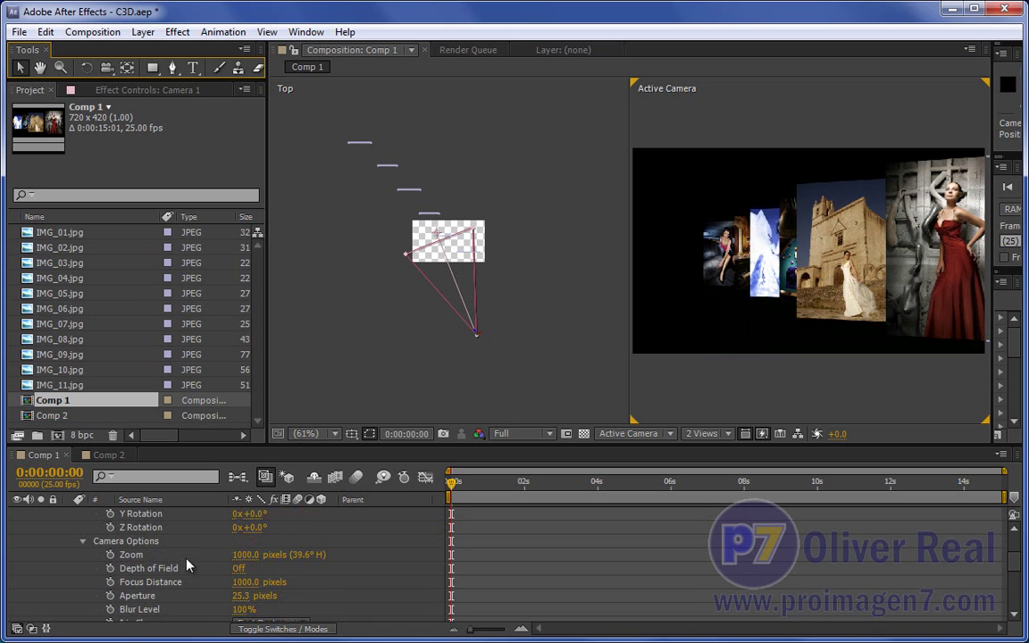
pyautogui.scroll(-3, 188, 575)
pyautogui.scroll(3, 188, 574)
pyautogui.scroll(-2, 206, 563)
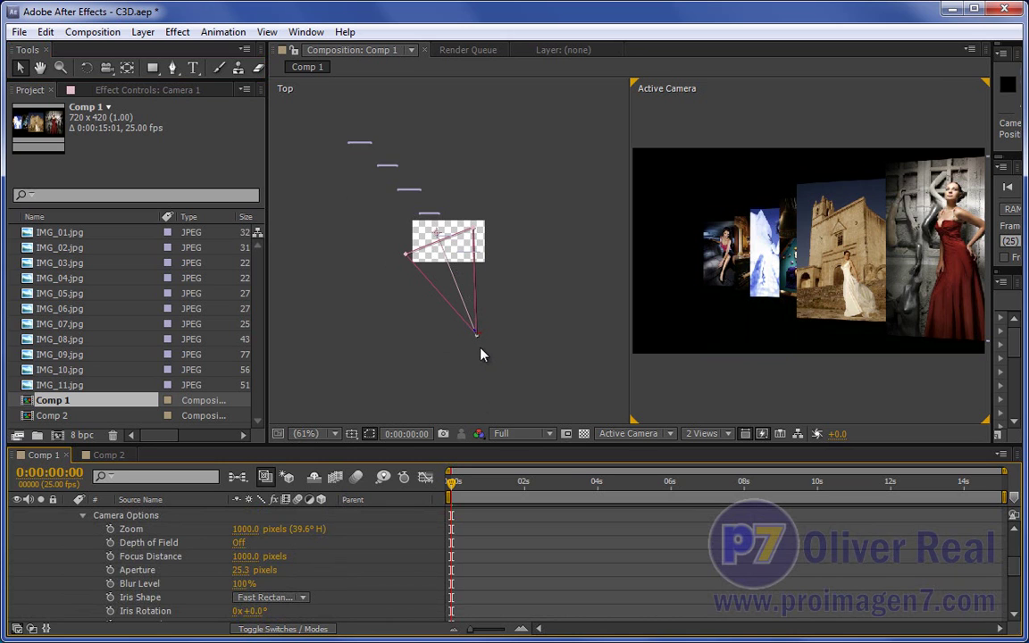
# Increase camera Zoom and move the camera toward the church photo in the Top view
pyautogui.moveTo(243, 529); pyautogui.dragTo(540, 531)
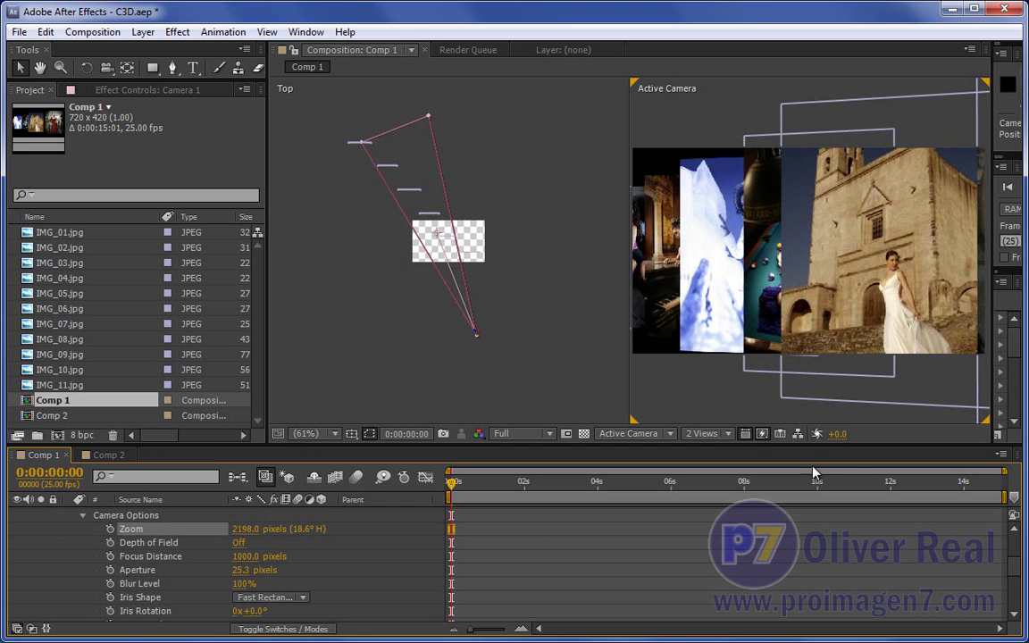
pyautogui.moveTo(362, 143); pyautogui.dragTo(361, 150)
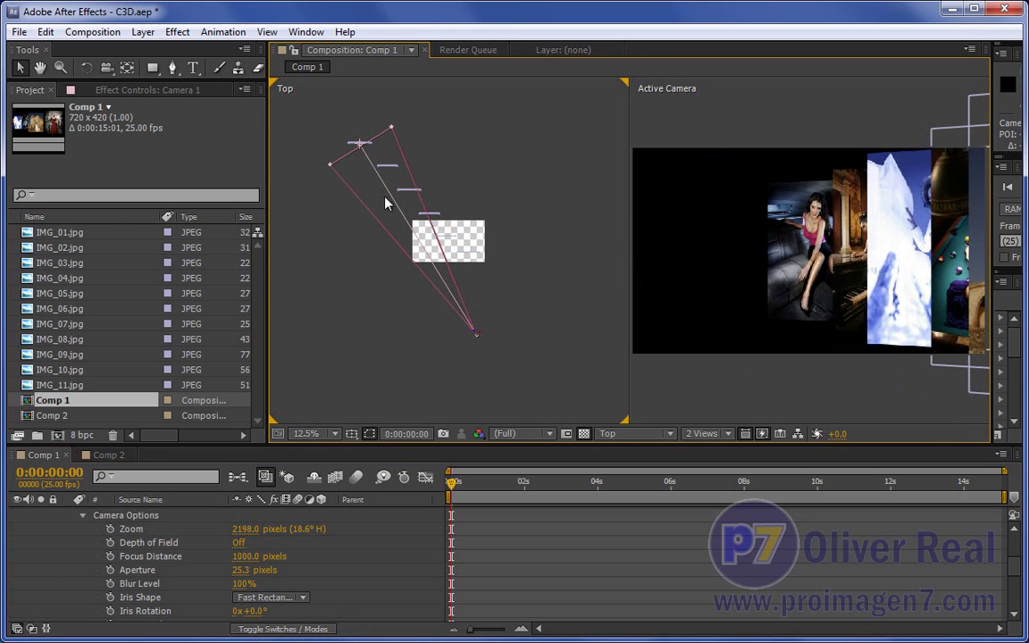
pyautogui.moveTo(246, 529); pyautogui.dragTo(371, 529)
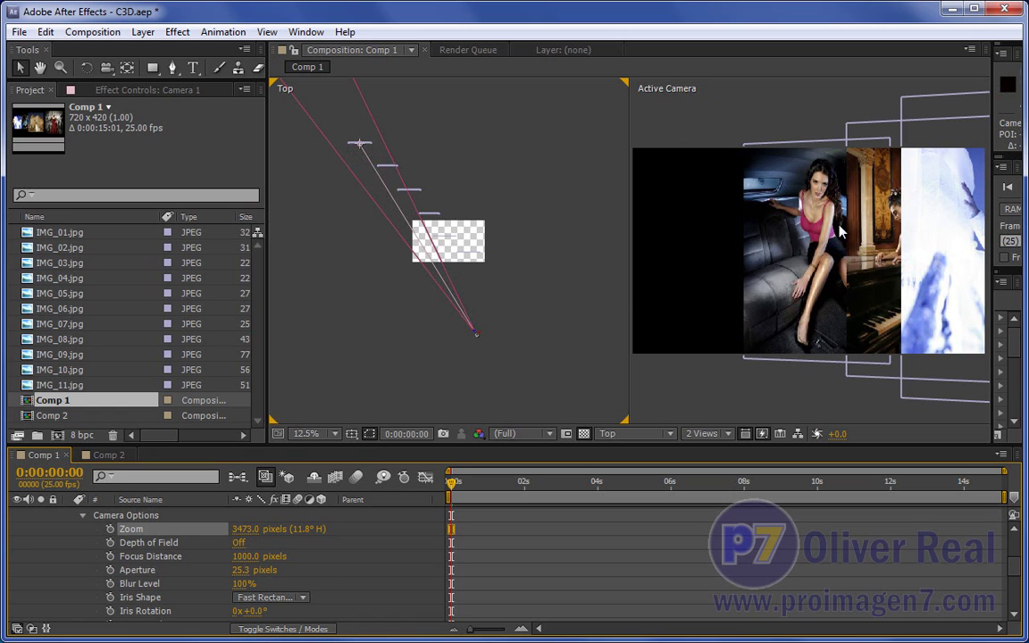
pyautogui.moveTo(359, 143); pyautogui.dragTo(474, 258)
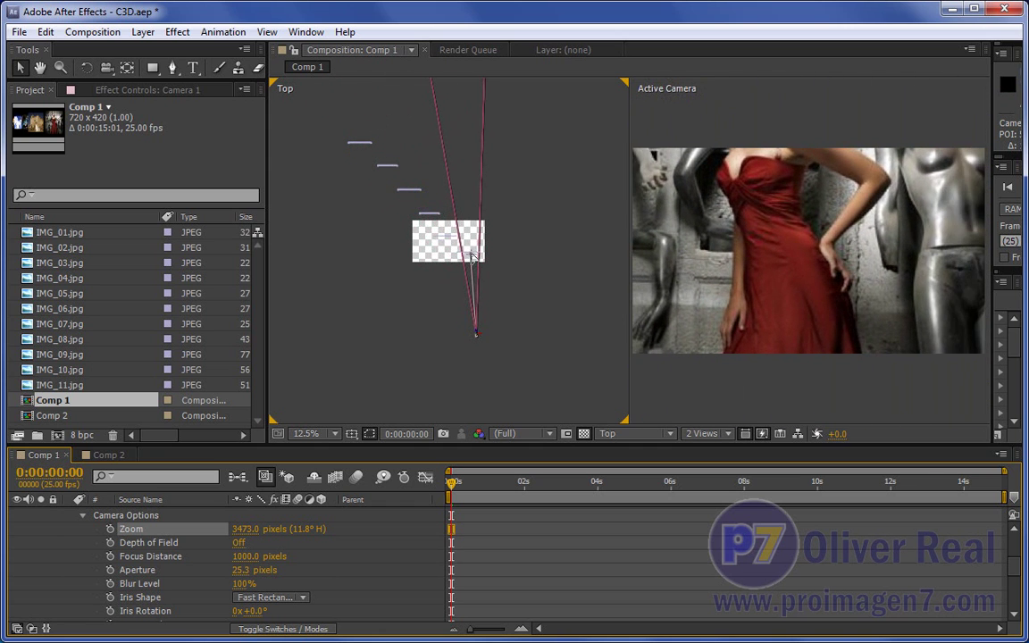
pyautogui.moveTo(474, 257)
pyautogui.mouseDown()
pyautogui.moveTo(447, 252)
pyautogui.moveTo(469, 259)
pyautogui.mouseUp()
# Settle Zoom at 2243 pixels (18.2° H) and switch Depth of Field on
pyautogui.click(335, 603)
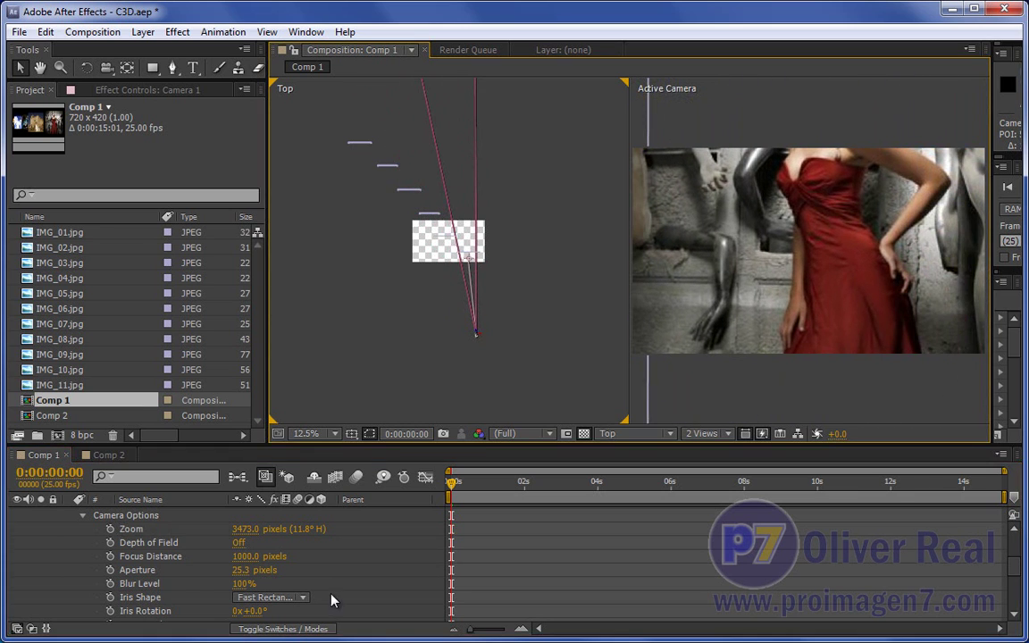
pyautogui.click(251, 531)
pyautogui.moveTo(247, 530)
pyautogui.mouseDown()
pyautogui.moveTo(26, 564)
pyautogui.moveTo(178, 568)
pyautogui.moveTo(99, 579)
pyautogui.moveTo(134, 579)
pyautogui.mouseUp()
pyautogui.moveTo(466, 260); pyautogui.dragTo(360, 143)
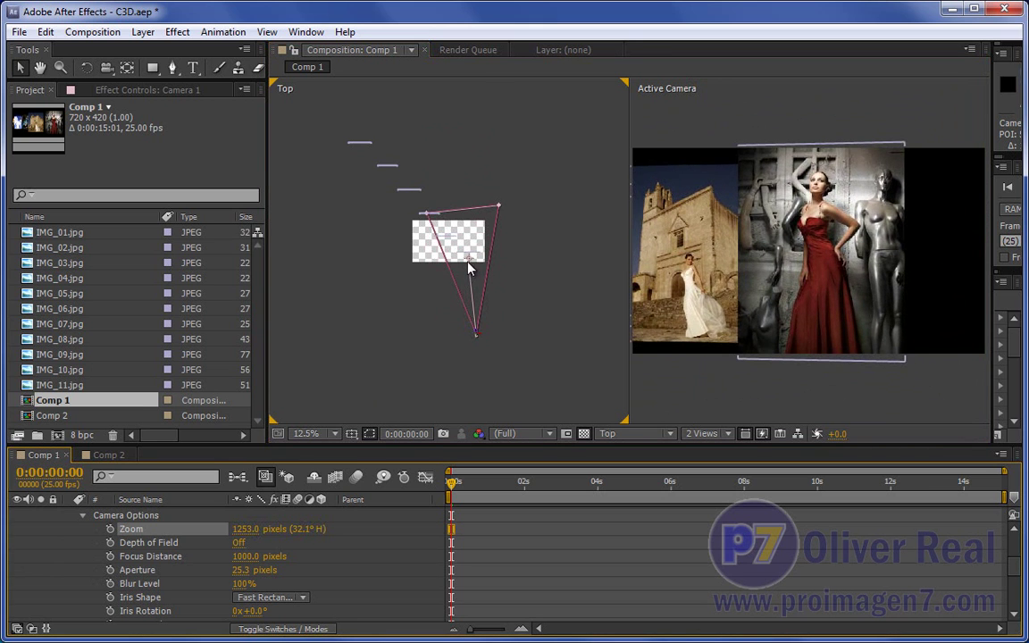
pyautogui.moveTo(246, 529)
pyautogui.mouseDown()
pyautogui.moveTo(328, 530)
pyautogui.moveTo(329, 540)
pyautogui.mouseUp()
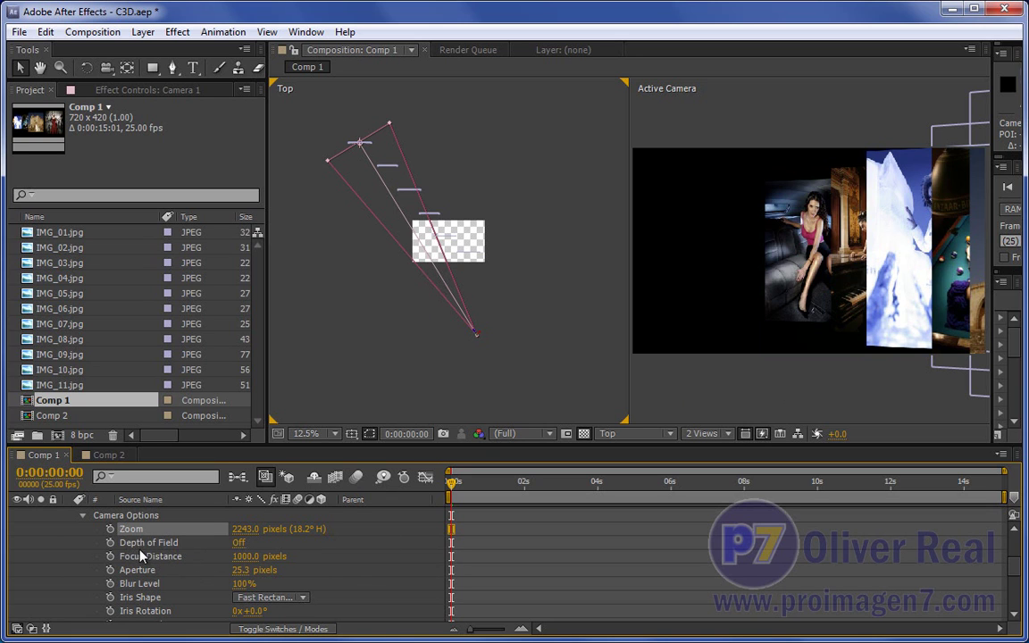
pyautogui.click(240, 542)
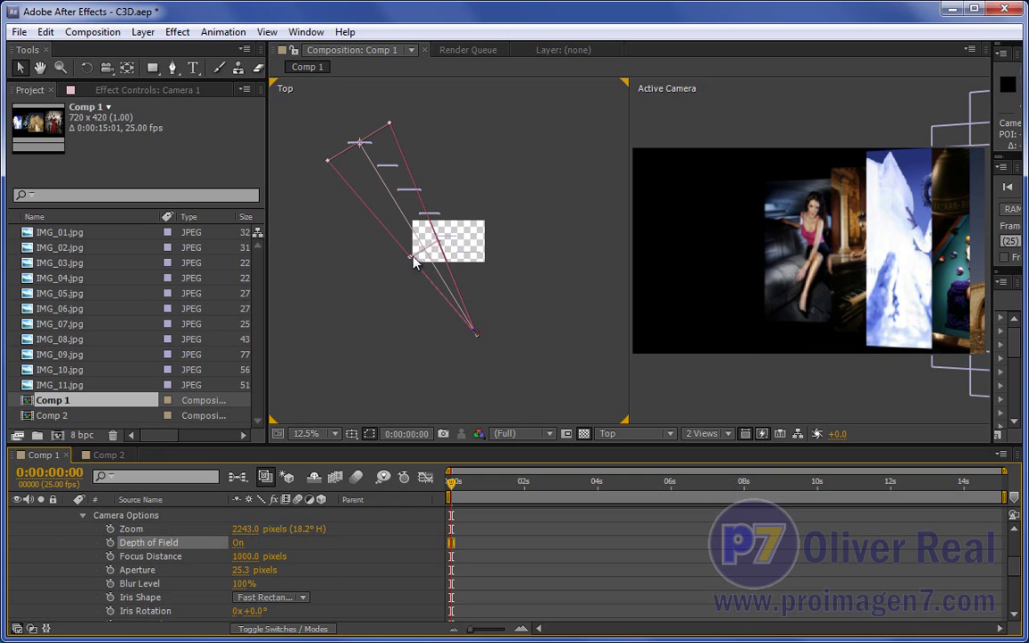
# Keep Depth of Field on and set Focus Distance to 2243 pixels
pyautogui.click(237, 542)
pyautogui.click(238, 543)
pyautogui.moveTo(246, 556); pyautogui.dragTo(314, 568)
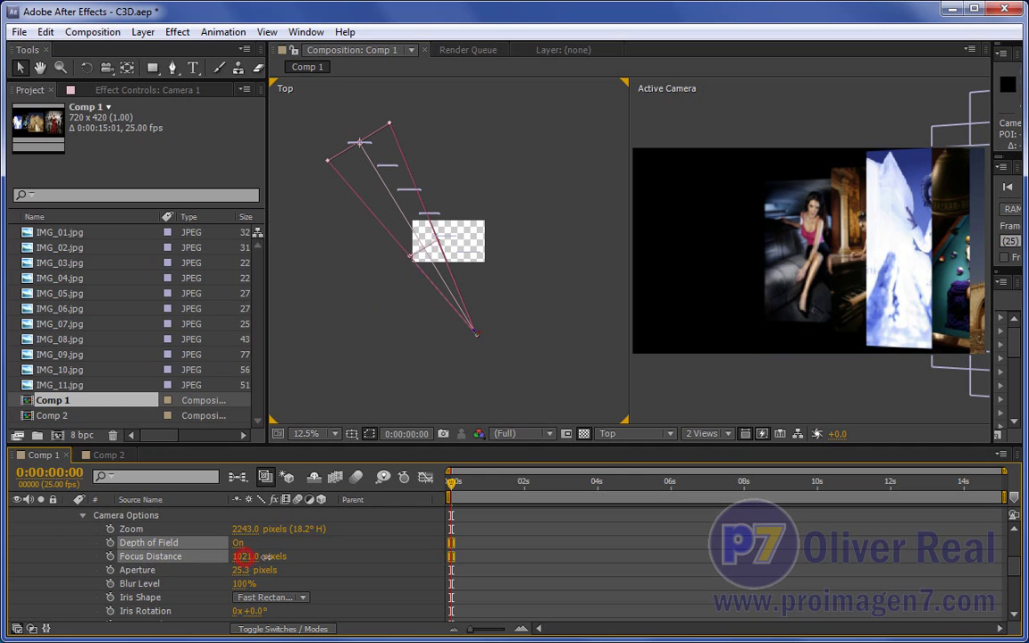
pyautogui.click(240, 558)
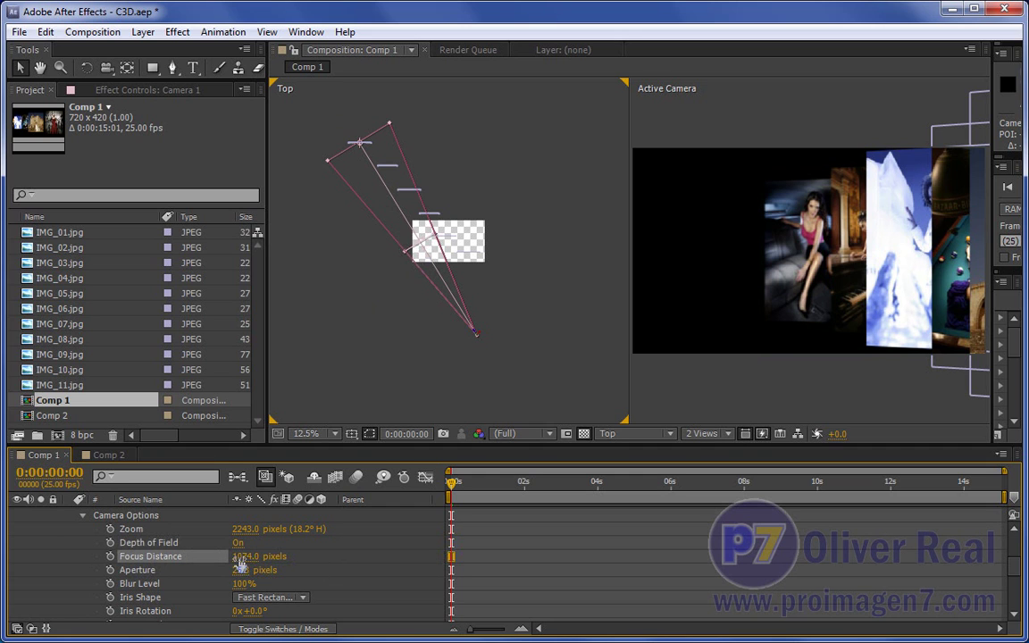
pyautogui.moveTo(247, 555); pyautogui.dragTo(368, 568)
pyautogui.click(245, 557)
pyautogui.write('2243')
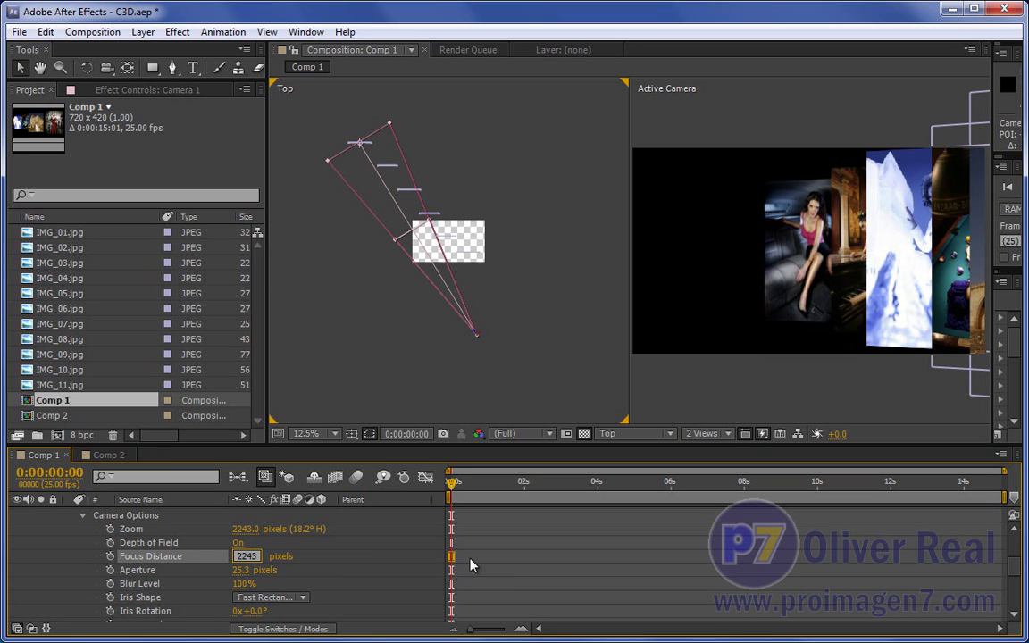
pyautogui.click(317, 556)
pyautogui.click(114, 517)
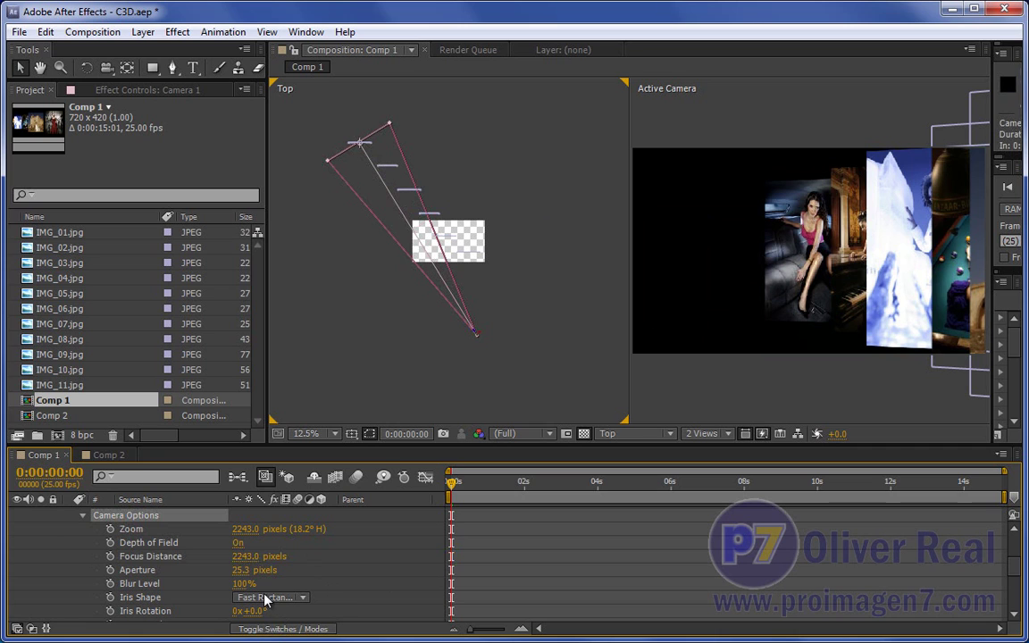
# Pull Focus Distance in to 1893 pixels and shift the camera to frame more photos
pyautogui.moveTo(243, 556); pyautogui.dragTo(252, 555)
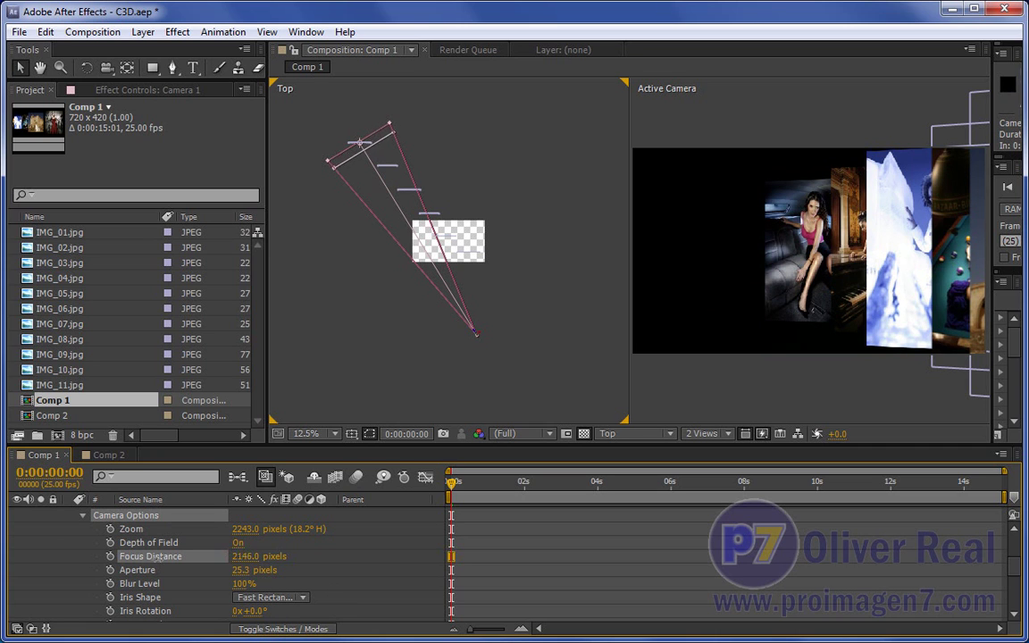
pyautogui.moveTo(252, 555); pyautogui.dragTo(223, 555)
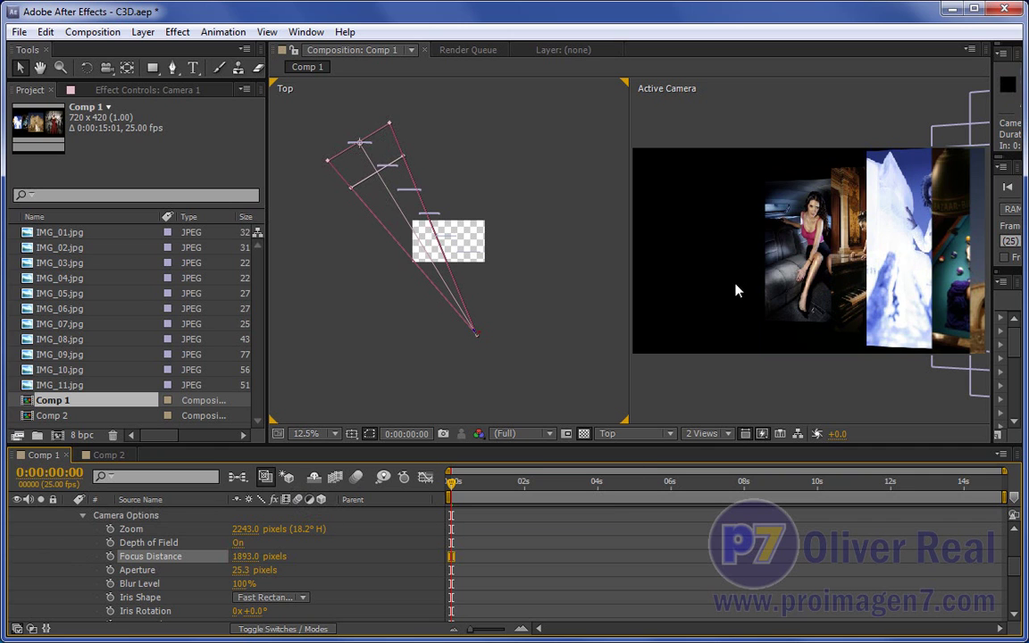
pyautogui.moveTo(356, 144); pyautogui.dragTo(382, 145)
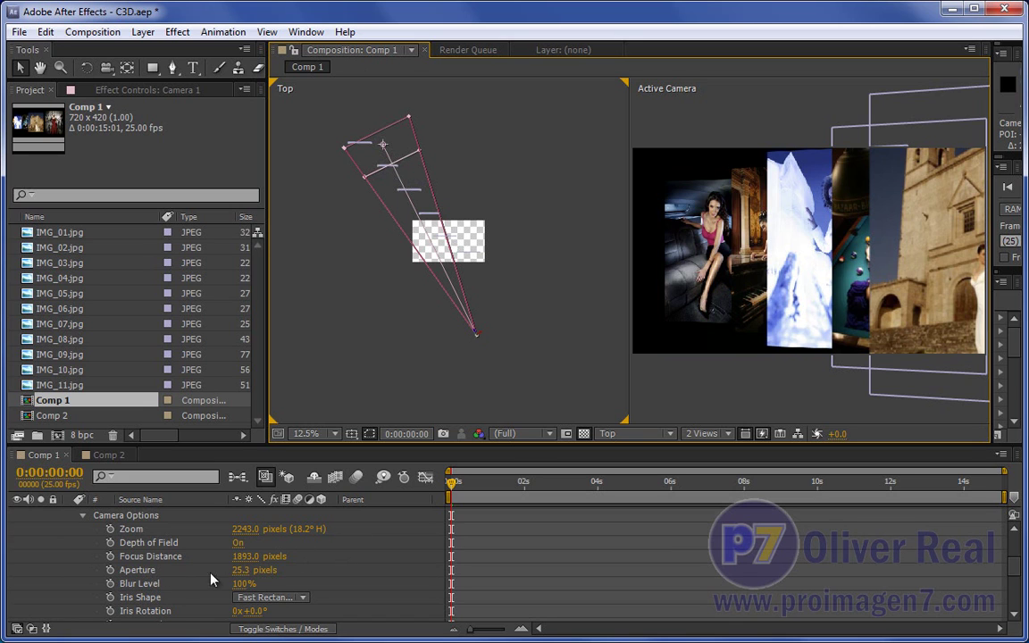
# Widen the Aperture and rack Focus Distance to 1889 pixels to keep the front photo sharp
pyautogui.moveTo(241, 570); pyautogui.dragTo(398, 572)
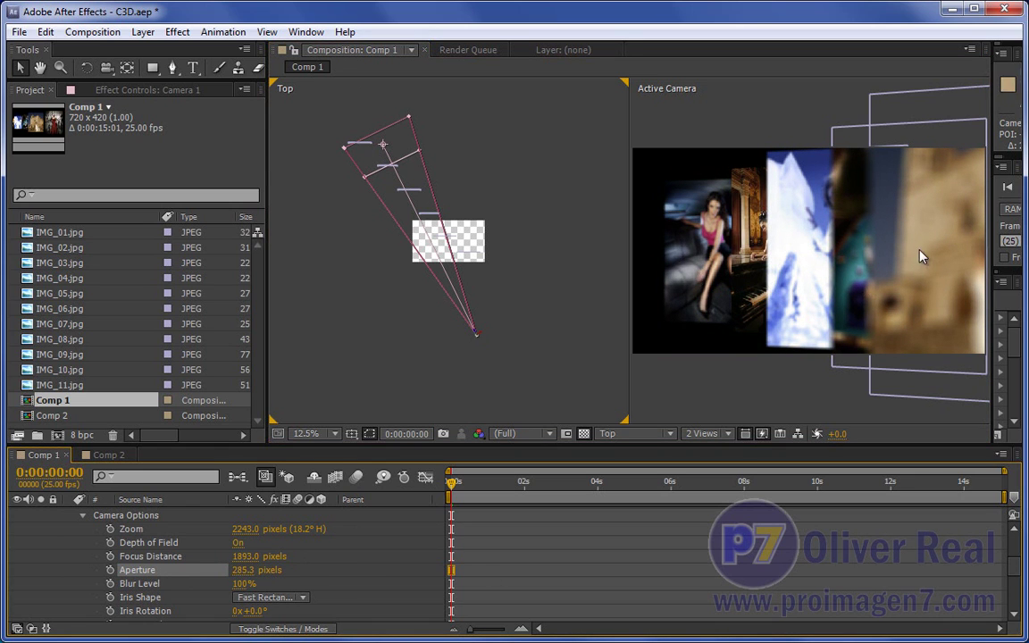
pyautogui.moveTo(244, 576); pyautogui.dragTo(343, 566)
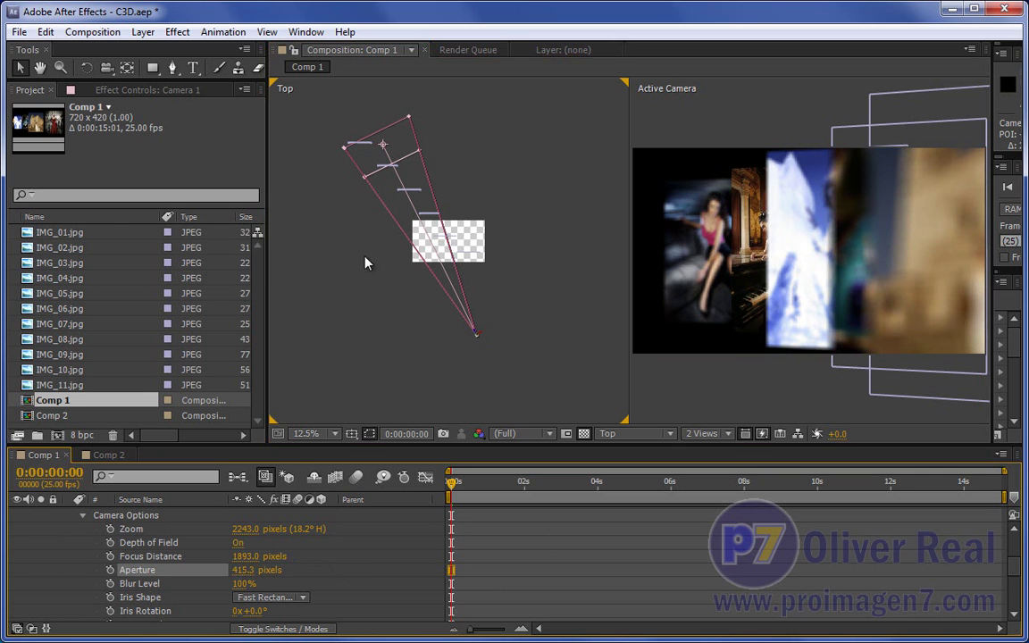
pyautogui.moveTo(383, 152); pyautogui.dragTo(388, 174)
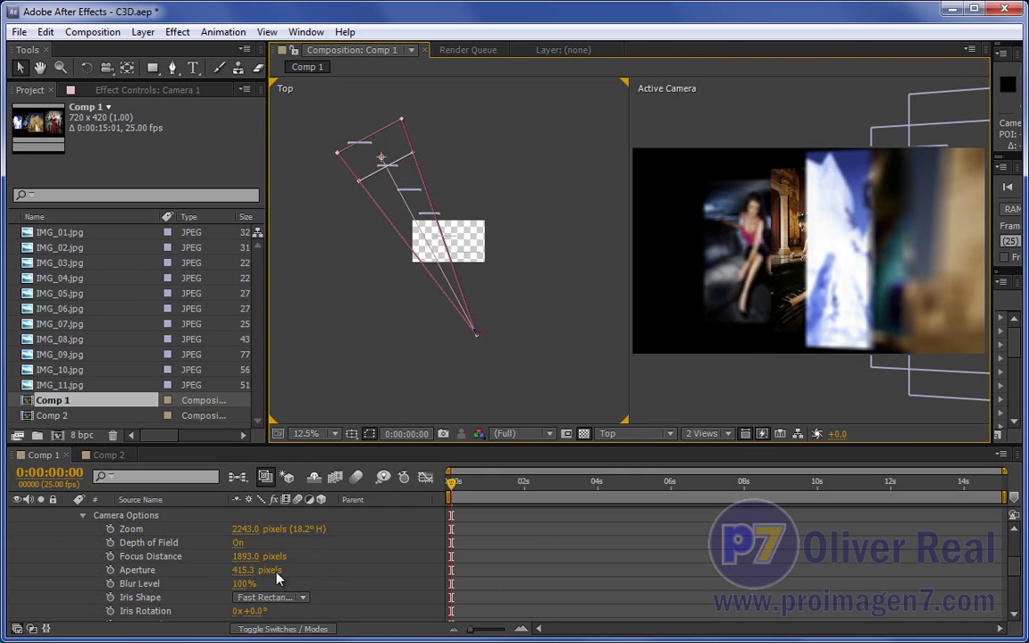
pyautogui.moveTo(246, 555); pyautogui.dragTo(524, 560)
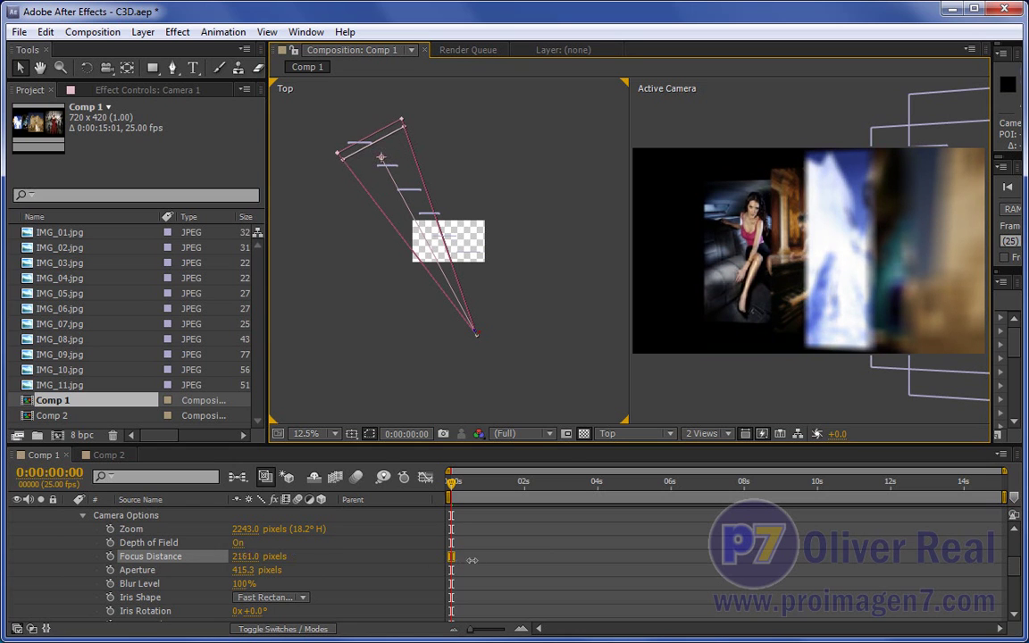
pyautogui.moveTo(524, 560)
pyautogui.mouseDown()
pyautogui.moveTo(178, 567)
pyautogui.moveTo(223, 501)
pyautogui.moveTo(179, 500)
pyautogui.mouseUp()
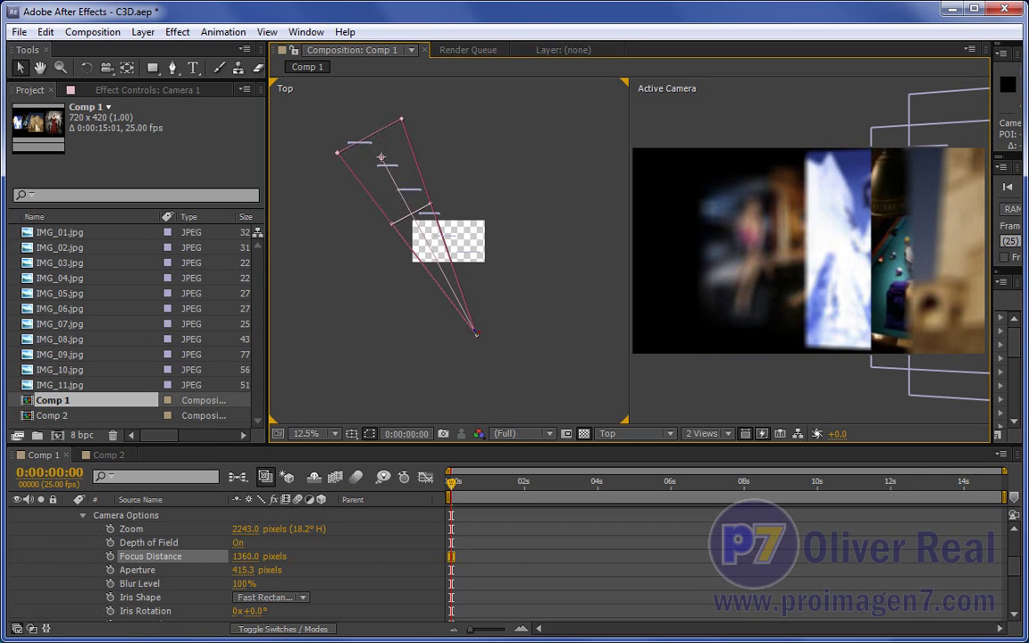
pyautogui.moveTo(179, 501)
pyautogui.mouseDown()
pyautogui.moveTo(152, 570)
pyautogui.moveTo(383, 306)
pyautogui.mouseUp()
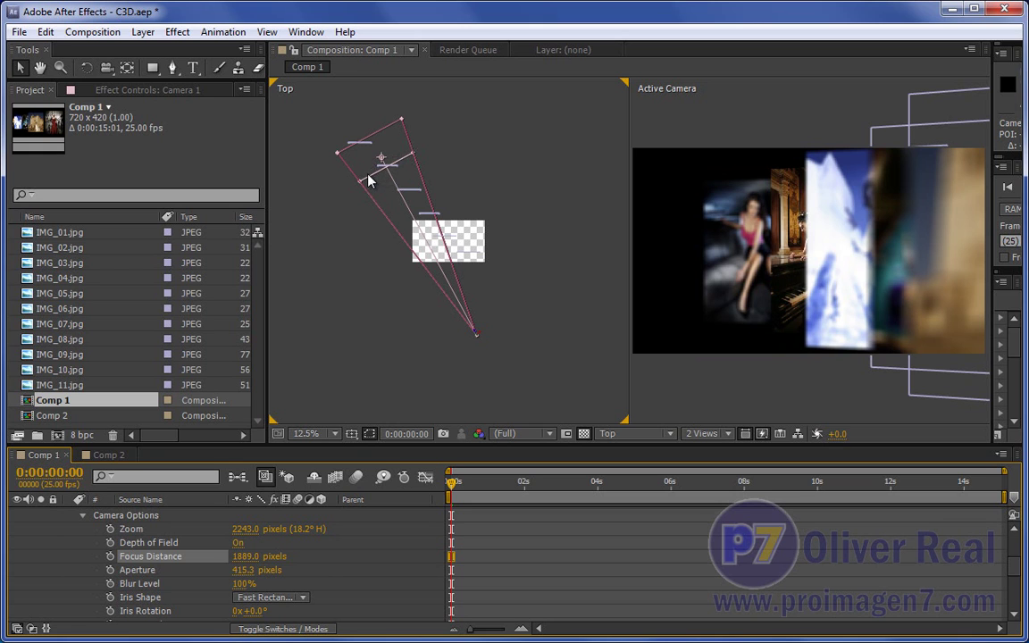
# Lower Aperture to 331.3 pixels and set Blur Level to 106%
pyautogui.moveTo(245, 570); pyautogui.dragTo(178, 580)
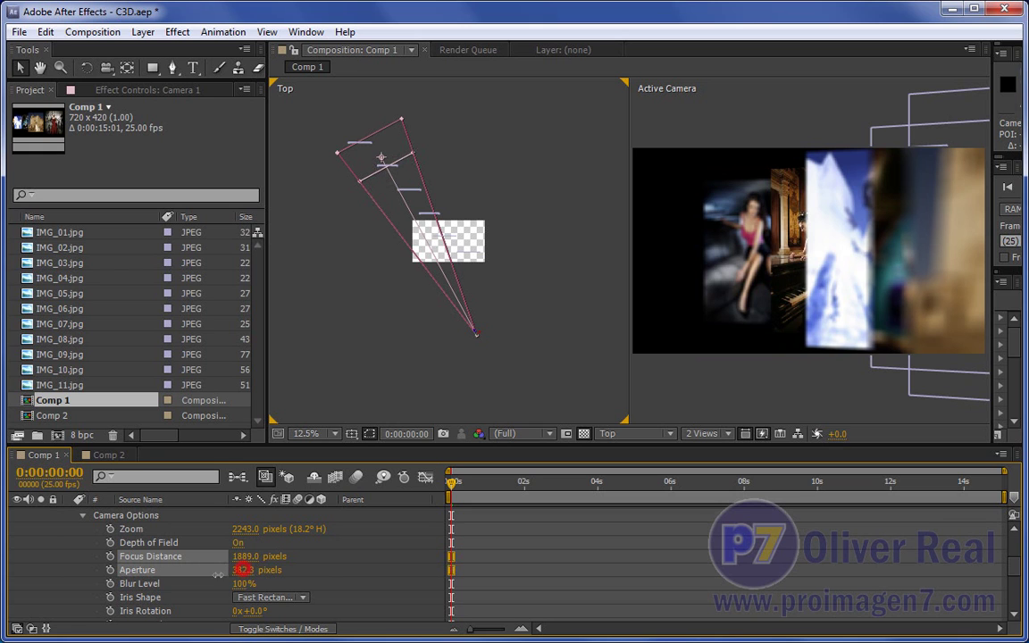
pyautogui.click(185, 578)
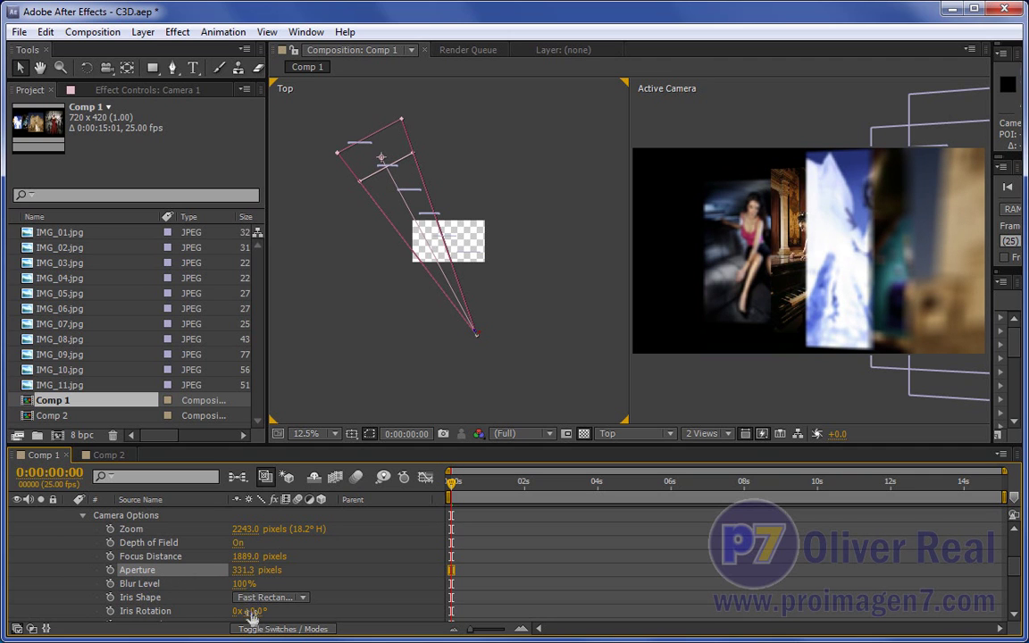
pyautogui.moveTo(245, 583); pyautogui.dragTo(251, 586)
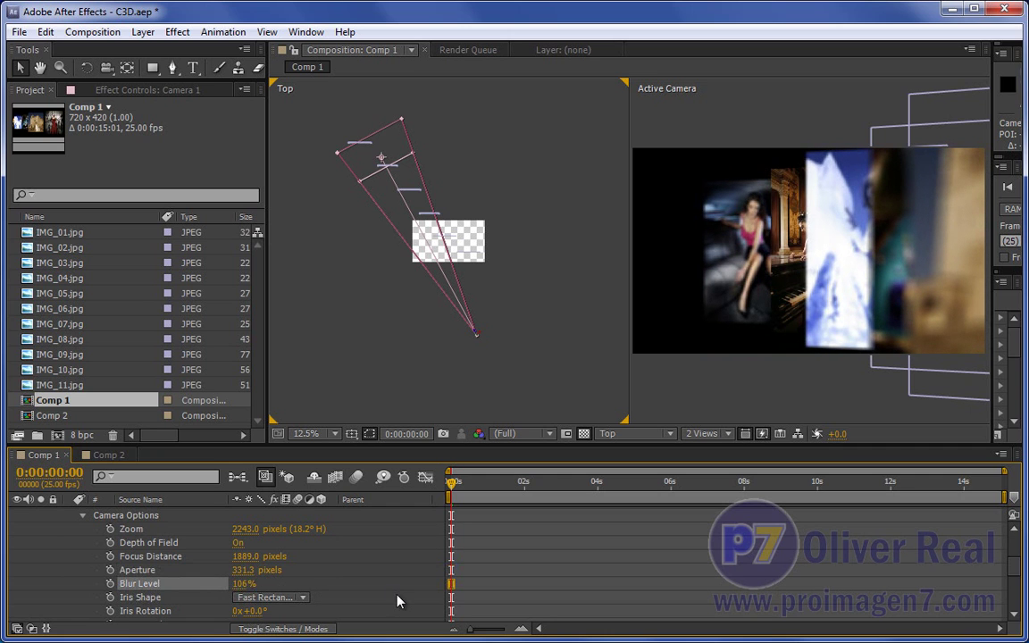
pyautogui.scroll(-2, 399, 602)
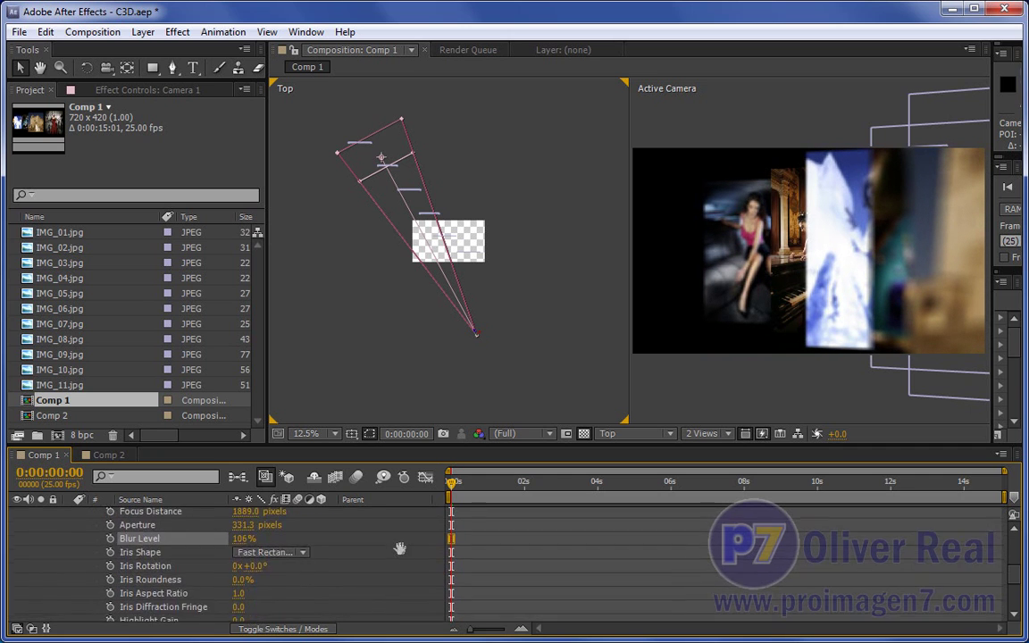
pyautogui.scroll(-2, 399, 530)
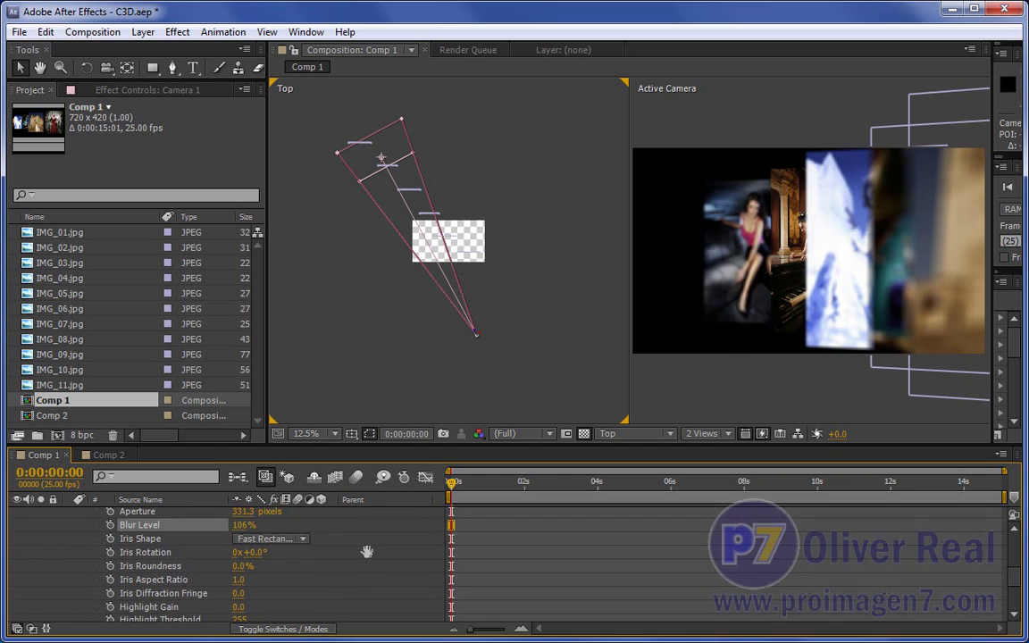
pyautogui.scroll(2, 362, 604)
pyautogui.scroll(2, 363, 615)
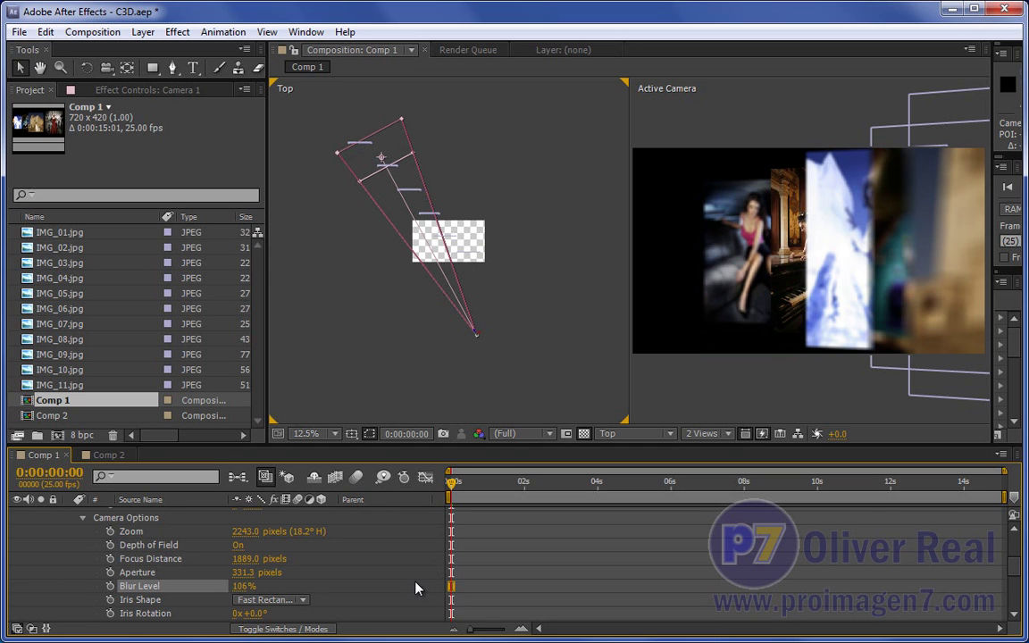
pyautogui.scroll(3, 416, 587)
pyautogui.scroll(2, 415, 587)
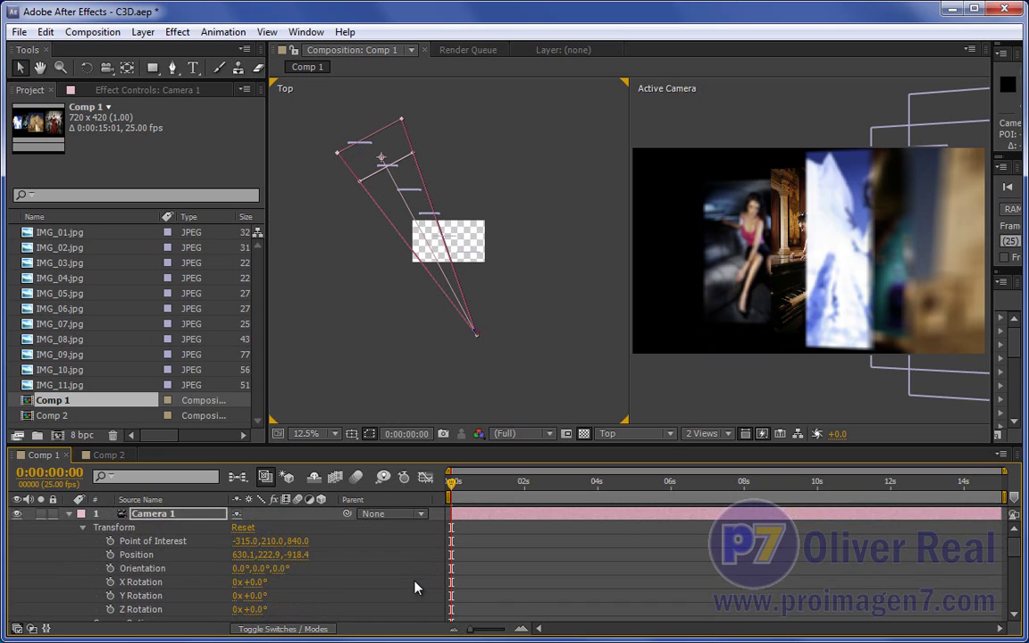
# Aim the point of interest at -531, 210, 984 and set its first keyframe at 0 s
pyautogui.moveTo(381, 159); pyautogui.dragTo(358, 145)
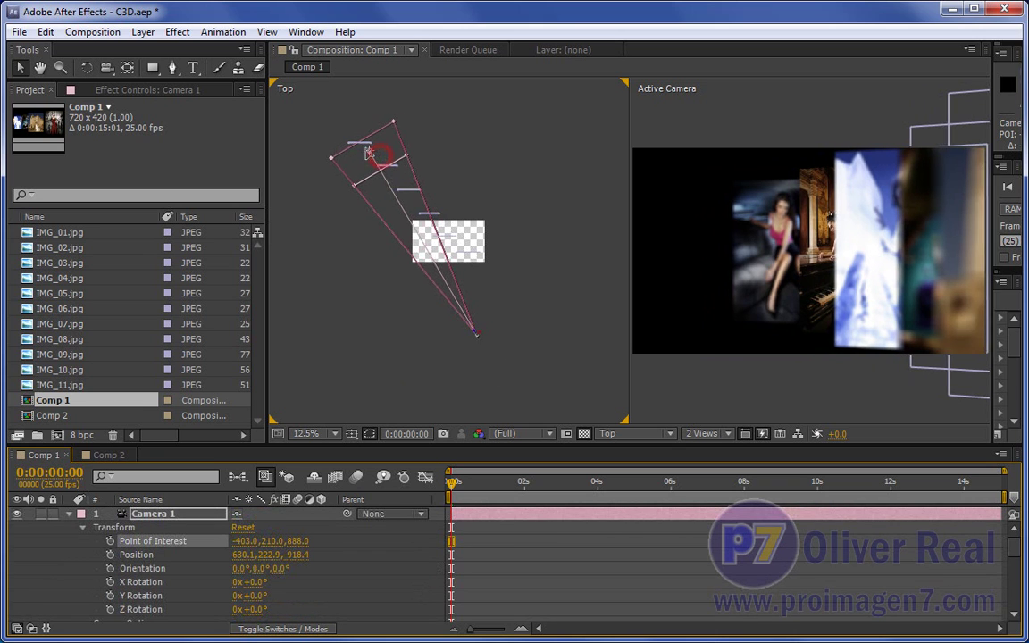
pyautogui.moveTo(358, 146); pyautogui.dragTo(358, 143)
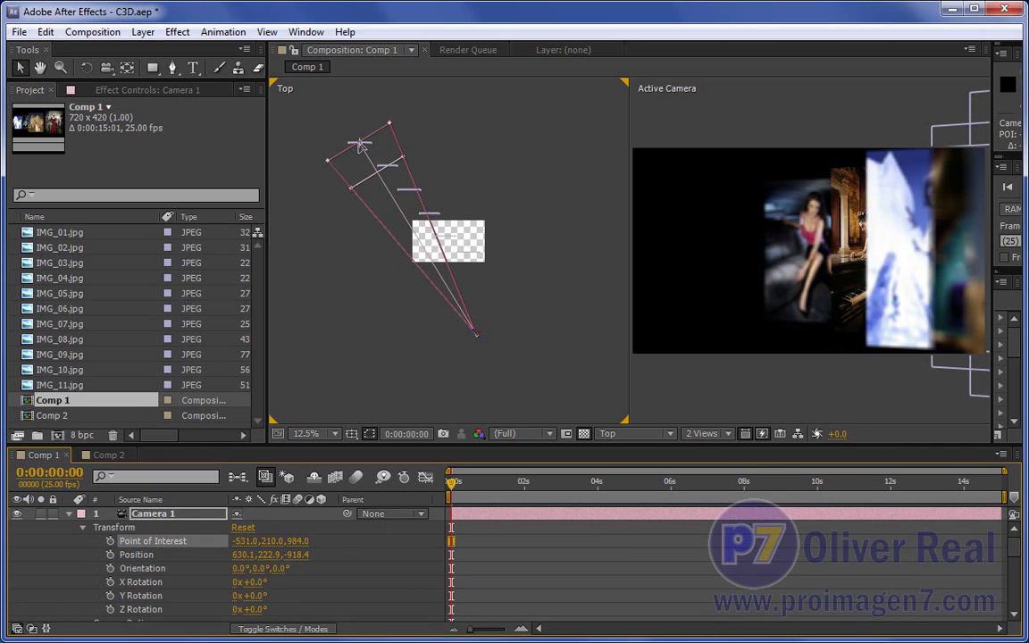
pyautogui.click(110, 542)
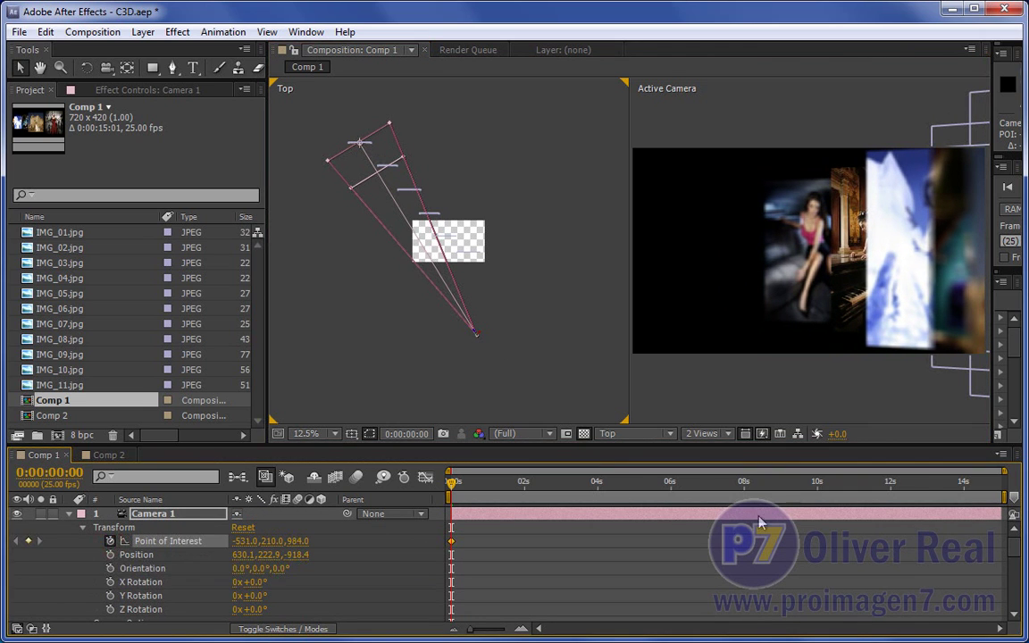
# At 10 s, aim the point of interest at 549, 210, -112, then scrub to preview the swing
pyautogui.click(814, 491)
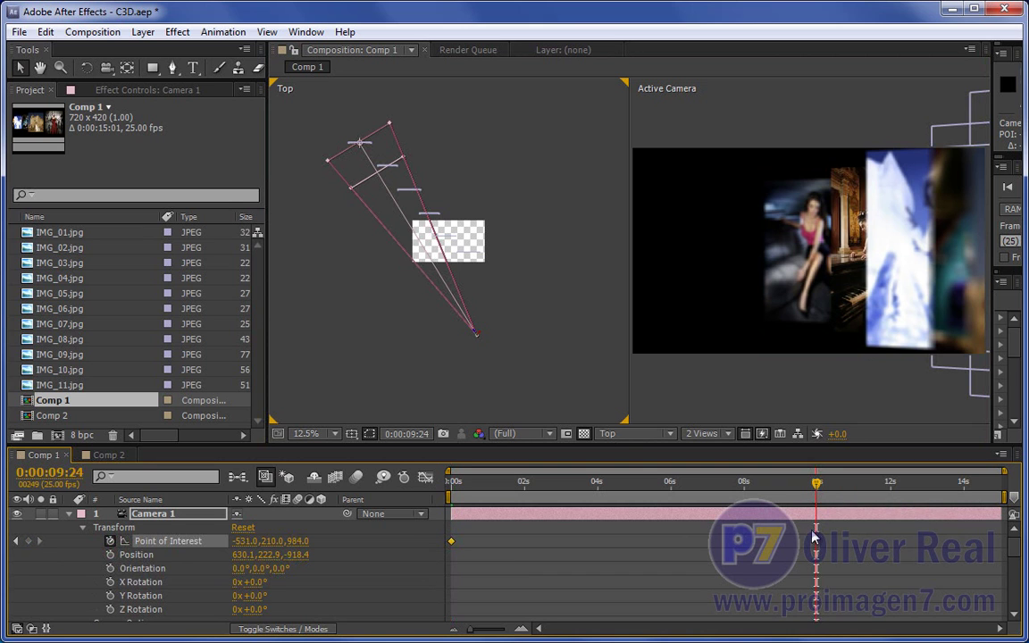
pyautogui.click(817, 484)
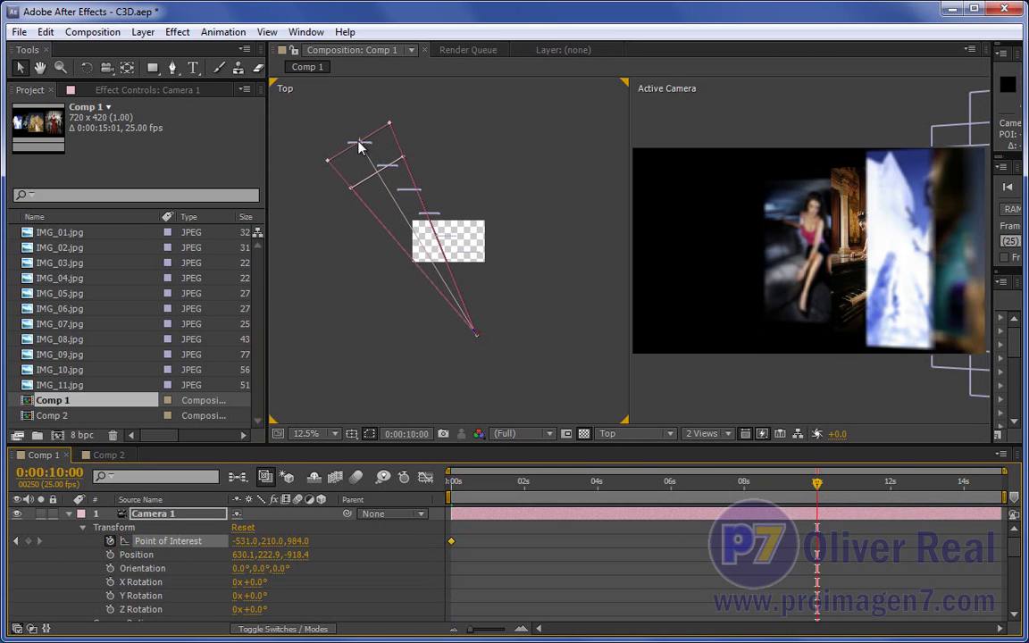
pyautogui.moveTo(359, 150); pyautogui.dragTo(468, 256)
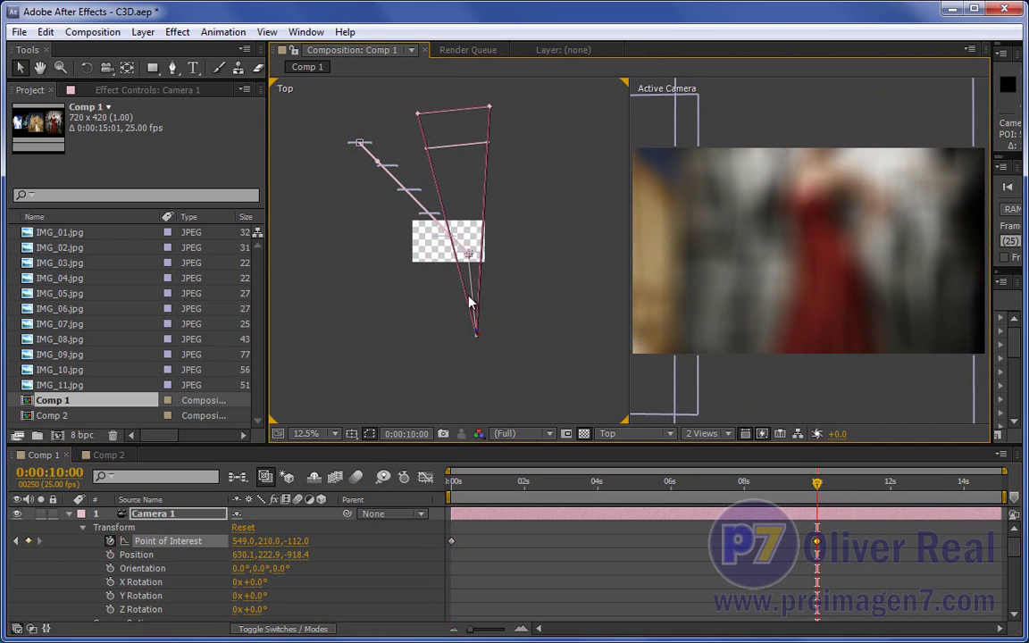
pyautogui.click(452, 482)
pyautogui.moveTo(452, 483)
pyautogui.mouseDown()
pyautogui.moveTo(548, 487)
pyautogui.moveTo(585, 506)
pyautogui.moveTo(414, 504)
pyautogui.mouseUp()
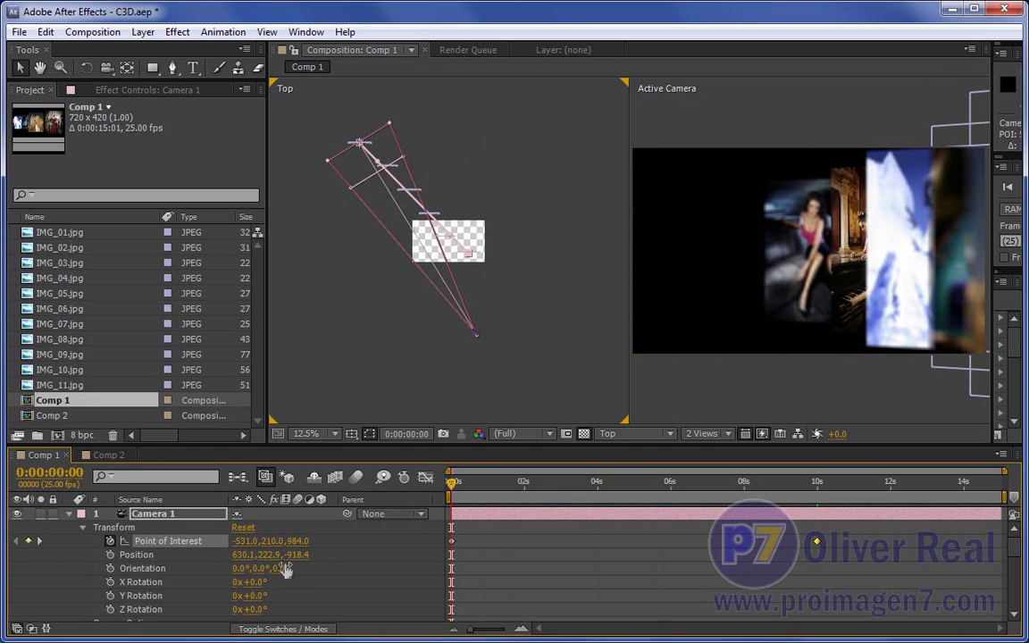
# Place Camera 1 at -333.9, 222.9, -282.4 near the sofa photo and keyframe its Position at 0 s
pyautogui.moveTo(243, 558); pyautogui.dragTo(114, 542)
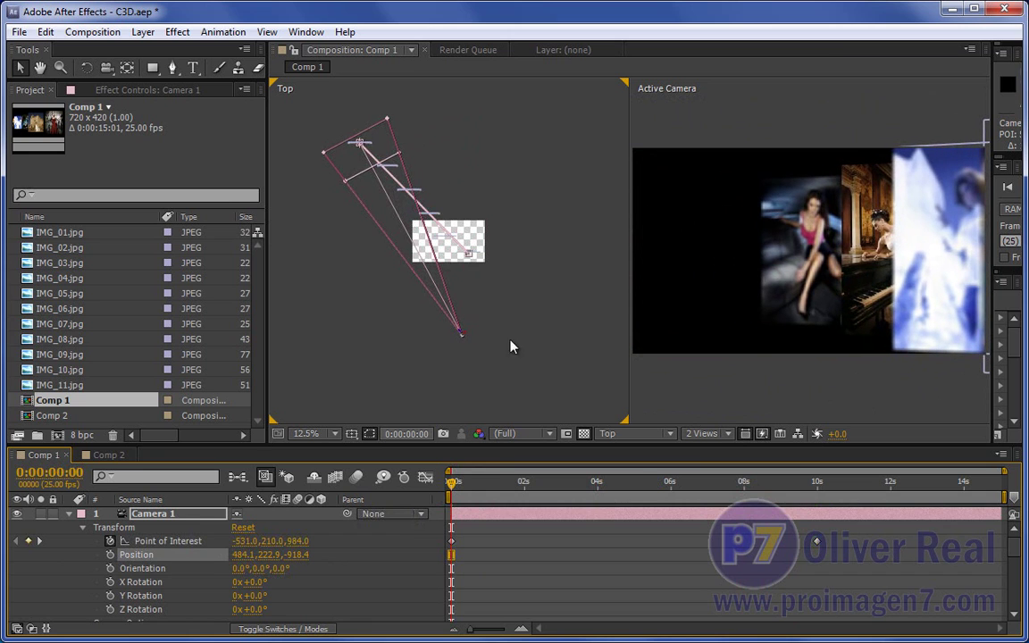
pyautogui.press('.')
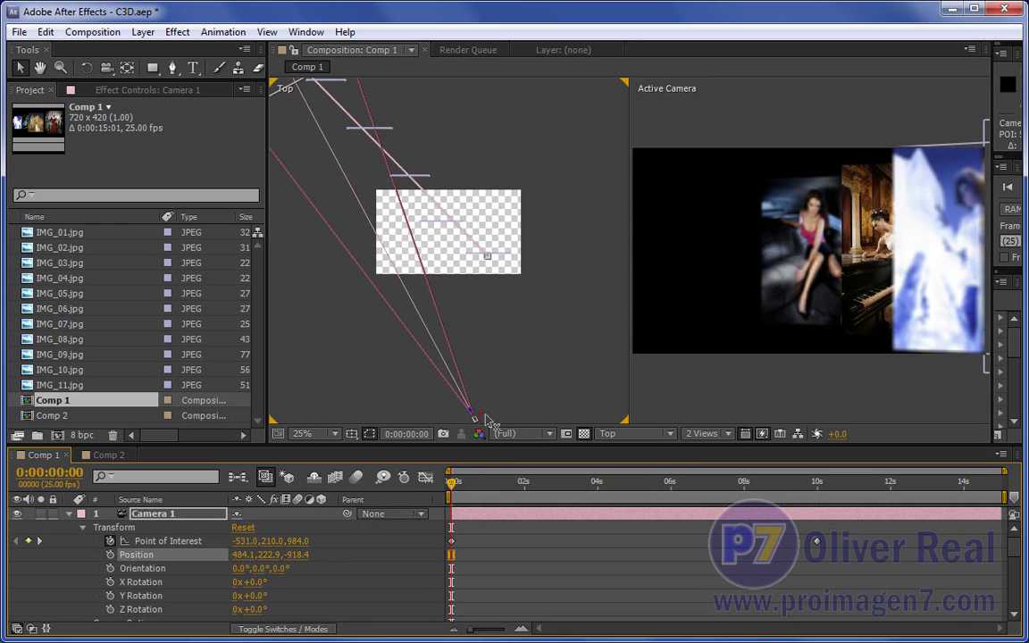
pyautogui.moveTo(238, 554)
pyautogui.mouseDown()
pyautogui.moveTo(57, 536)
pyautogui.moveTo(7, 481)
pyautogui.mouseUp()
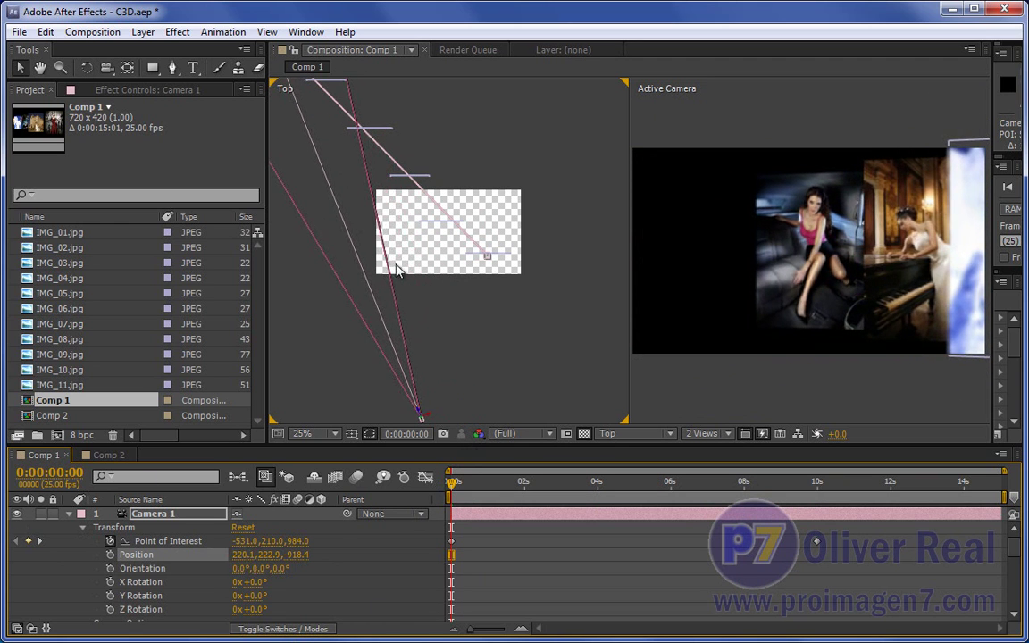
pyautogui.press(',')
pyautogui.press(',')
pyautogui.moveTo(259, 556)
pyautogui.mouseDown()
pyautogui.moveTo(362, 548)
pyautogui.moveTo(272, 569)
pyautogui.mouseUp()
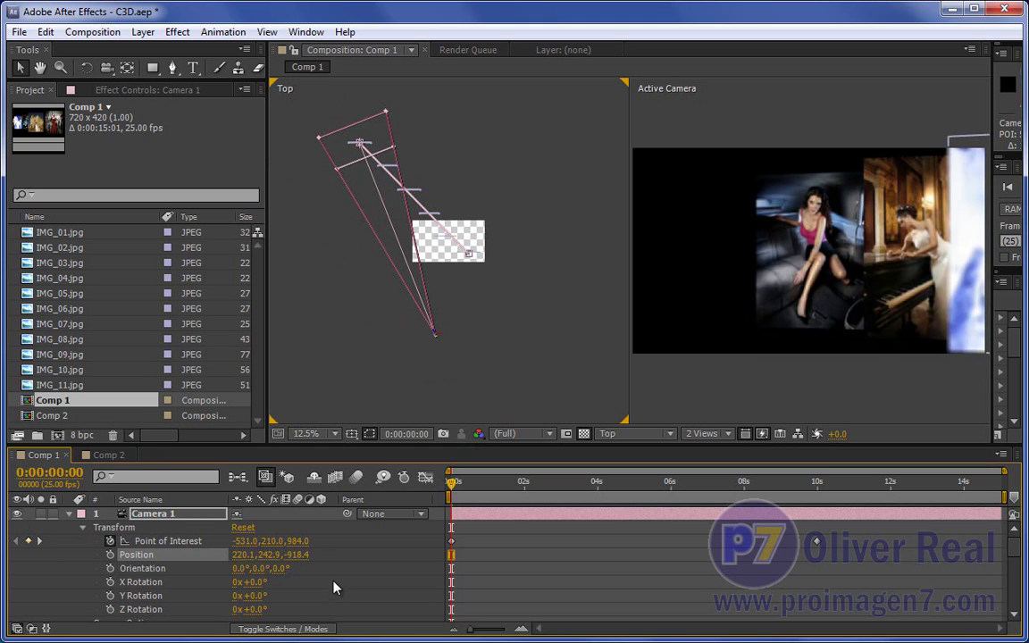
pyautogui.moveTo(273, 554)
pyautogui.mouseDown()
pyautogui.moveTo(259, 555)
pyautogui.moveTo(653, 571)
pyautogui.mouseUp()
pyautogui.moveTo(234, 555); pyautogui.dragTo(28, 558)
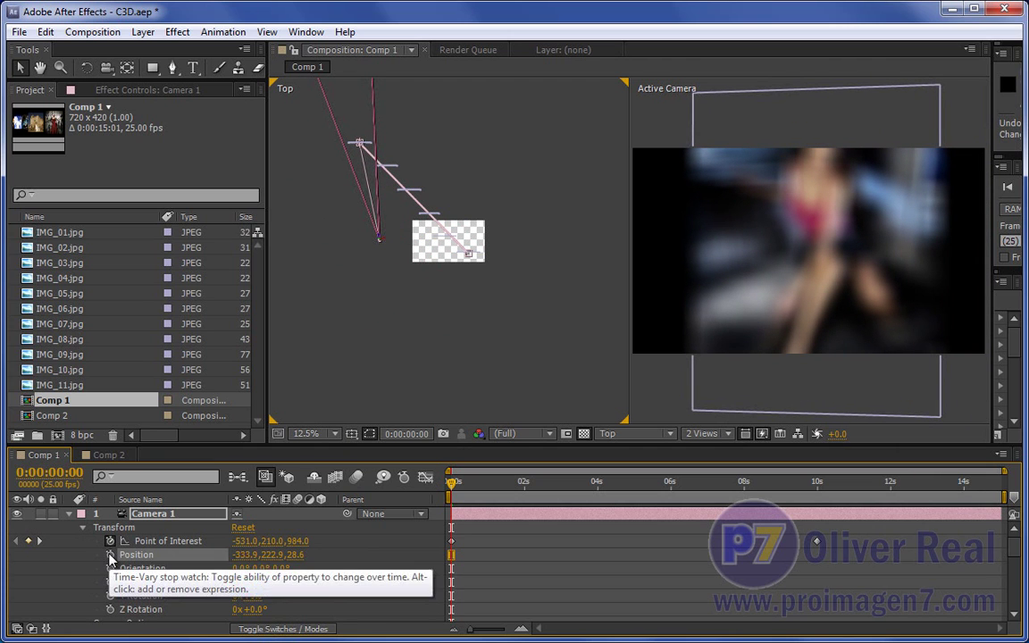
pyautogui.moveTo(302, 555); pyautogui.dragTo(7, 559)
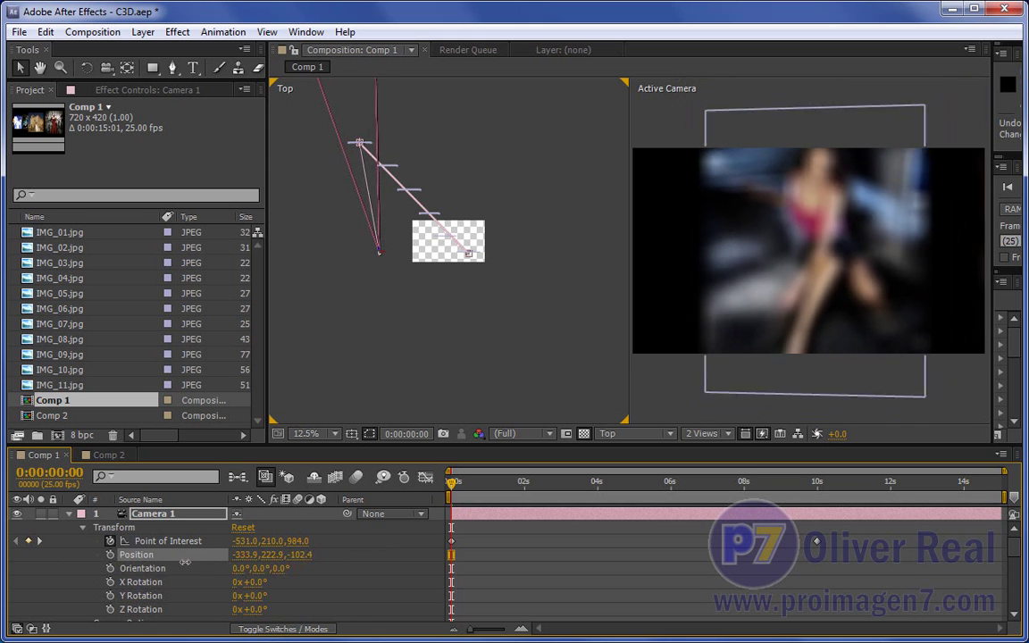
pyautogui.moveTo(11, 558); pyautogui.dragTo(53, 558)
pyautogui.click(110, 555)
# At 10 s, pull Camera 1 back in depth and swing it right, adding a second Position keyframe
pyautogui.click(818, 485)
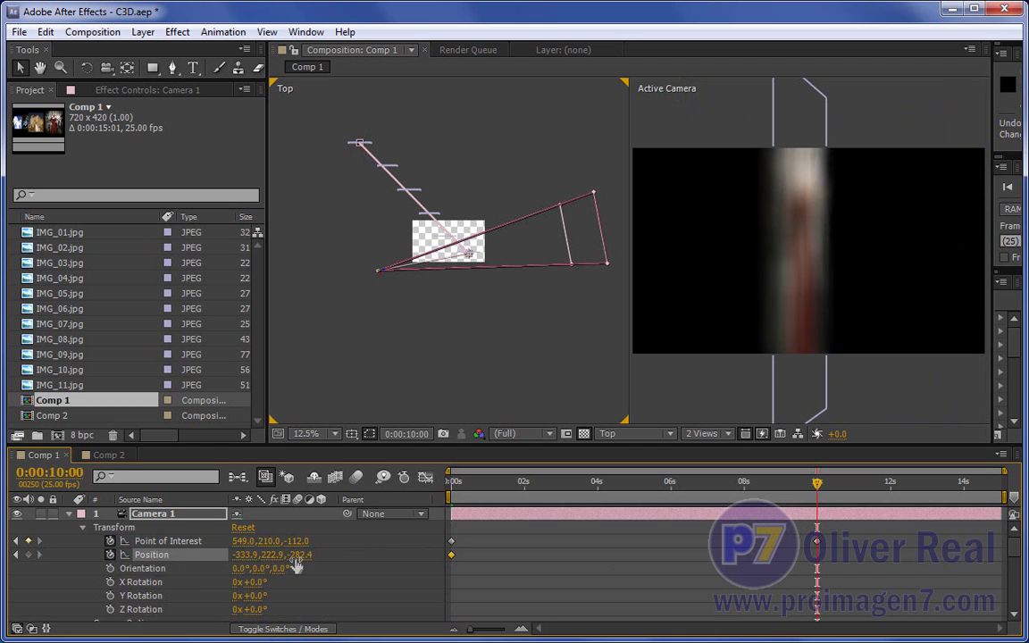
pyautogui.moveTo(299, 556)
pyautogui.mouseDown()
pyautogui.moveTo(184, 582)
pyautogui.moveTo(125, 536)
pyautogui.mouseUp()
pyautogui.moveTo(248, 568)
pyautogui.mouseDown()
pyautogui.moveTo(891, 506)
pyautogui.moveTo(1028, 506)
pyautogui.mouseUp()
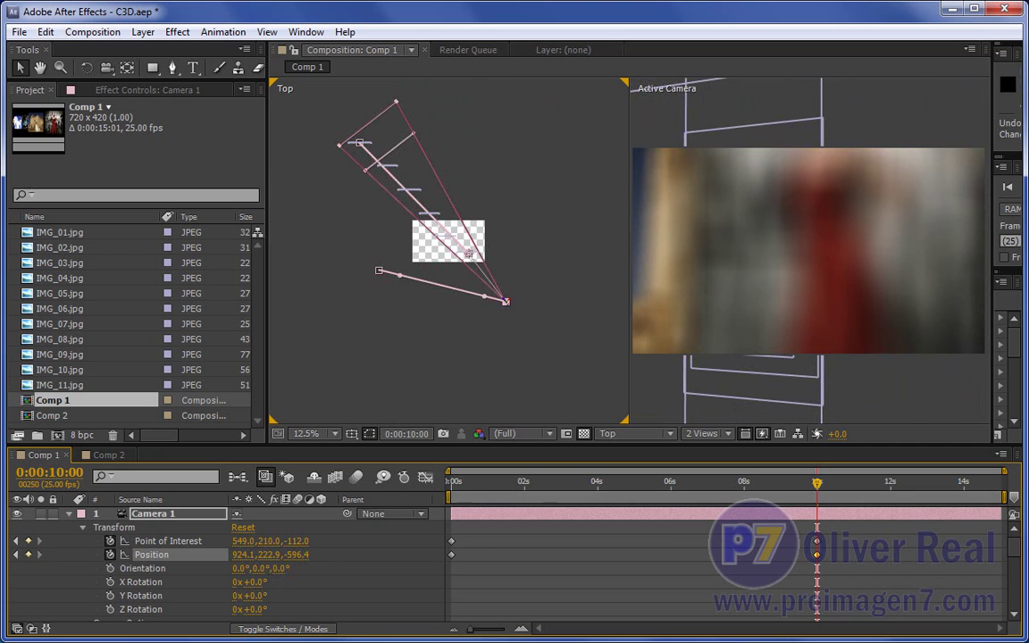
# Keyframe Zoom from 2243 pixels at 0 s to 823 pixels at 10 s, then shift the camera left
pyautogui.moveTo(476, 483)
pyautogui.mouseDown()
pyautogui.moveTo(400, 480)
pyautogui.moveTo(787, 504)
pyautogui.moveTo(386, 515)
pyautogui.mouseUp()
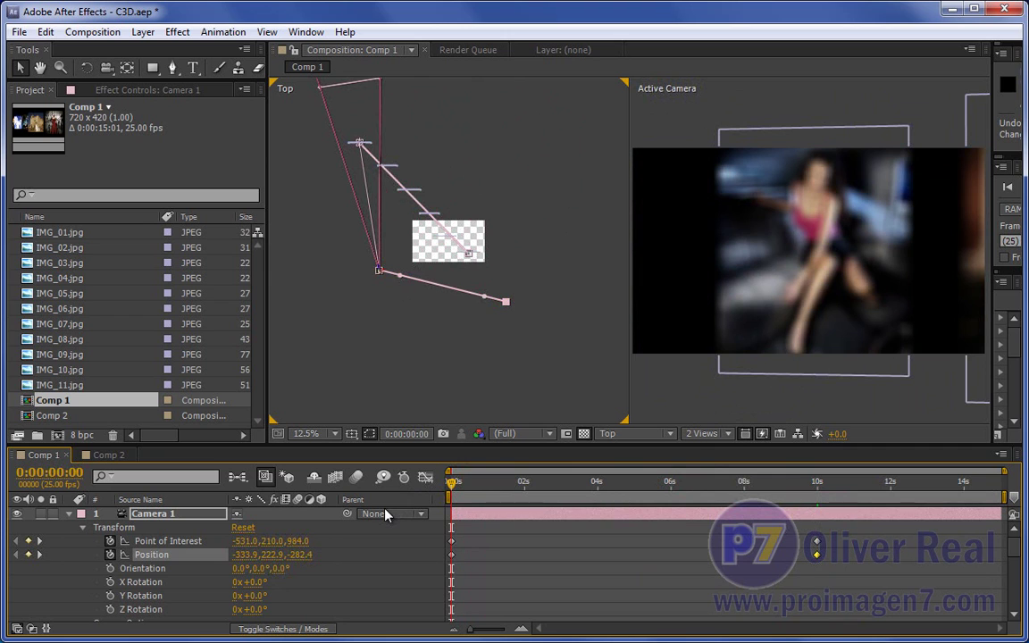
pyautogui.scroll(-3, 363, 588)
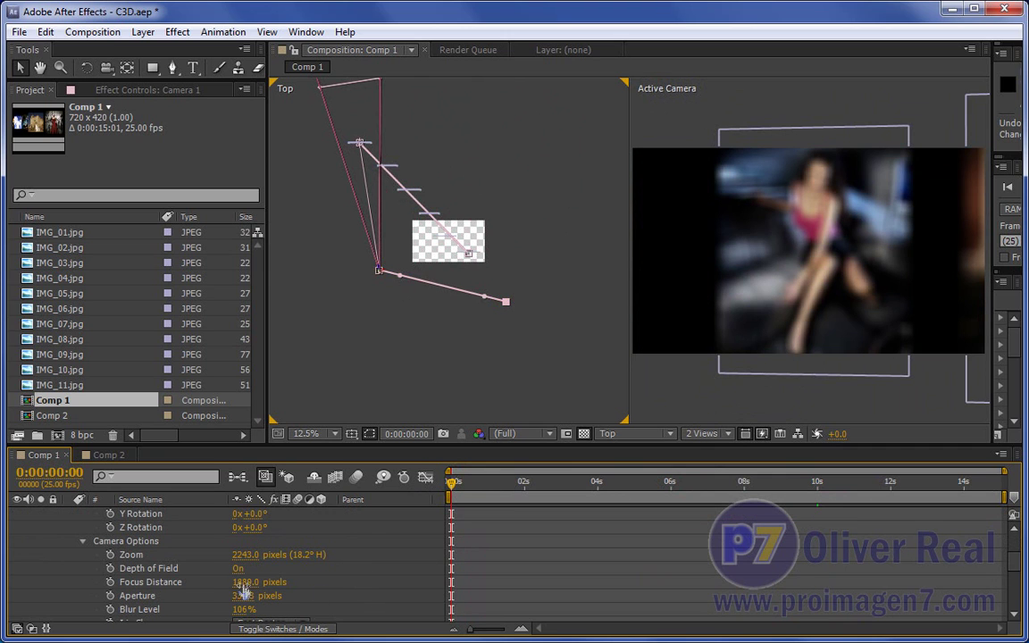
pyautogui.click(110, 555)
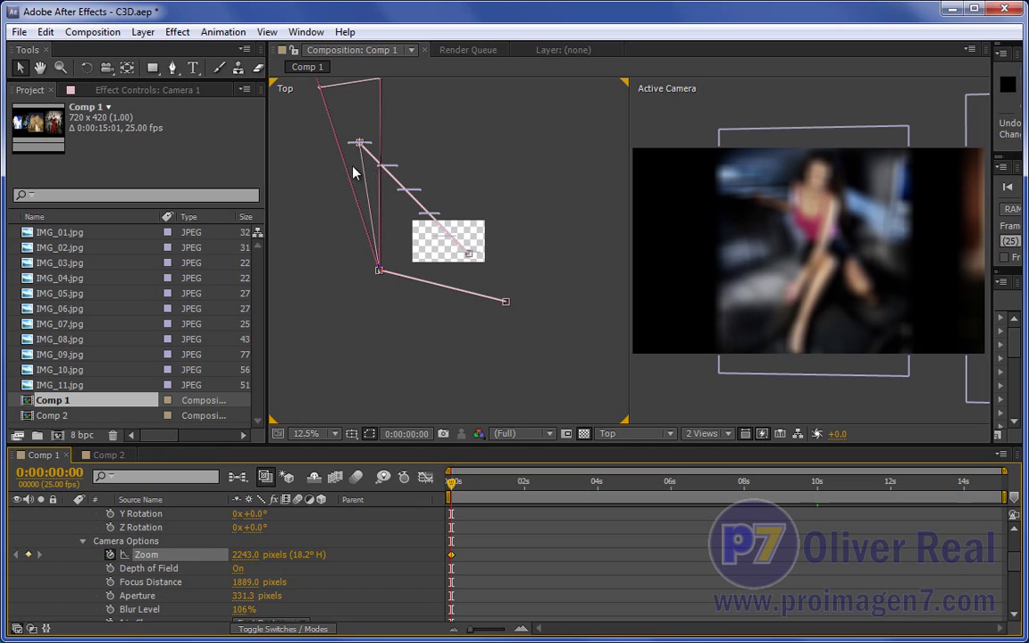
pyautogui.click(816, 483)
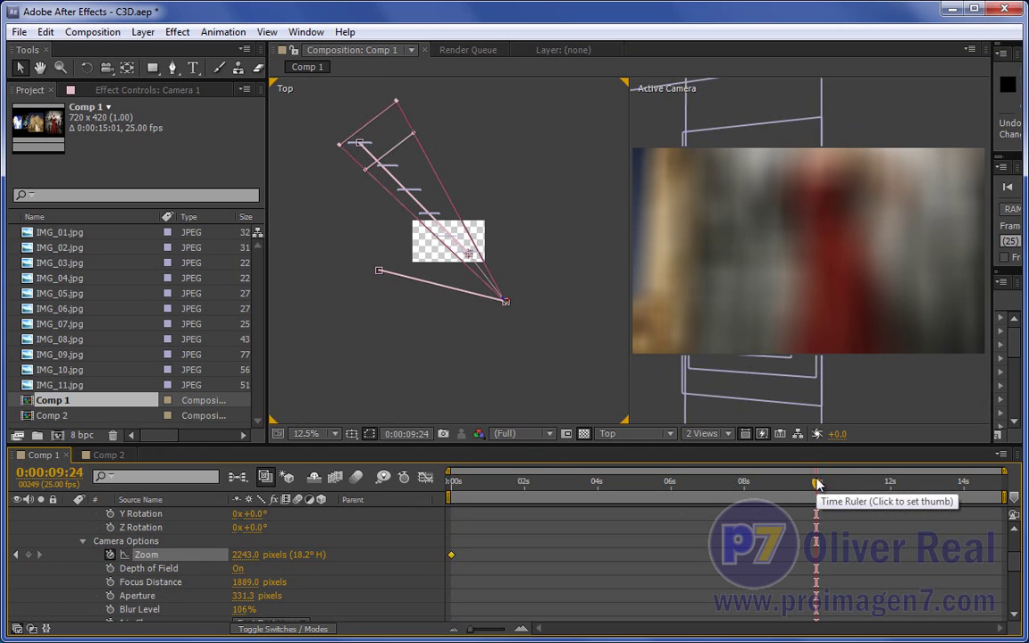
pyautogui.moveTo(816, 483); pyautogui.dragTo(818, 487)
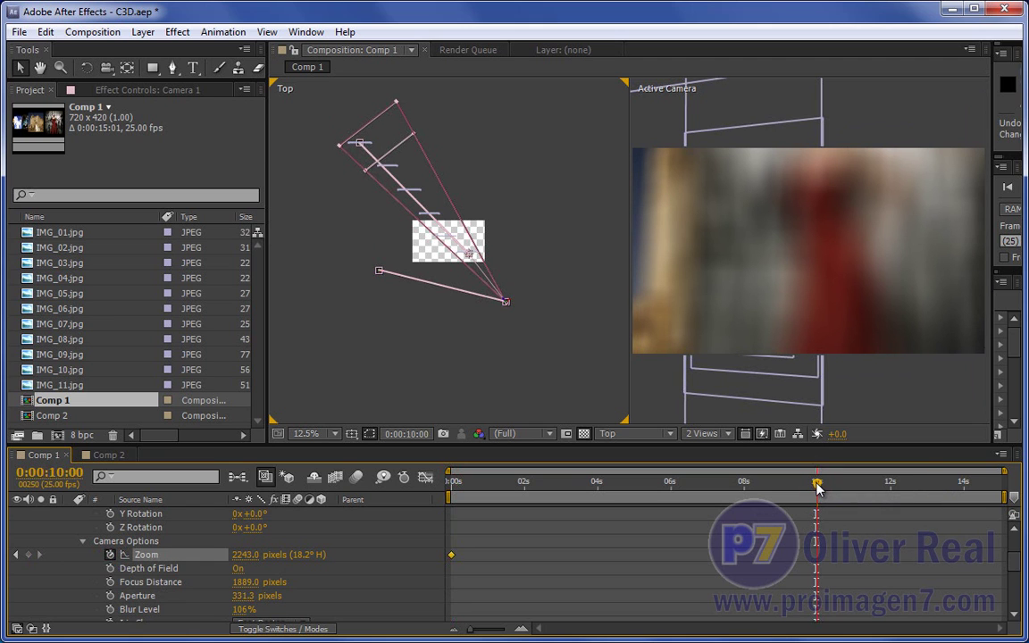
pyautogui.moveTo(241, 555); pyautogui.dragTo(125, 555)
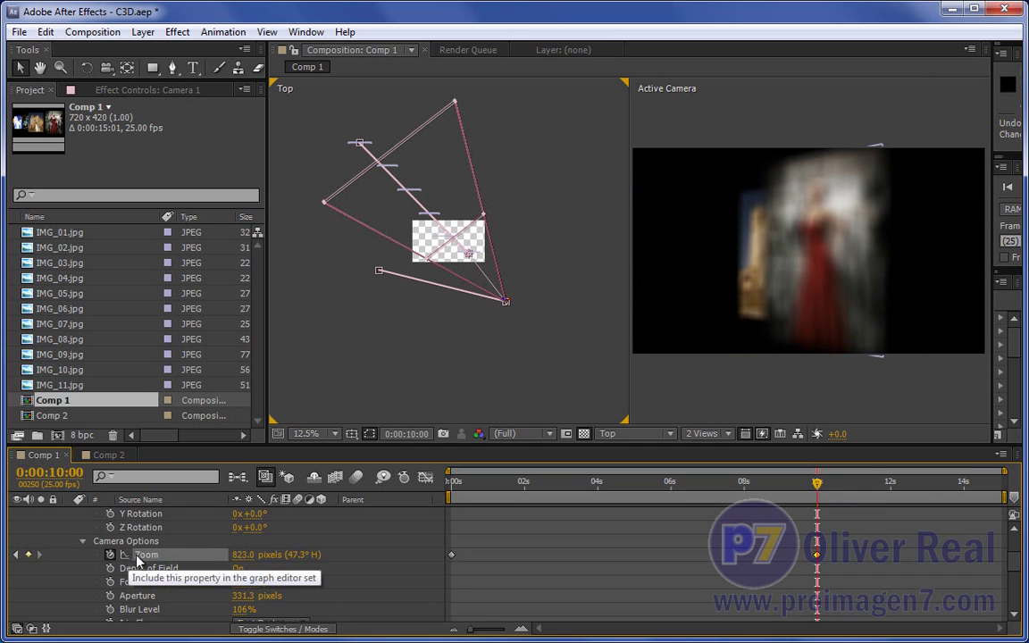
pyautogui.scroll(3, 134, 560)
pyautogui.moveTo(241, 555); pyautogui.dragTo(50, 558)
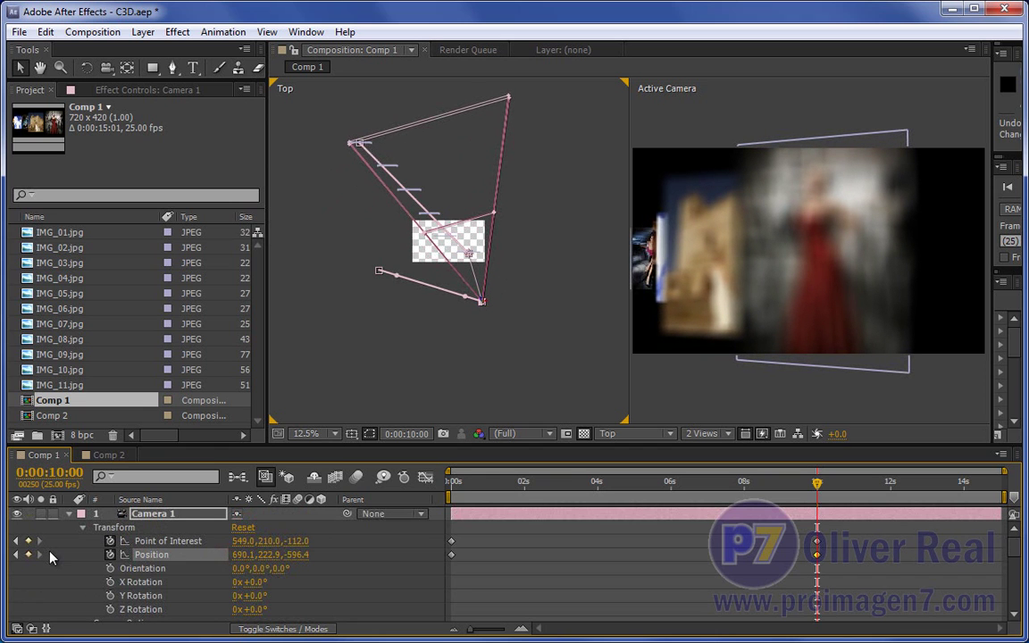
# At 10 s, aim the Point of Interest at 397.0, 210.0, -112.0 and move the camera to 562.1, 222.9, -762.4
pyautogui.moveTo(243, 540); pyautogui.dragTo(156, 541)
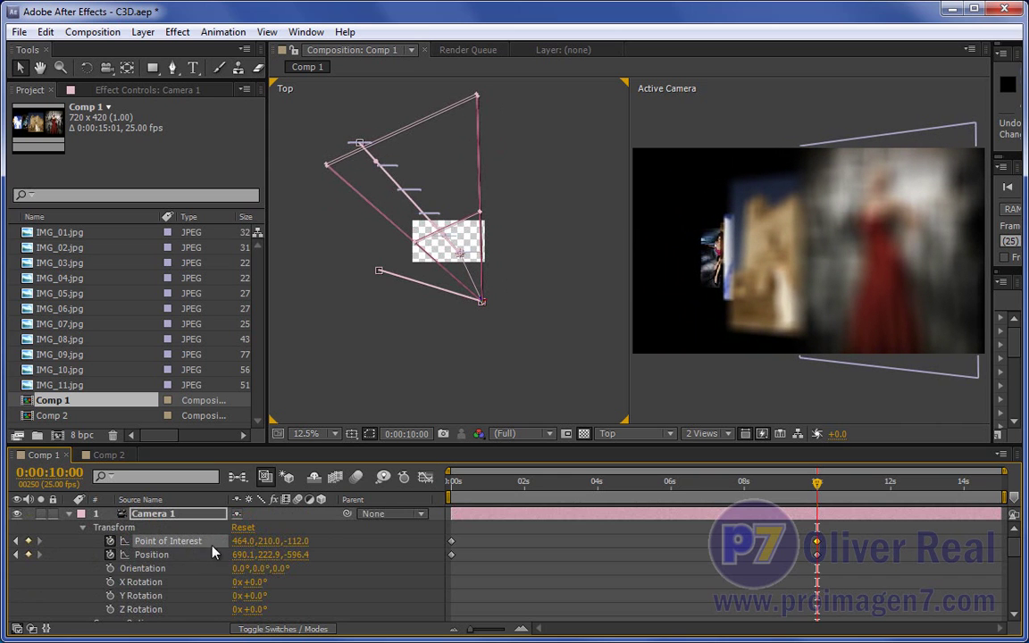
pyautogui.moveTo(234, 555)
pyautogui.mouseDown()
pyautogui.moveTo(204, 558)
pyautogui.moveTo(210, 543)
pyautogui.mouseUp()
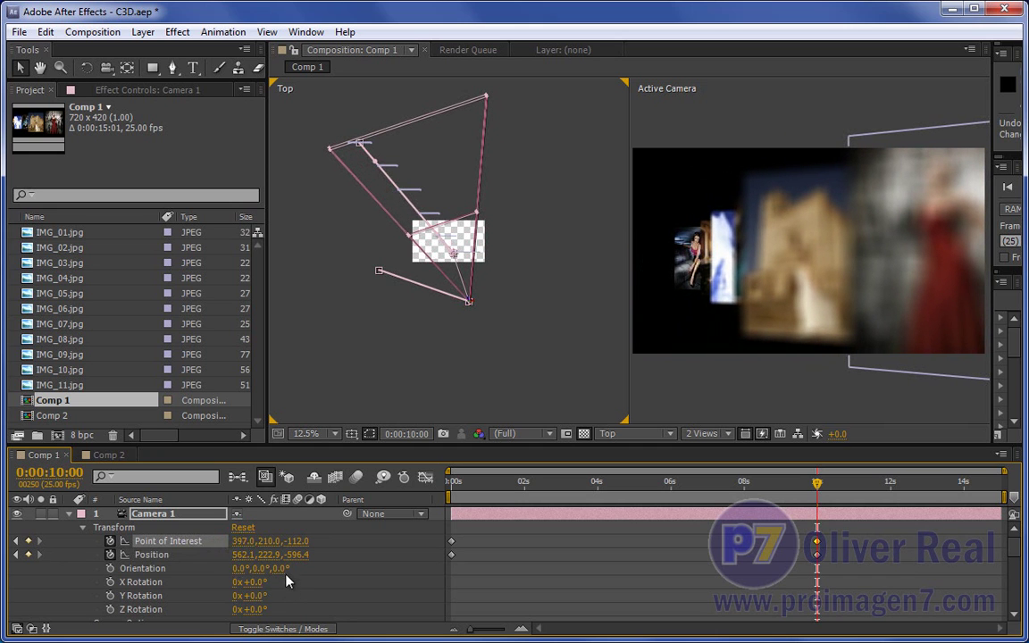
pyautogui.moveTo(295, 555)
pyautogui.mouseDown()
pyautogui.moveTo(210, 573)
pyautogui.moveTo(197, 588)
pyautogui.mouseUp()
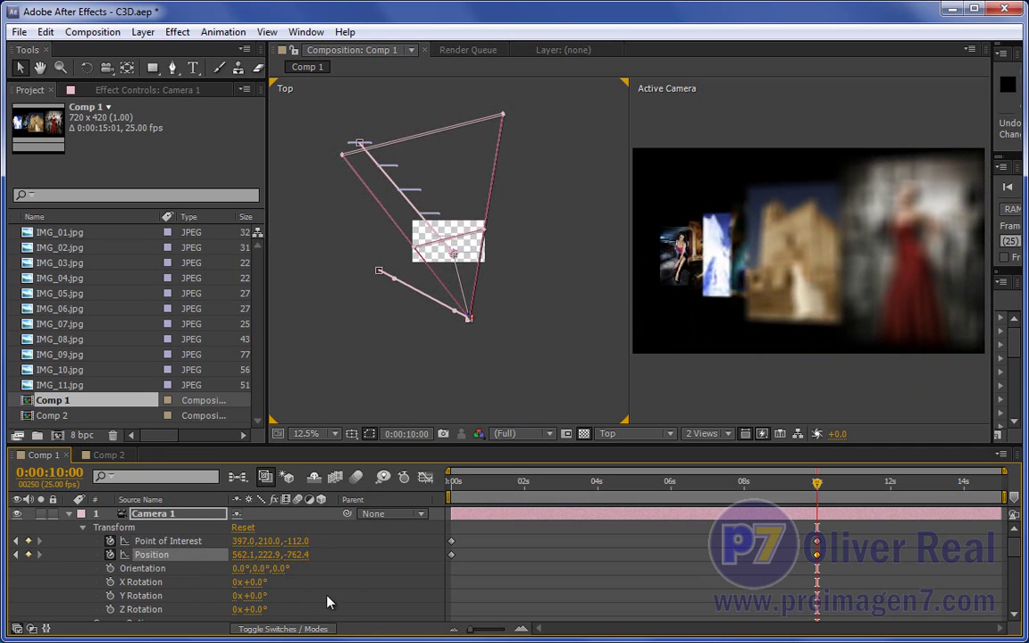
# Preview the camera move from 0 s and set a Focus Distance keyframe of 1889 pixels
pyautogui.click(452, 482)
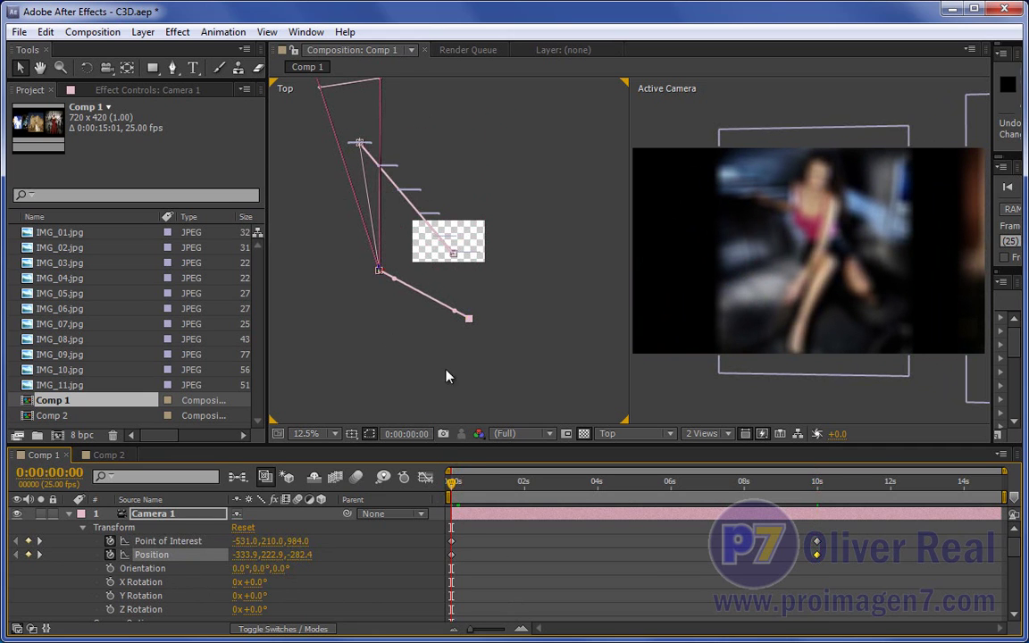
pyautogui.moveTo(456, 484); pyautogui.dragTo(840, 533)
pyautogui.moveTo(579, 497); pyautogui.dragTo(380, 482)
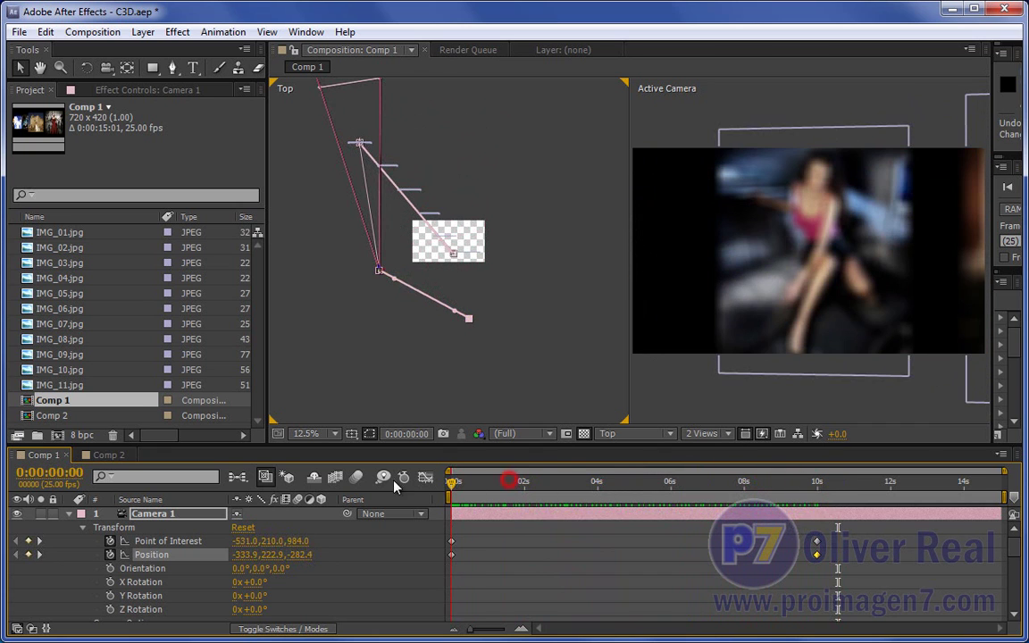
pyautogui.scroll(-3, 282, 599)
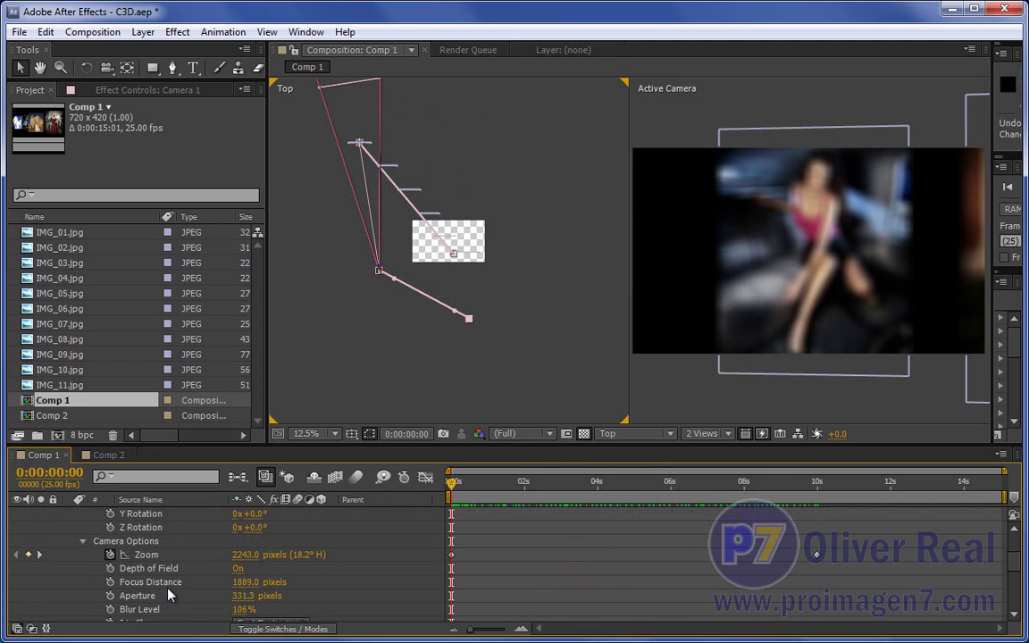
pyautogui.click(110, 581)
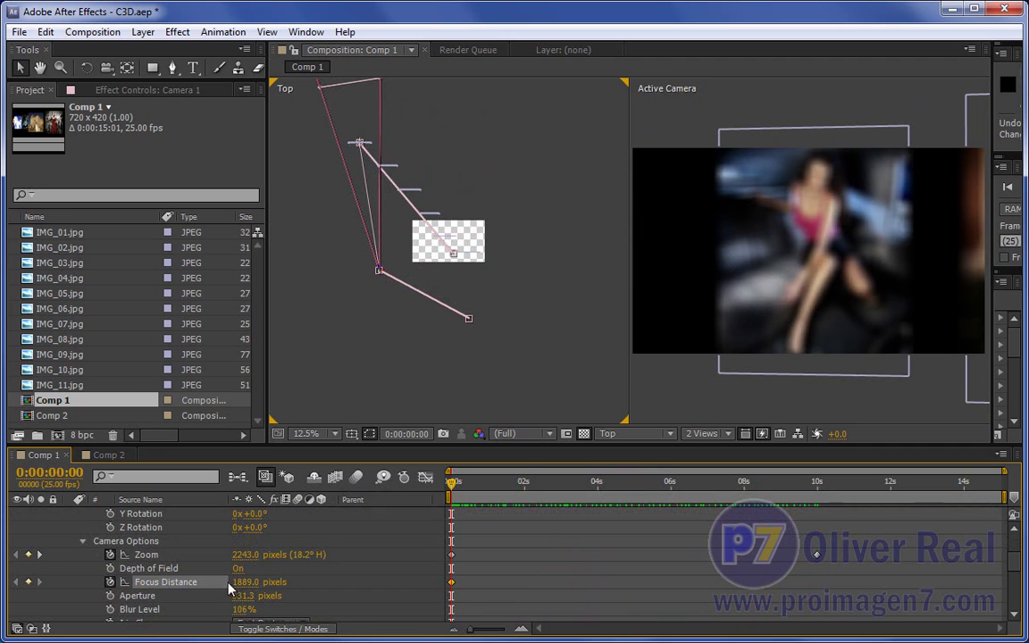
# Animate Focus Distance from 1285 pixels at 0 s to 635 pixels at 10 s, then scrub to check
pyautogui.moveTo(238, 581); pyautogui.dragTo(214, 581)
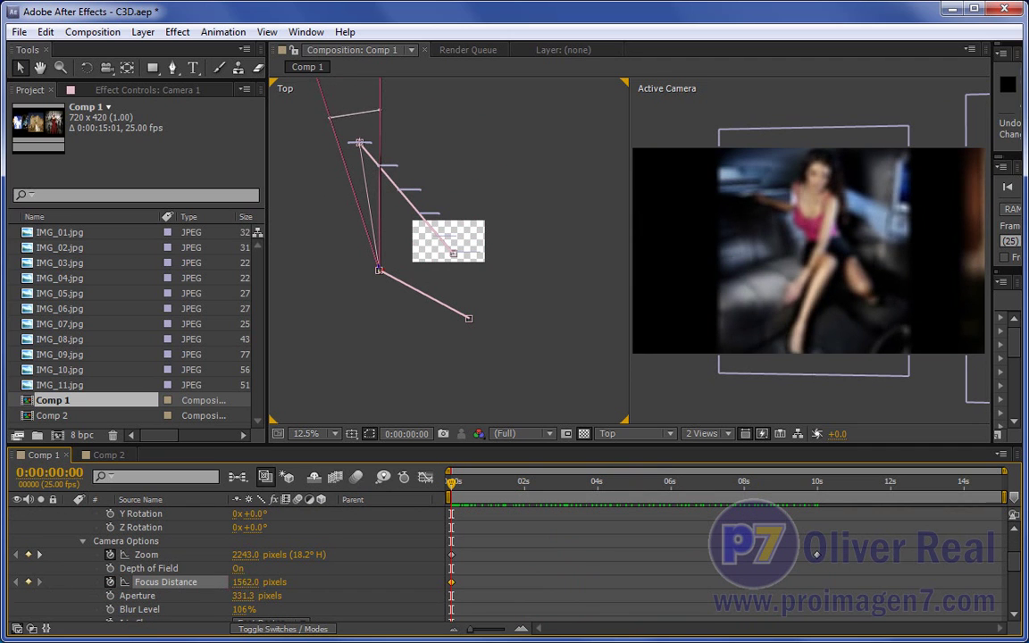
pyautogui.moveTo(239, 582); pyautogui.dragTo(153, 596)
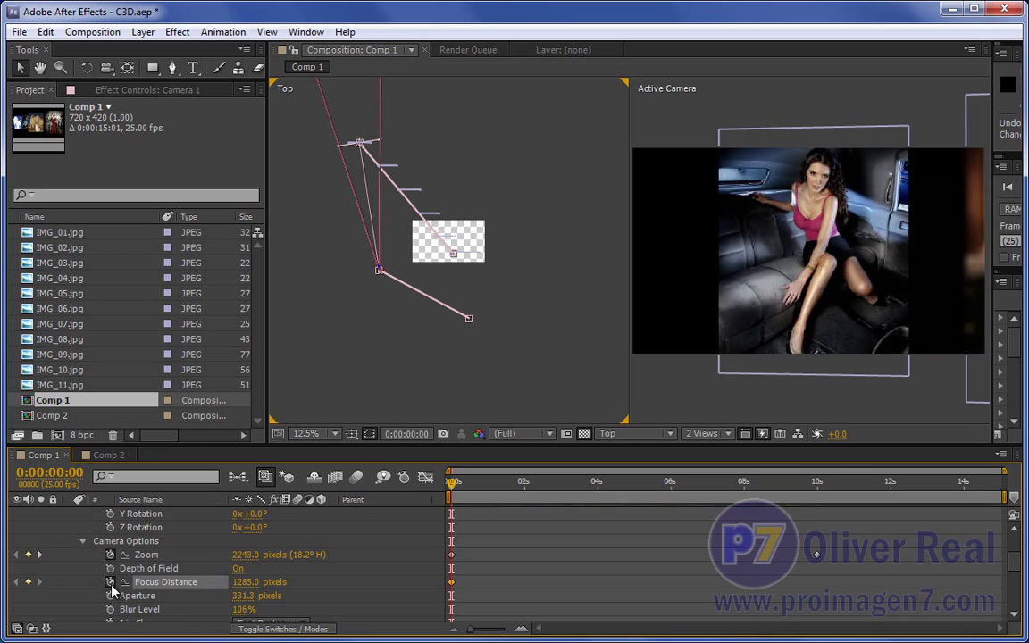
pyautogui.click(816, 484)
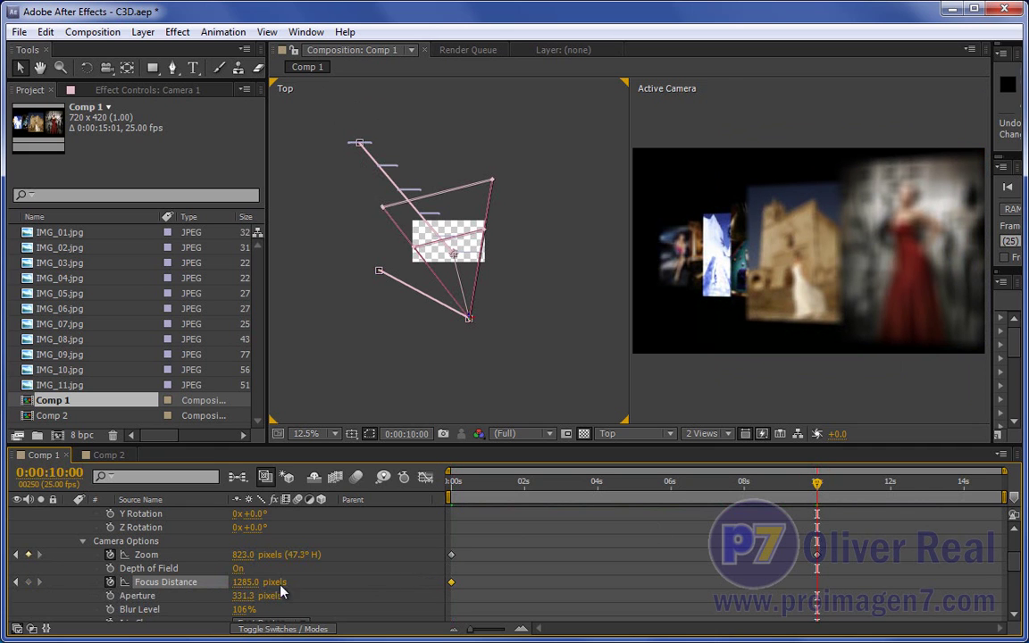
pyautogui.moveTo(243, 584); pyautogui.dragTo(235, 584)
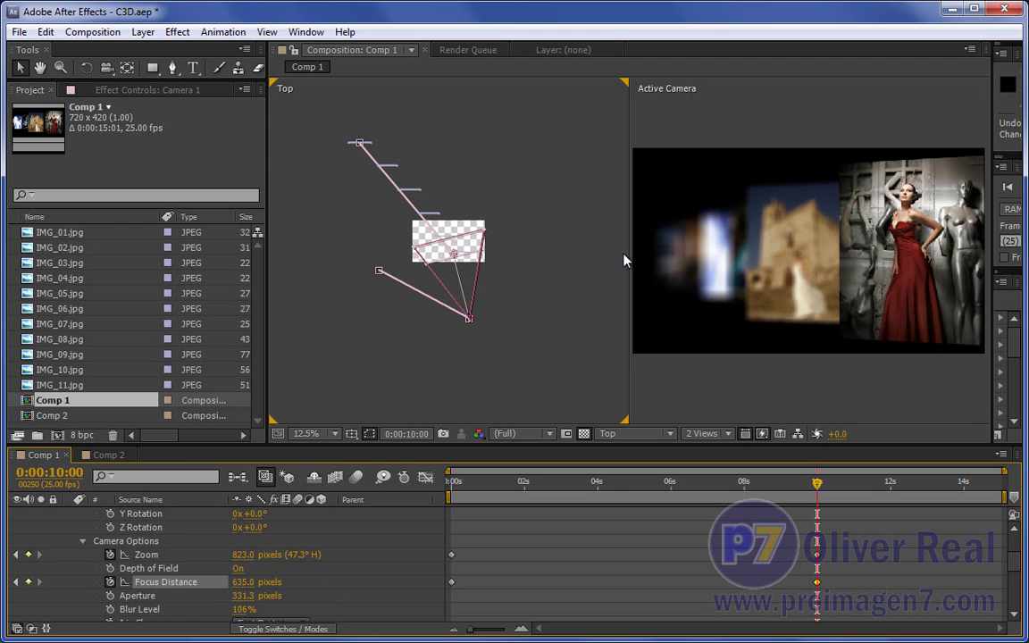
pyautogui.moveTo(593, 483)
pyautogui.mouseDown()
pyautogui.moveTo(438, 505)
pyautogui.moveTo(498, 492)
pyautogui.moveTo(533, 497)
pyautogui.mouseUp()
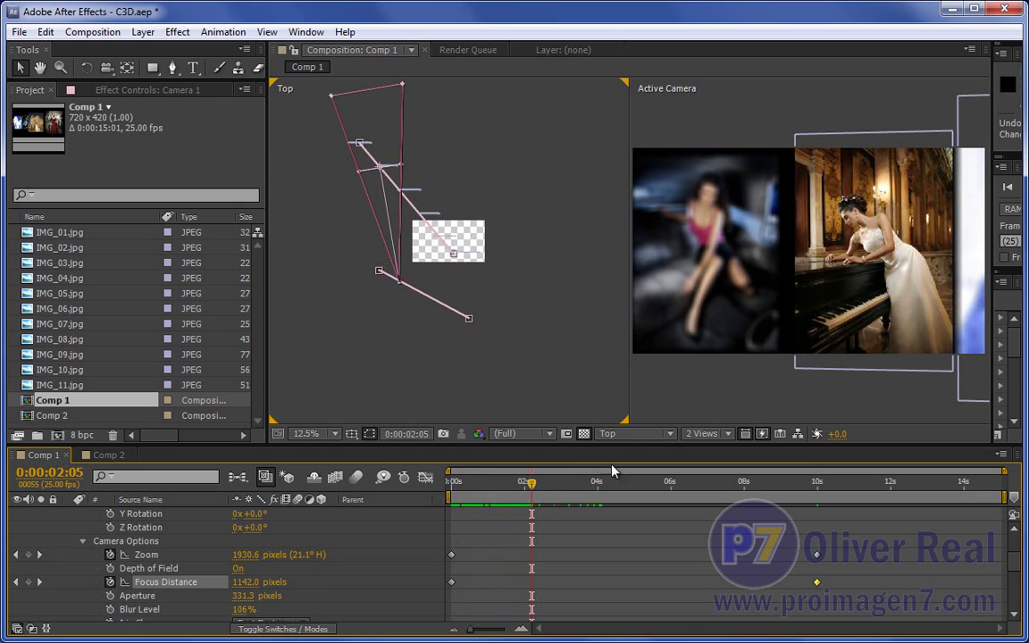
pyautogui.moveTo(533, 484)
pyautogui.mouseDown()
pyautogui.moveTo(659, 489)
pyautogui.moveTo(823, 519)
pyautogui.mouseUp()
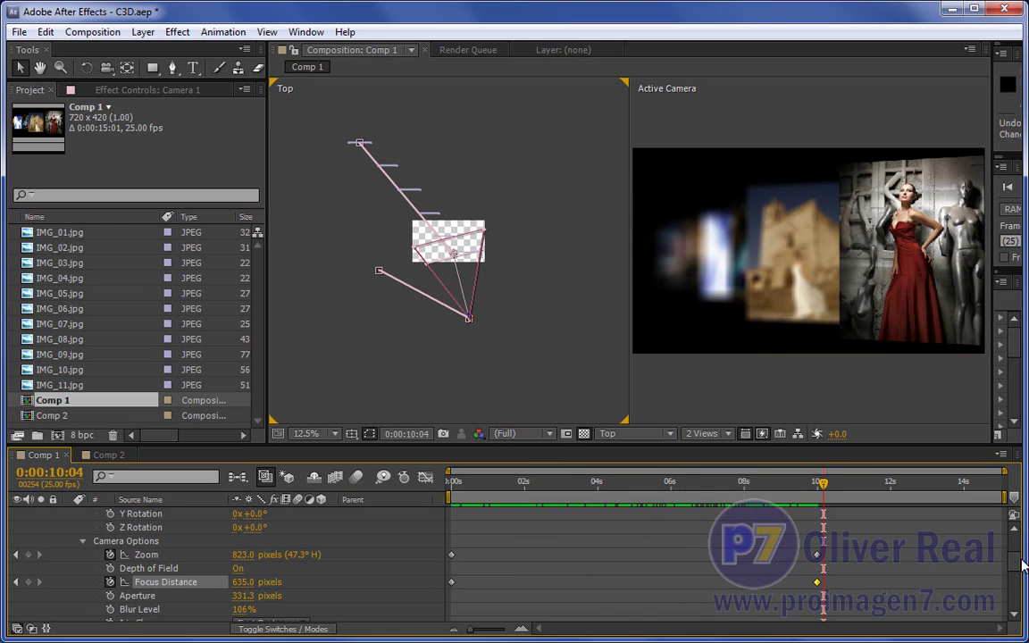
# Apply Easy Ease to Camera 1's Position and Point of Interest keyframes
pyautogui.scroll(3, 1024, 565)
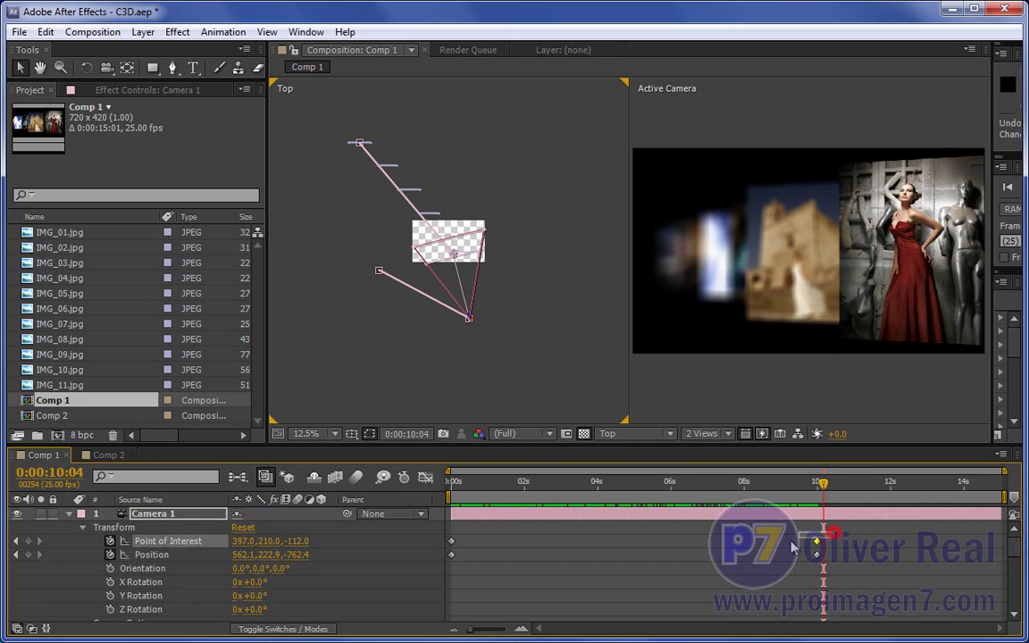
pyautogui.moveTo(831, 534); pyautogui.dragTo(445, 561)
pyautogui.rightClick(452, 557)
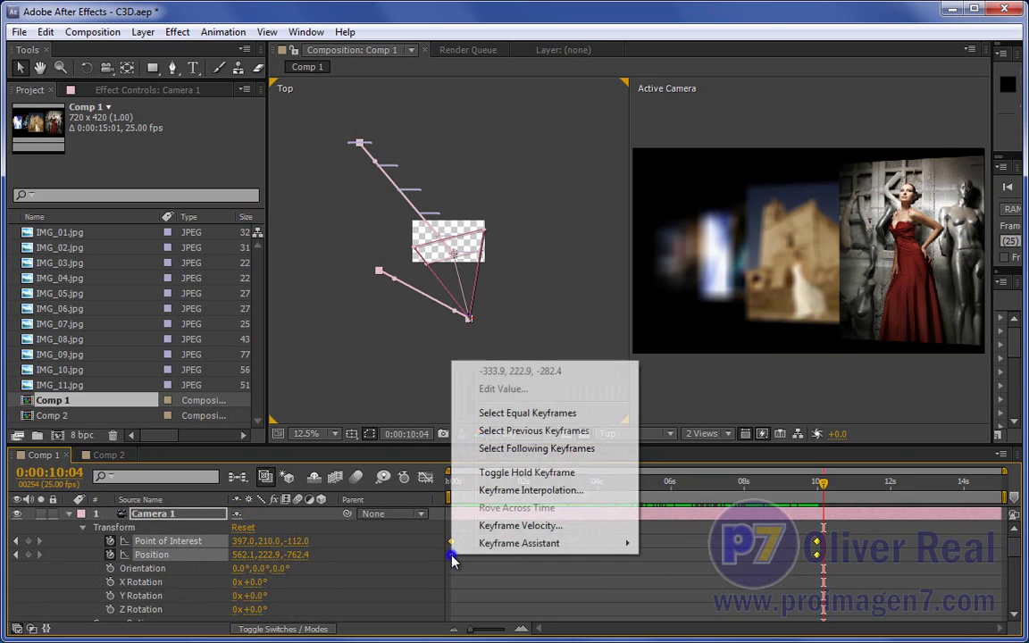
pyautogui.moveTo(594, 549)
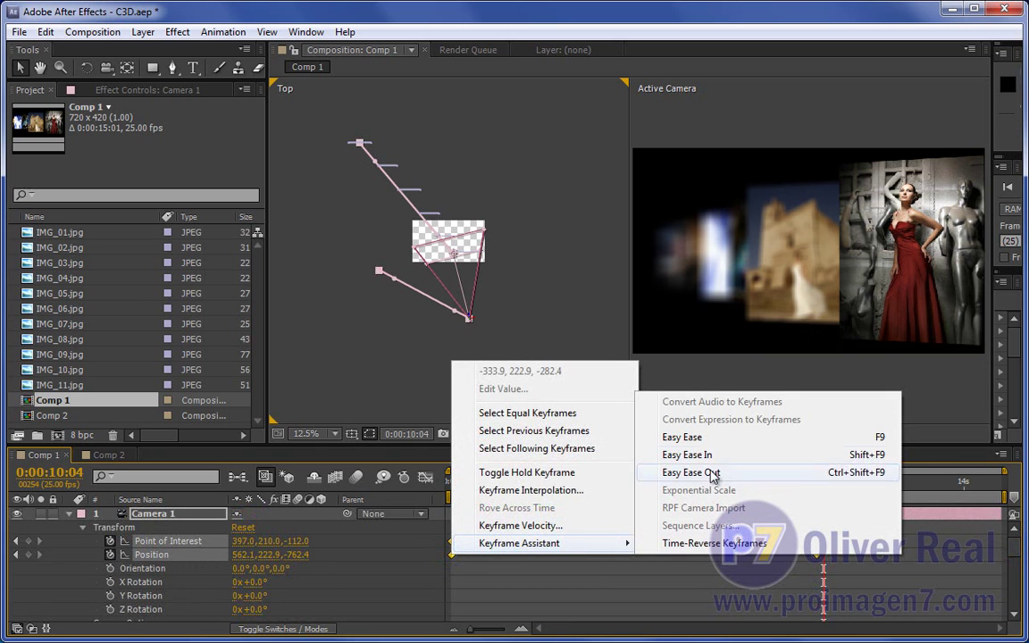
pyautogui.click(760, 439)
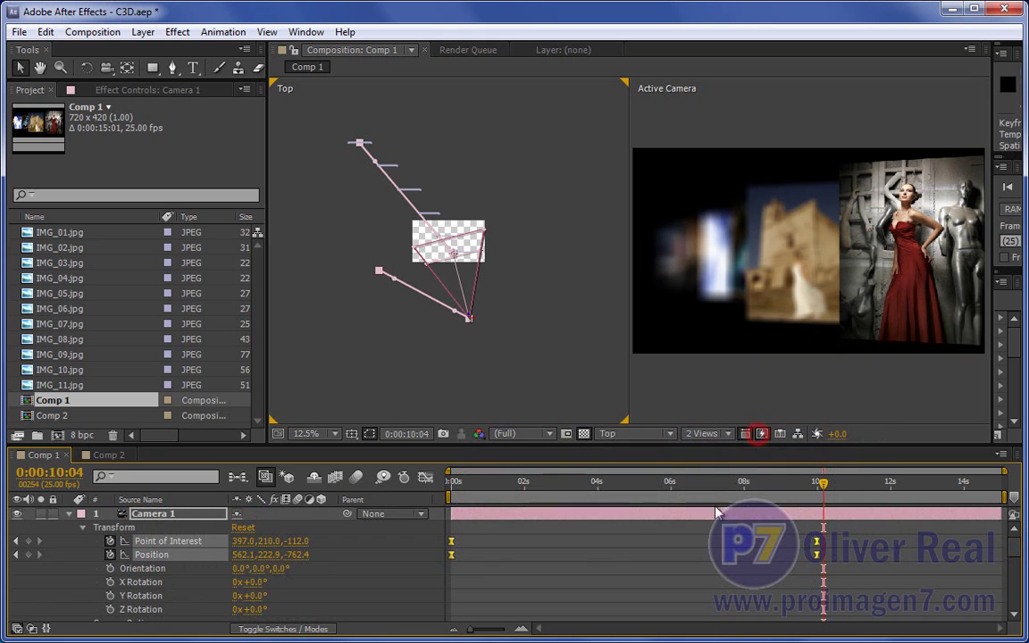
# Play back the eased camera move from 0 s and scrub around the 10 s arrival
pyautogui.moveTo(482, 487); pyautogui.dragTo(411, 487)
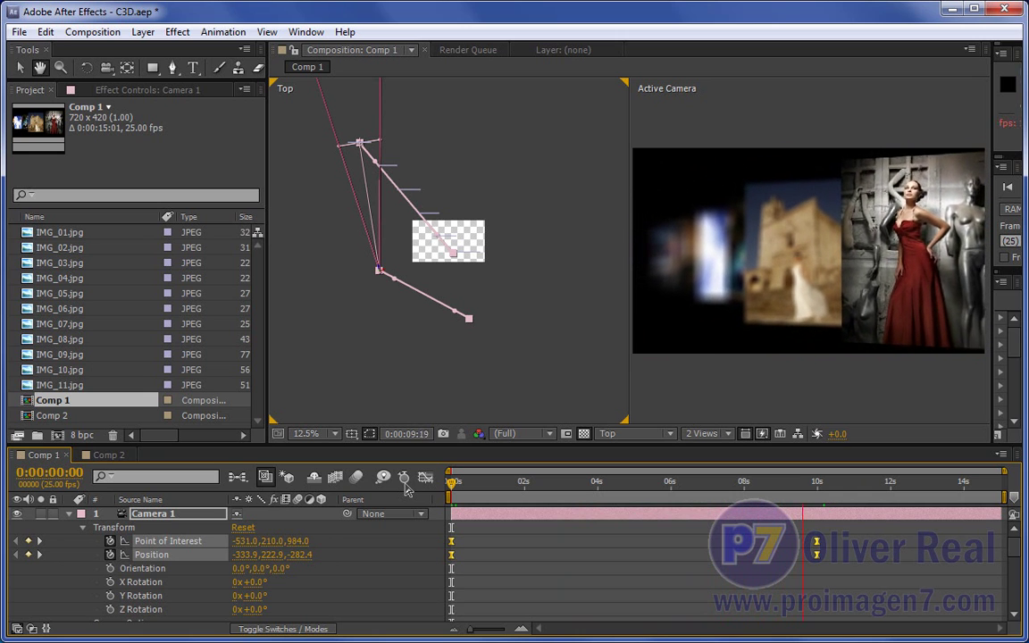
pyautogui.click(807, 487)
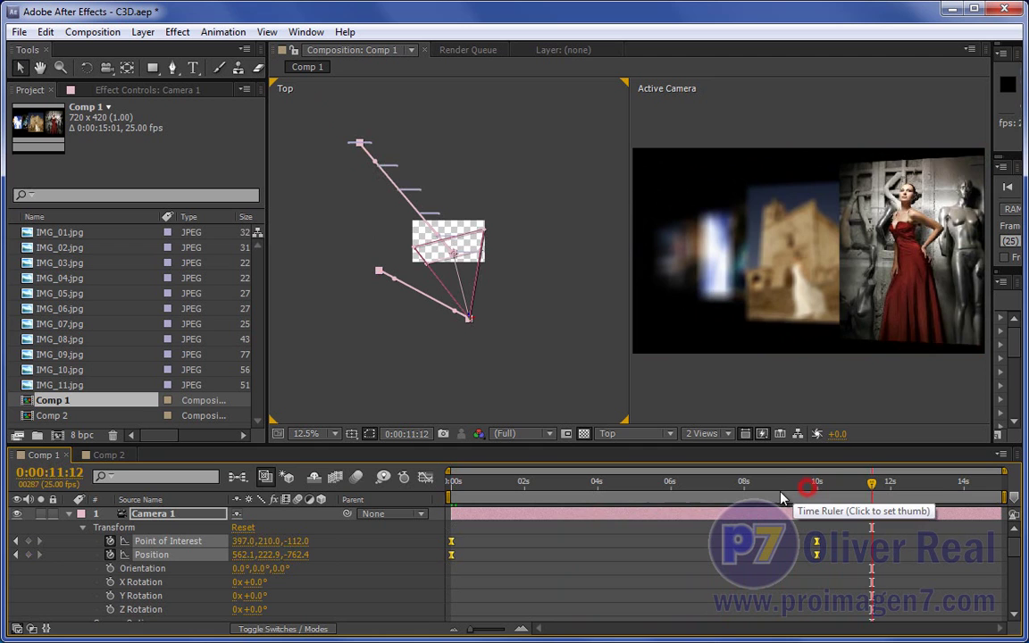
pyautogui.moveTo(802, 487); pyautogui.dragTo(782, 483)
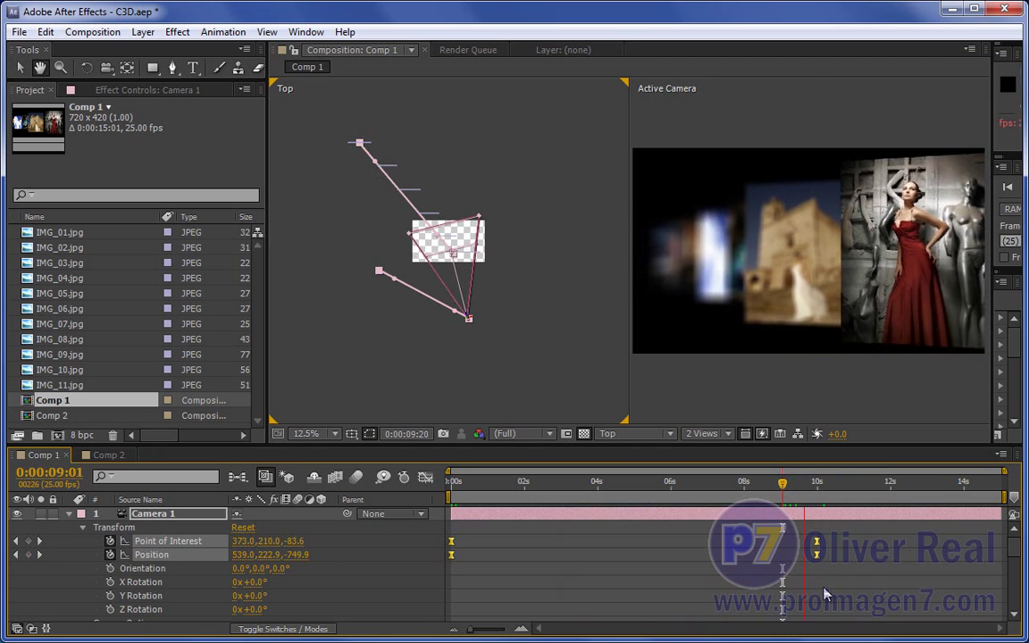
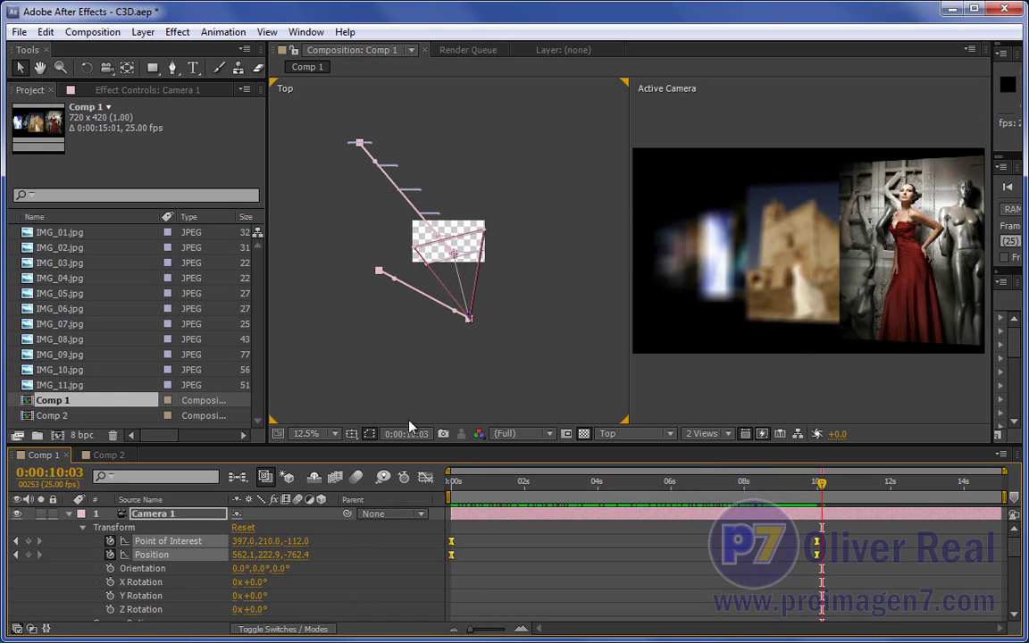
# Turn off depth of field on Comp 1's camera and preview the camera animation from the start
pyautogui.scroll(-3, 362, 585)
pyautogui.scroll(-3, 362, 586)
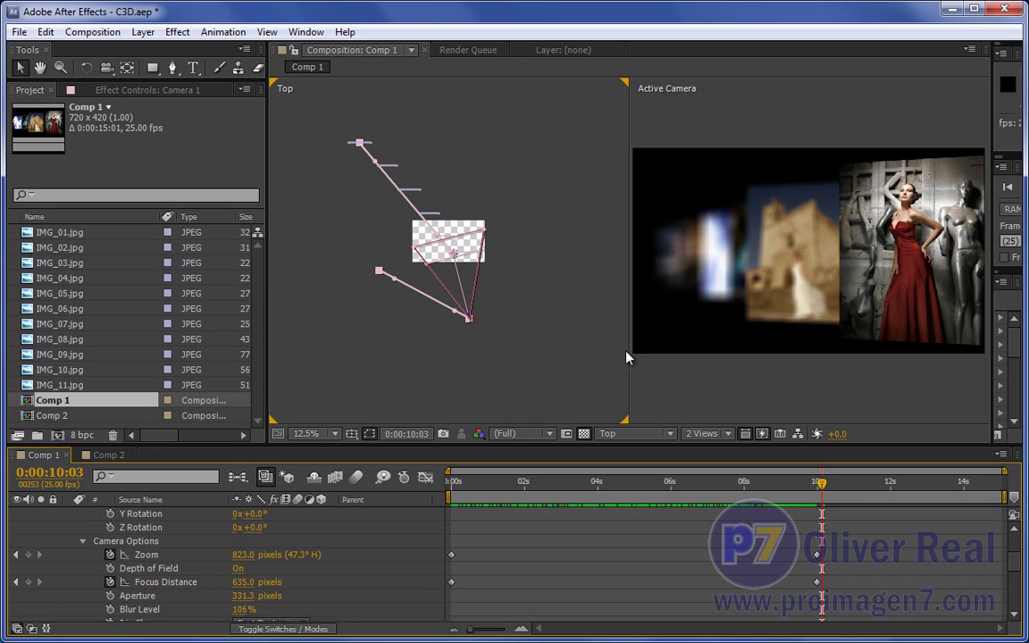
pyautogui.click(237, 569)
pyautogui.press('Home')
pyautogui.press('space')
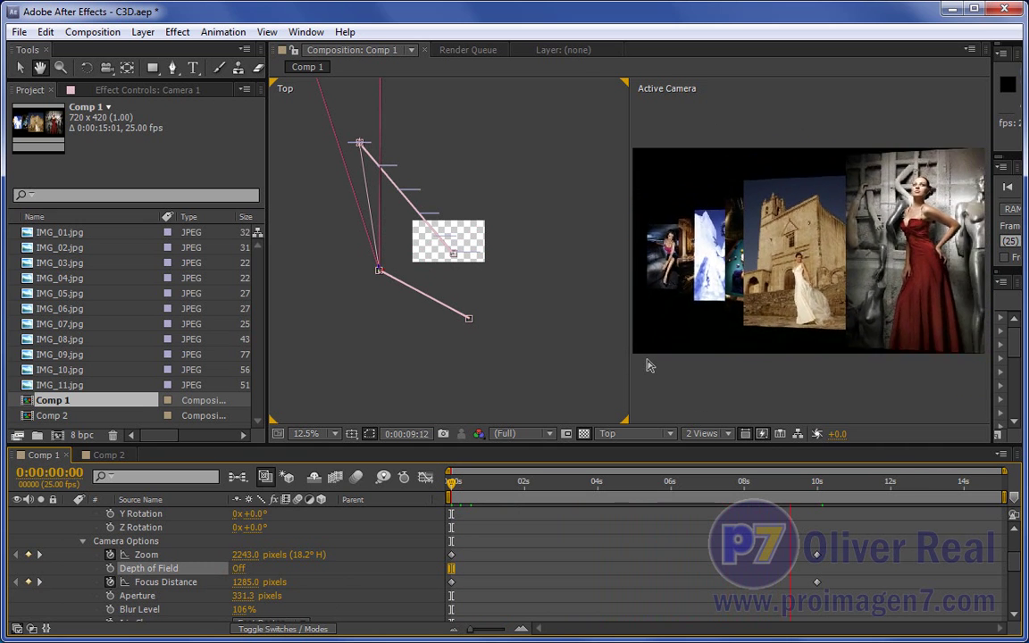
pyautogui.press('space')
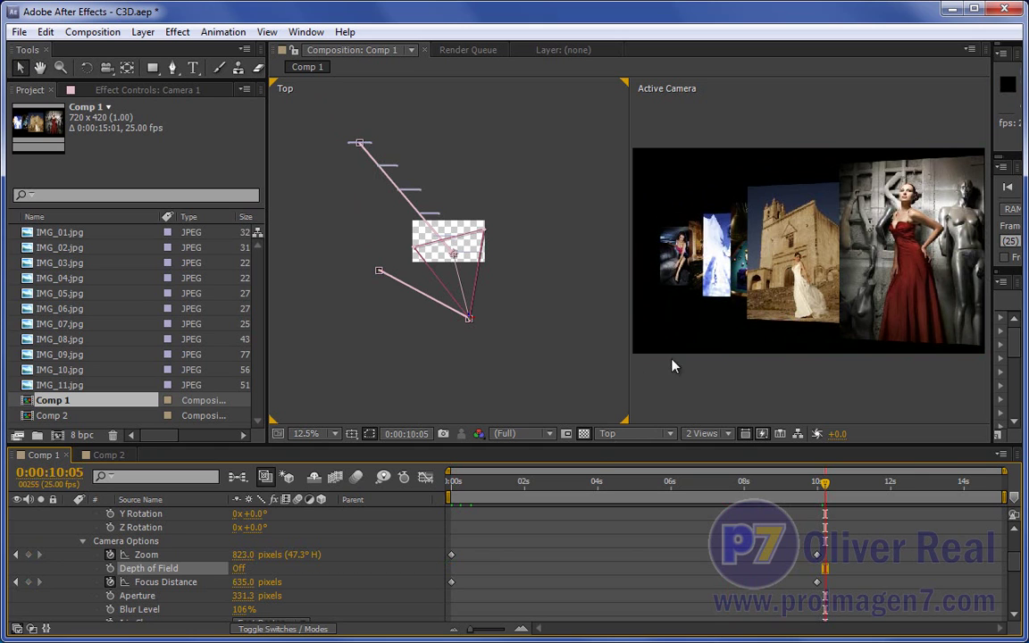
# Turn depth of field back on, scrub to check the focus change, and switch to Comp 2
pyautogui.click(239, 569)
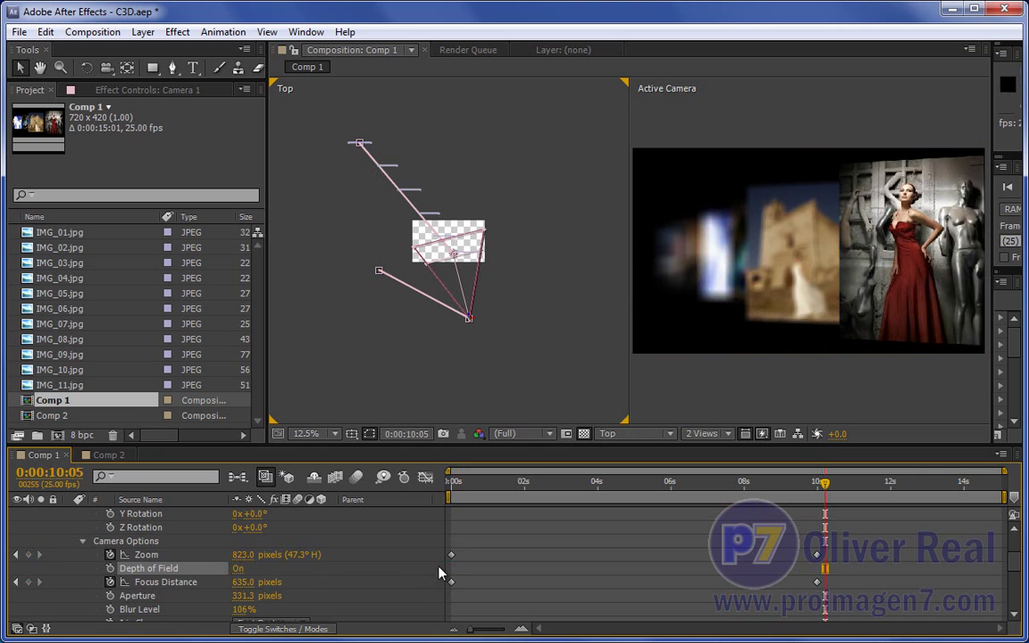
pyautogui.moveTo(468, 485); pyautogui.dragTo(826, 487)
pyautogui.click(107, 456)
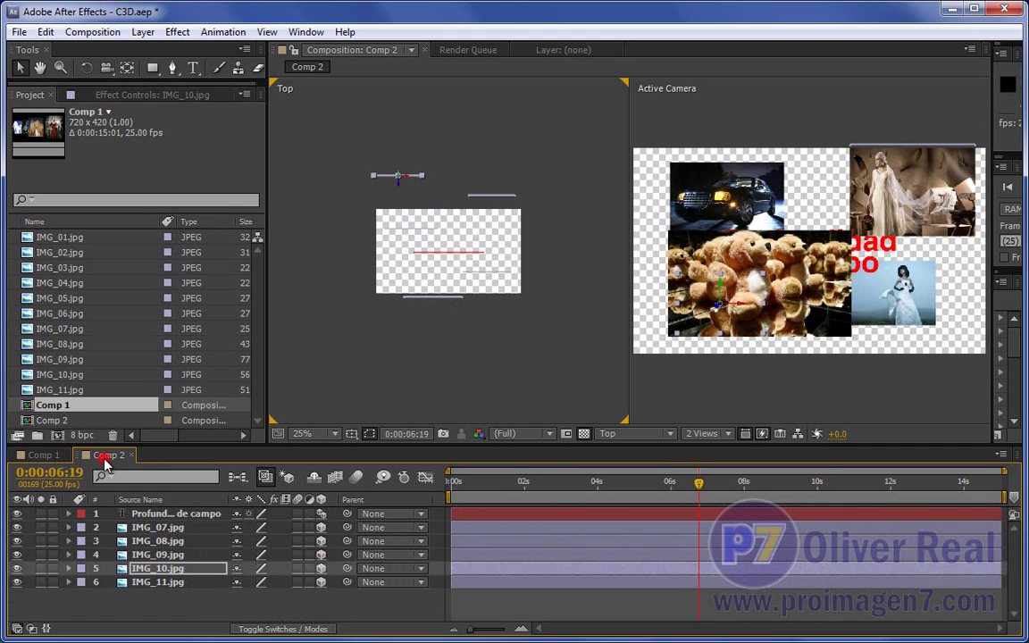
# Deselect IMG_10.jpg and add a new two-node 50mm camera named Camera 1 to Comp 2
pyautogui.click(189, 617)
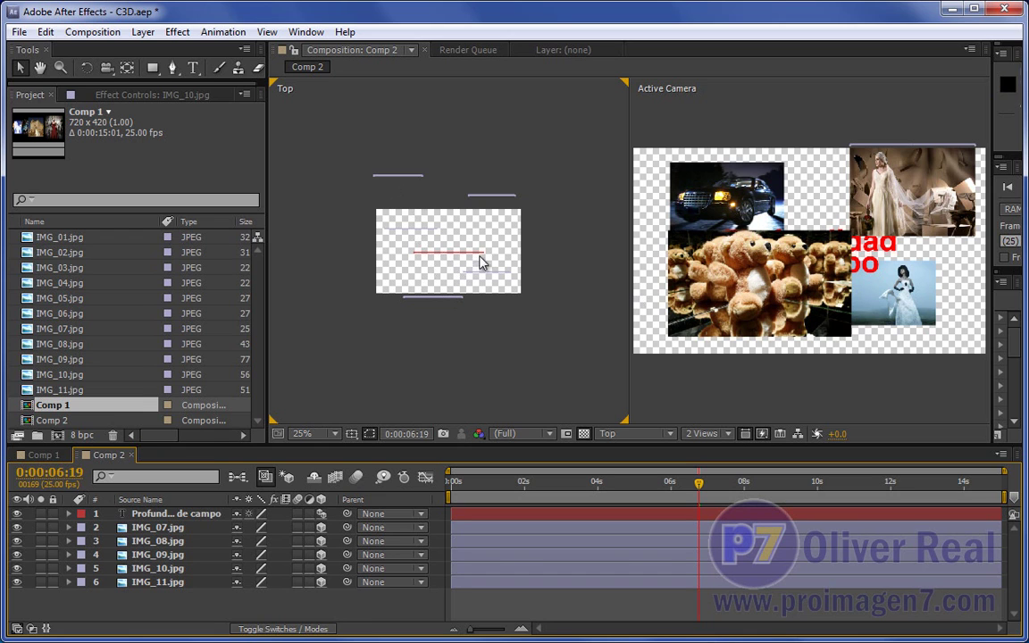
pyautogui.rightClick(351, 606)
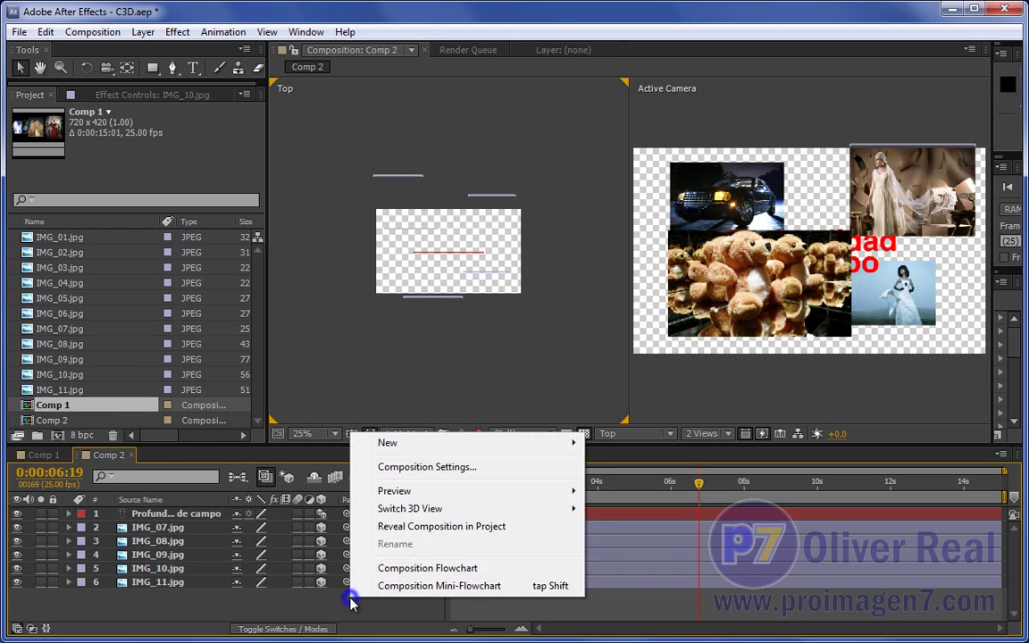
pyautogui.moveTo(515, 443)
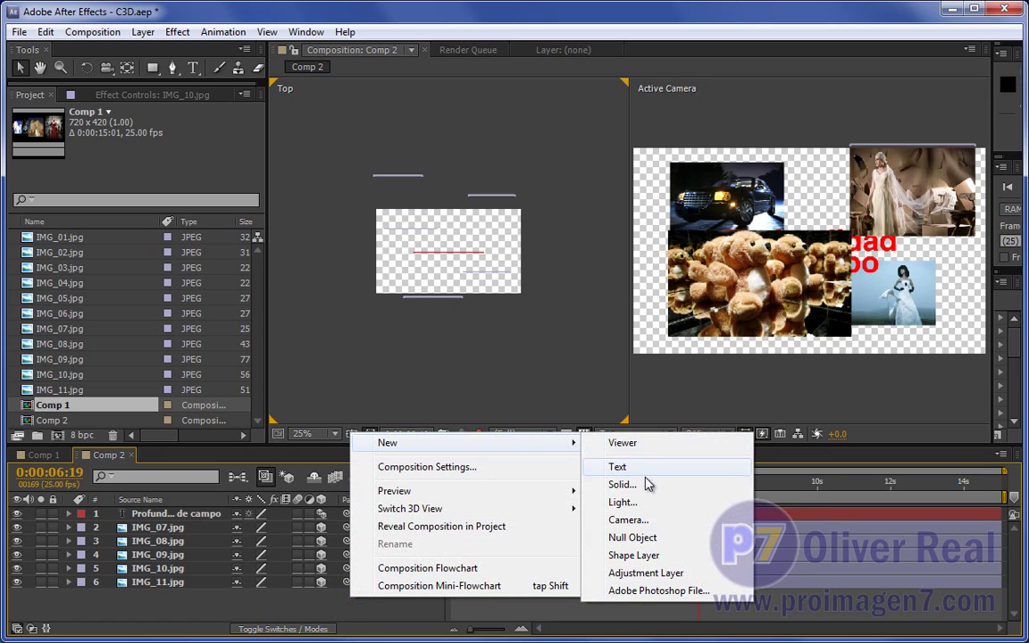
pyautogui.click(648, 519)
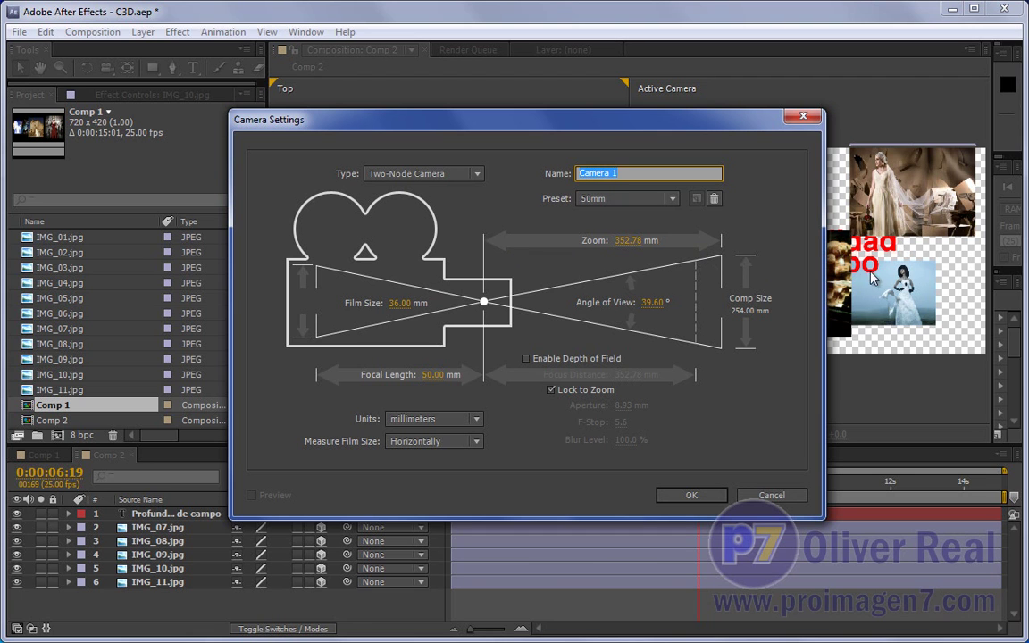
pyautogui.click(706, 496)
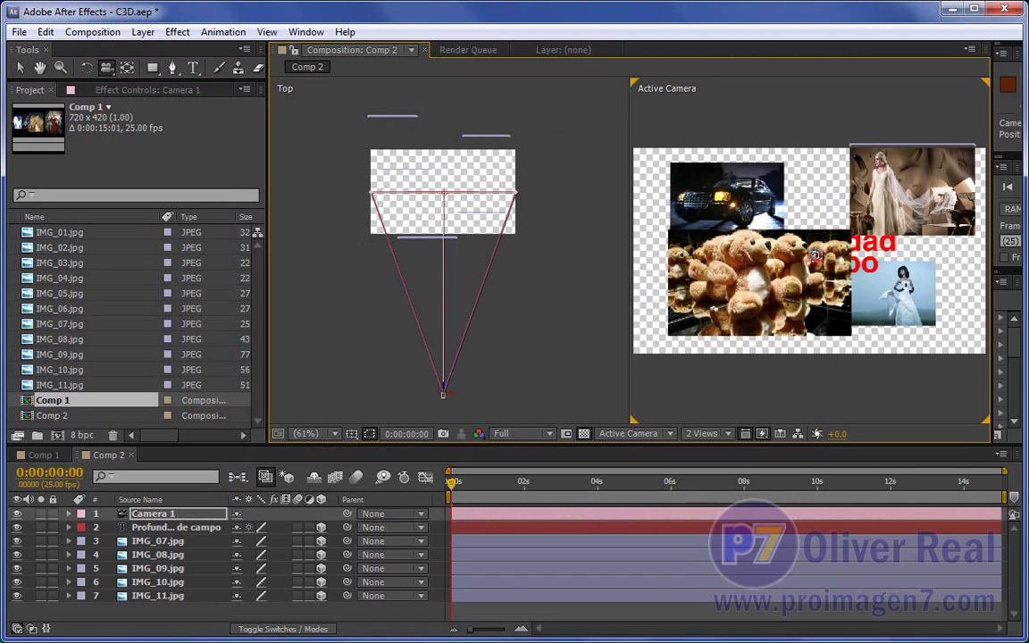
# Orbit and shift Camera 1 so the photos and Profundidad de campo title appear tilted
pyautogui.moveTo(792, 260)
pyautogui.mouseDown()
pyautogui.moveTo(694, 282)
pyautogui.moveTo(977, 290)
pyautogui.moveTo(768, 207)
pyautogui.moveTo(793, 319)
pyautogui.mouseUp()
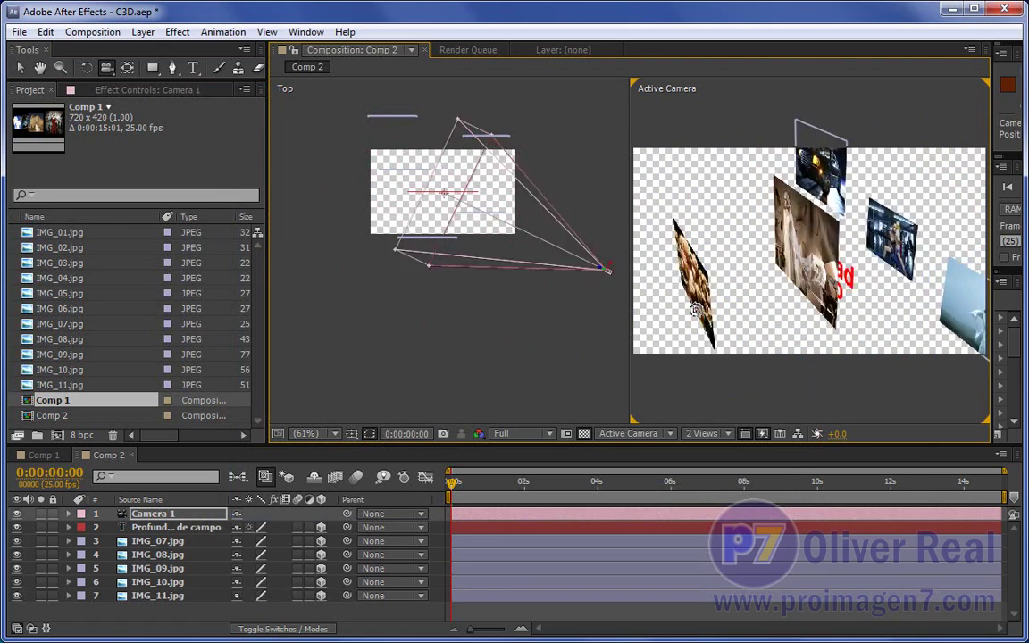
pyautogui.moveTo(793, 319); pyautogui.dragTo(639, 299)
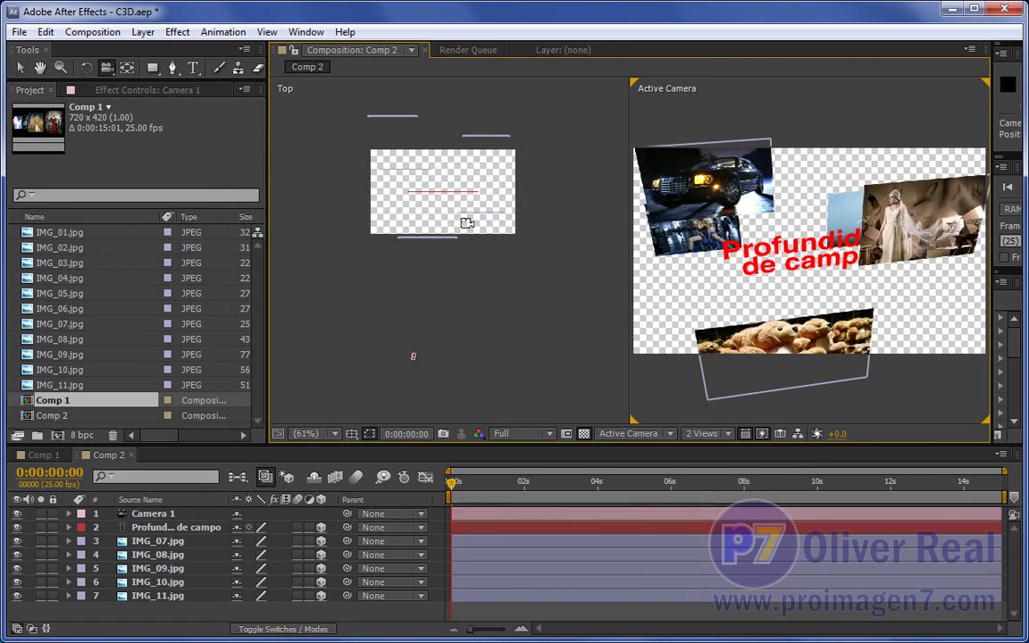
pyautogui.moveTo(412, 357); pyautogui.dragTo(526, 325)
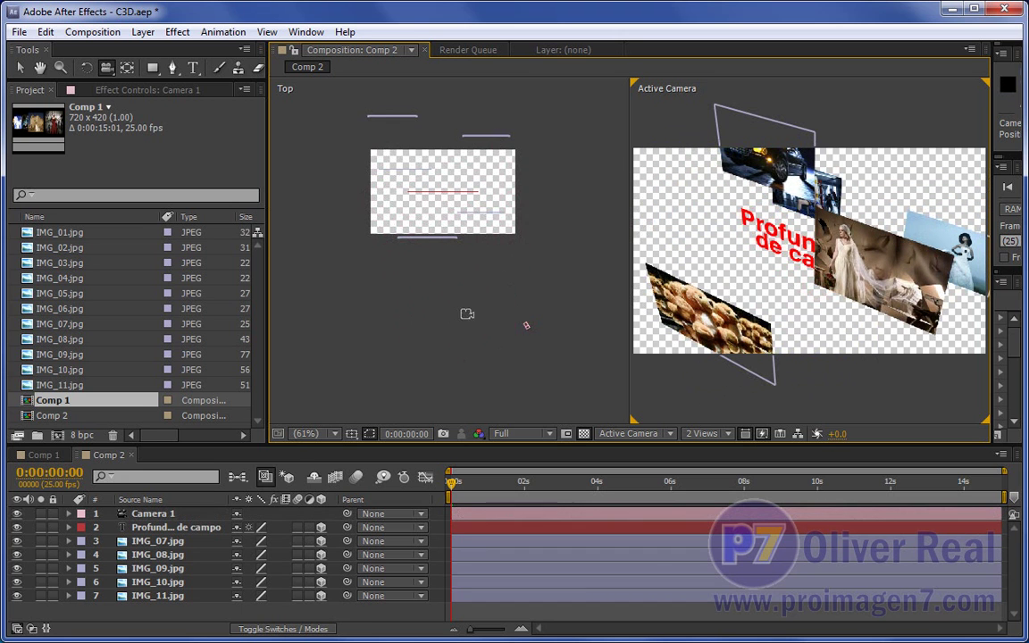
pyautogui.click(153, 513)
pyautogui.moveTo(715, 286)
pyautogui.mouseDown()
pyautogui.moveTo(819, 275)
pyautogui.moveTo(816, 242)
pyautogui.moveTo(915, 260)
pyautogui.moveTo(902, 246)
pyautogui.mouseUp()
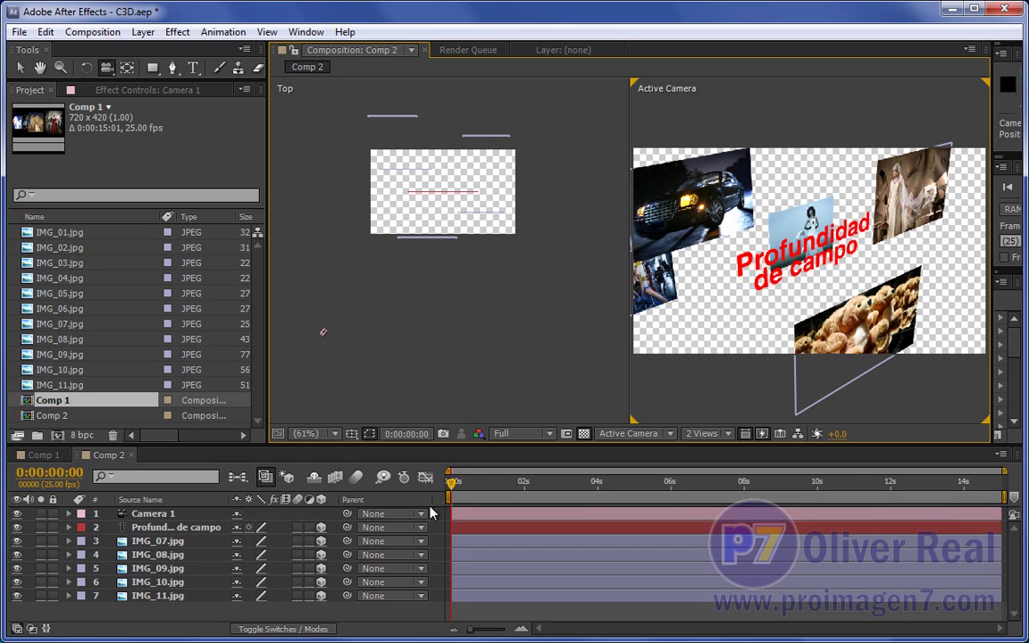
# Keyframe Camera 1's Position at 0s, then orbit it to a new position at 6s
pyautogui.click(153, 516)
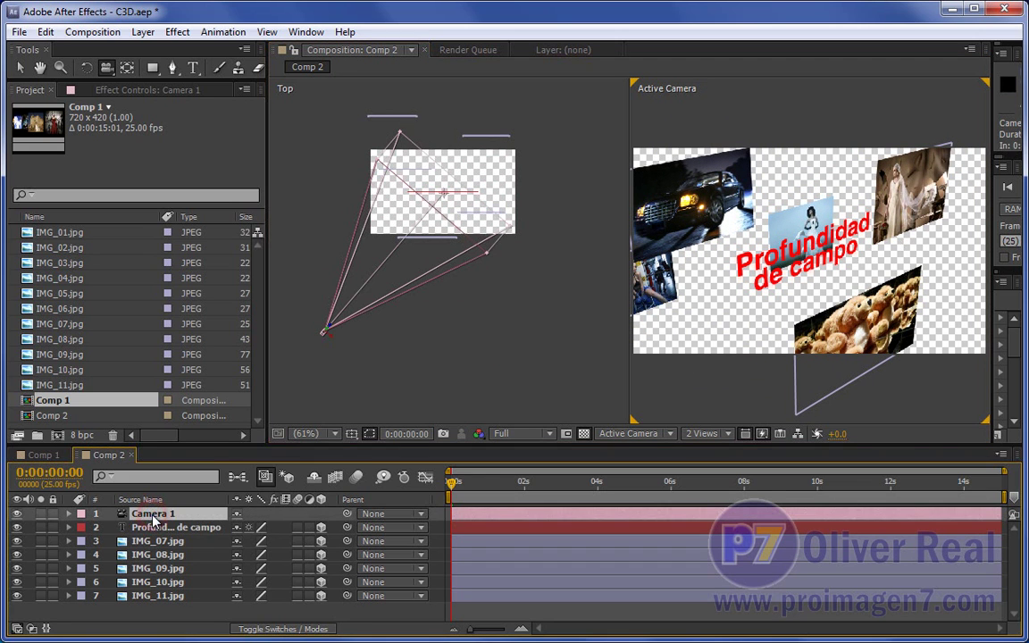
pyautogui.press('p')
pyautogui.click(110, 527)
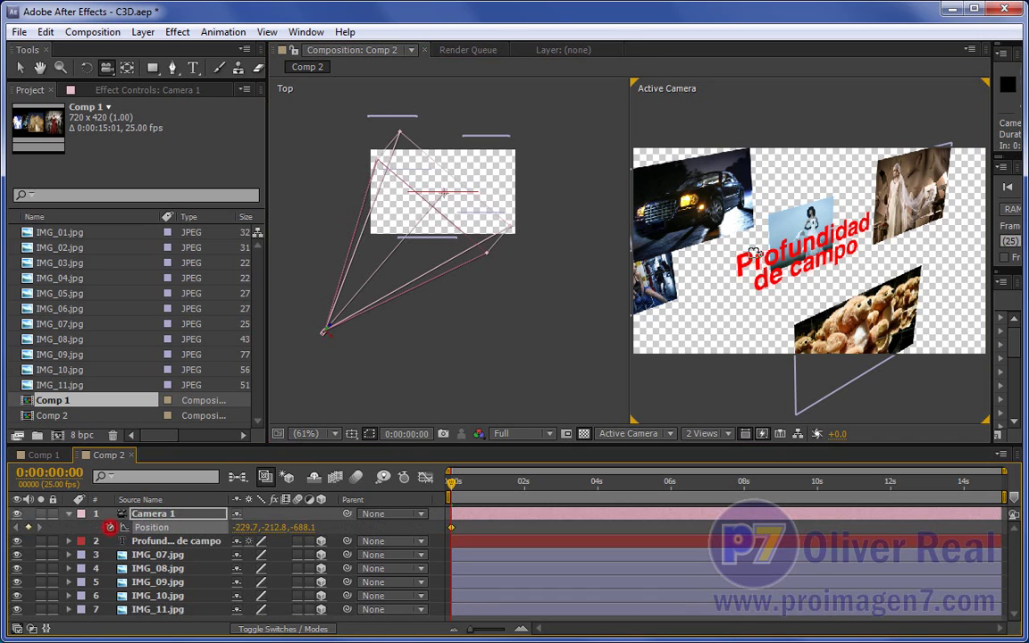
pyautogui.click(671, 483)
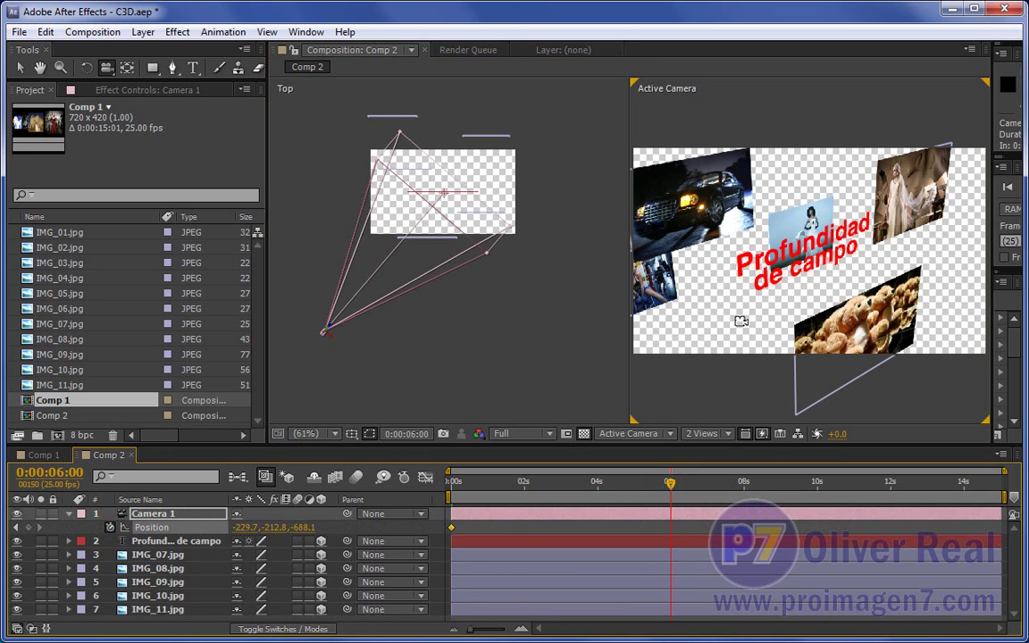
pyautogui.moveTo(723, 339); pyautogui.dragTo(659, 225)
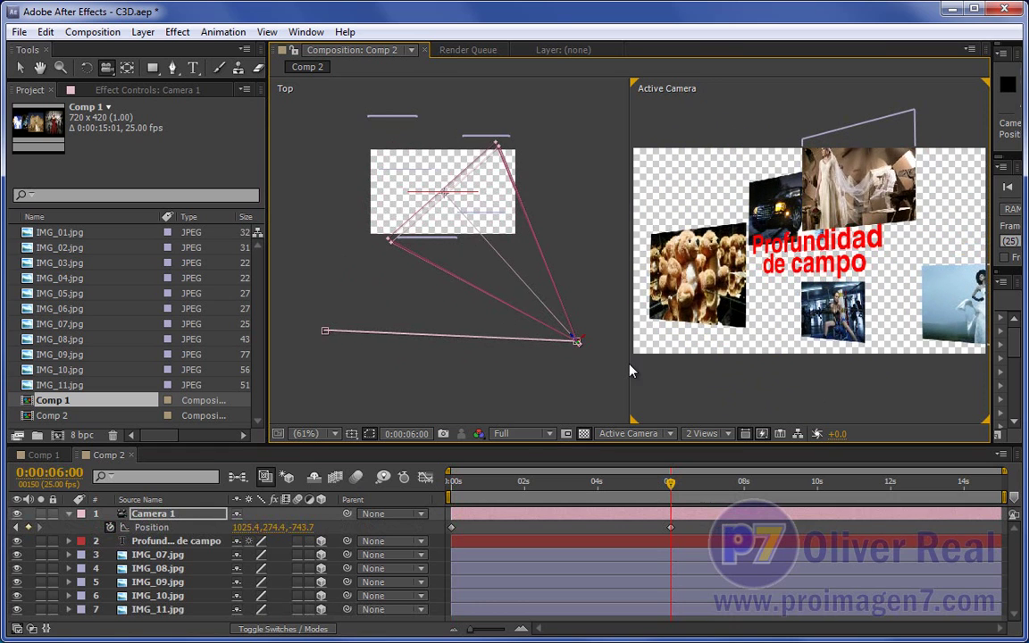
# Scrub the timeline to preview the camera sweeping across the photos
pyautogui.moveTo(467, 484)
pyautogui.mouseDown()
pyautogui.moveTo(685, 488)
pyautogui.moveTo(548, 490)
pyautogui.mouseUp()
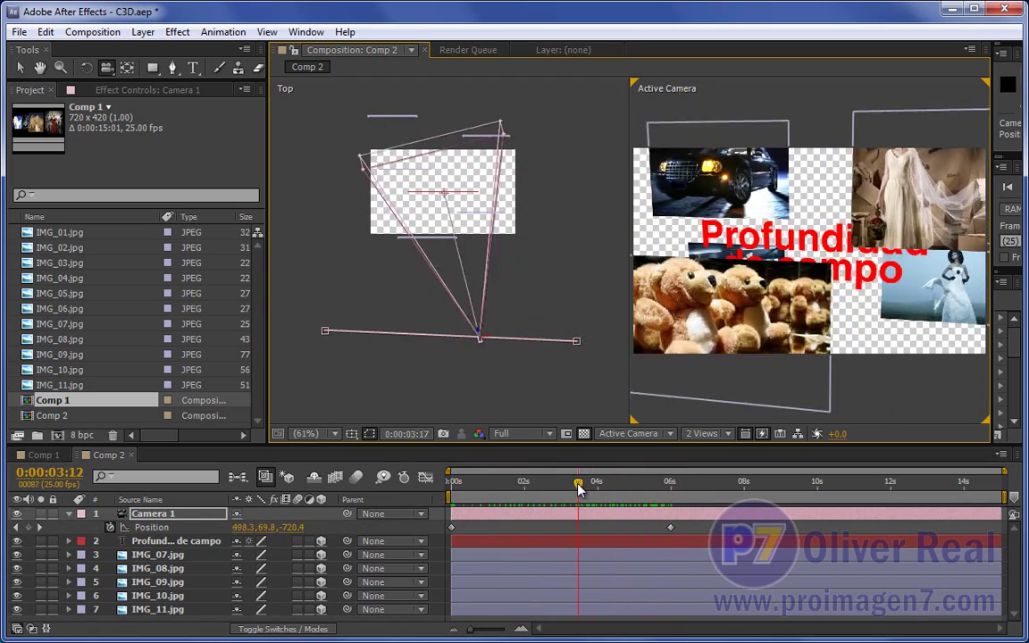
pyautogui.moveTo(547, 489); pyautogui.dragTo(449, 487)
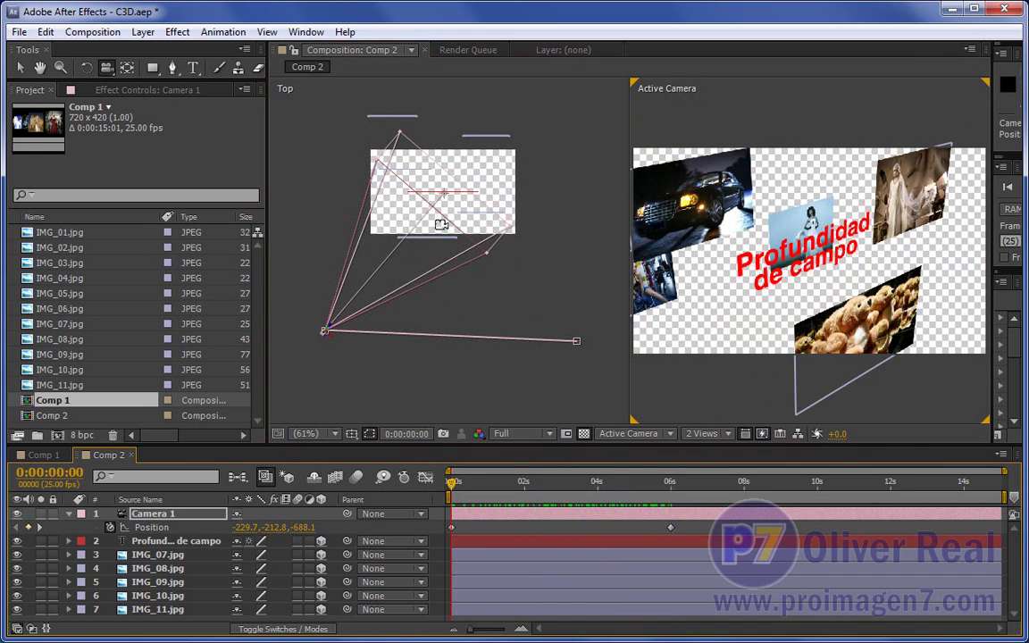
pyautogui.moveTo(453, 485)
pyautogui.mouseDown()
pyautogui.moveTo(576, 496)
pyautogui.moveTo(588, 510)
pyautogui.moveTo(547, 511)
pyautogui.moveTo(570, 512)
pyautogui.mouseUp()
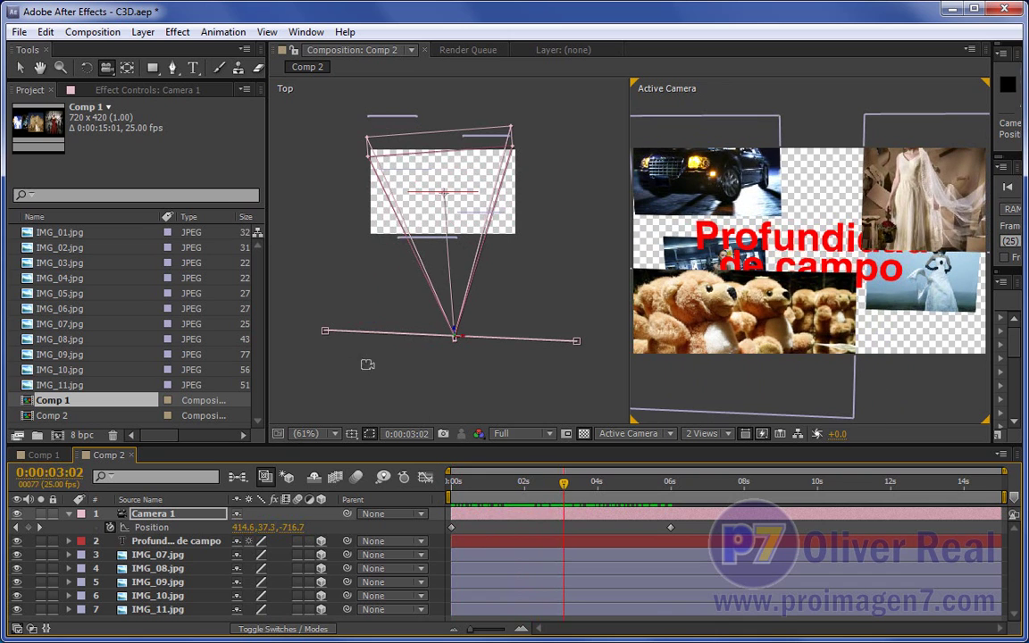
pyautogui.click(20, 68)
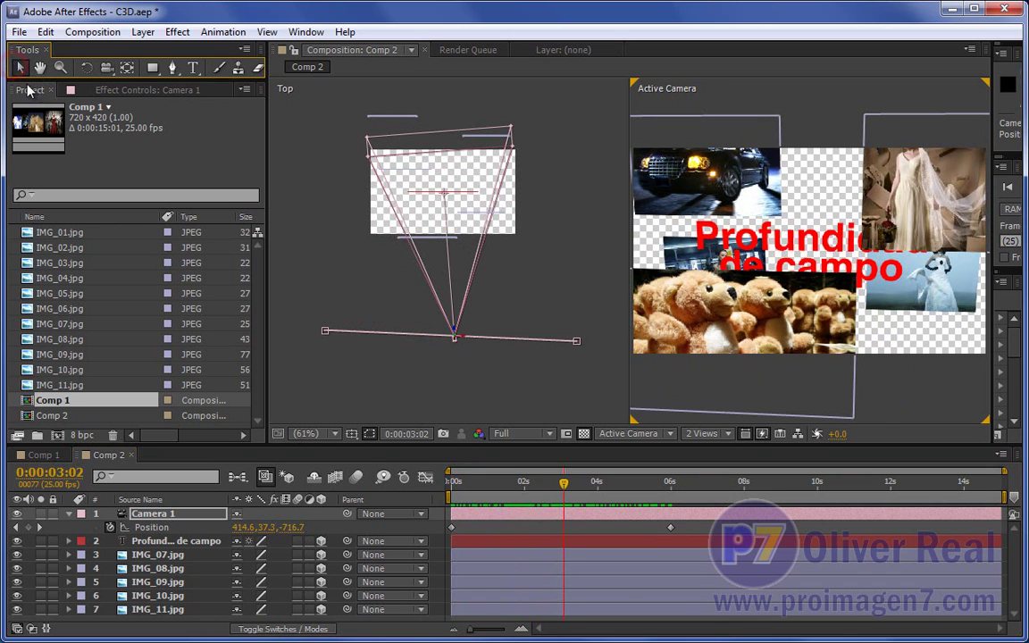
pyautogui.click(326, 331)
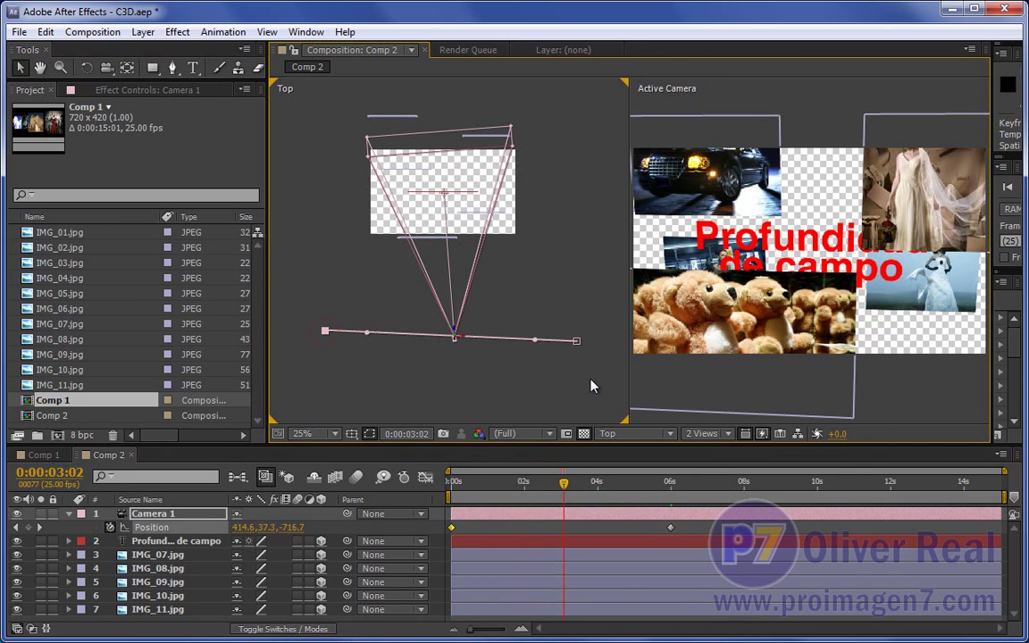
pyautogui.moveTo(368, 337); pyautogui.dragTo(367, 344)
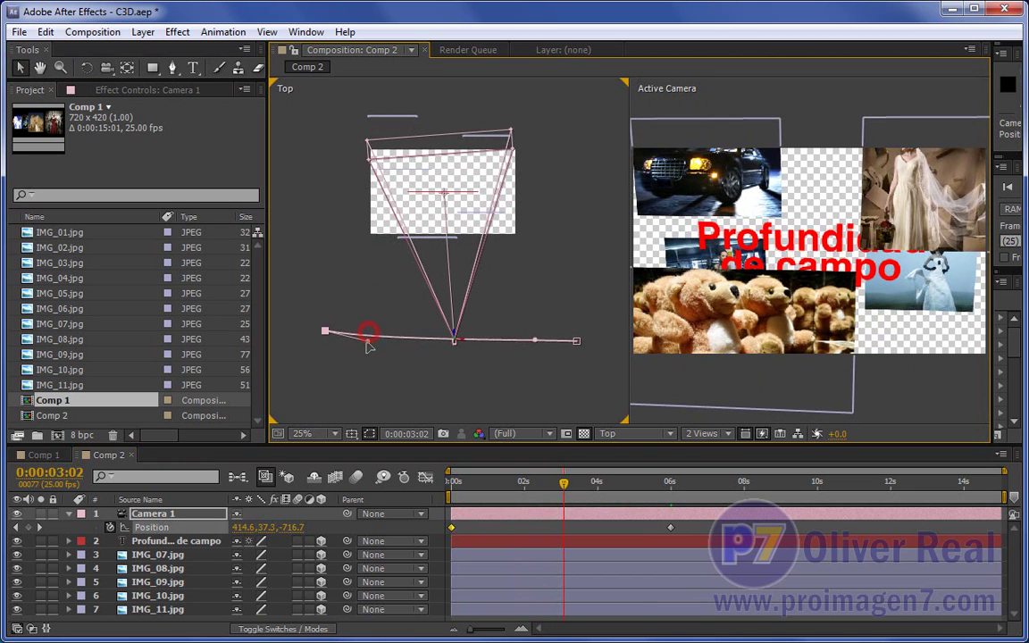
pyautogui.moveTo(534, 342); pyautogui.dragTo(527, 356)
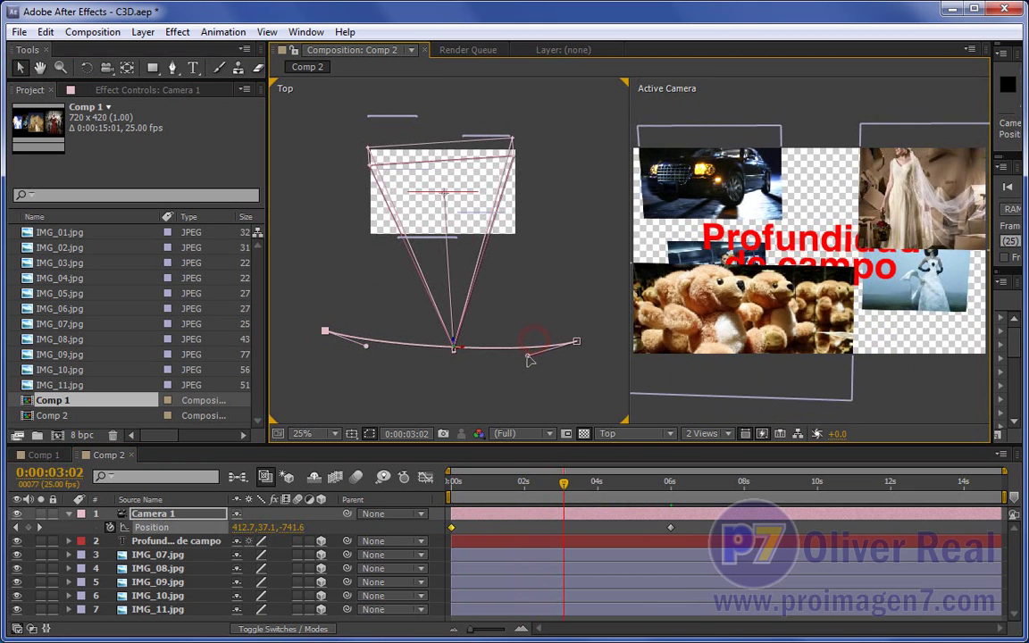
pyautogui.moveTo(366, 346); pyautogui.dragTo(363, 357)
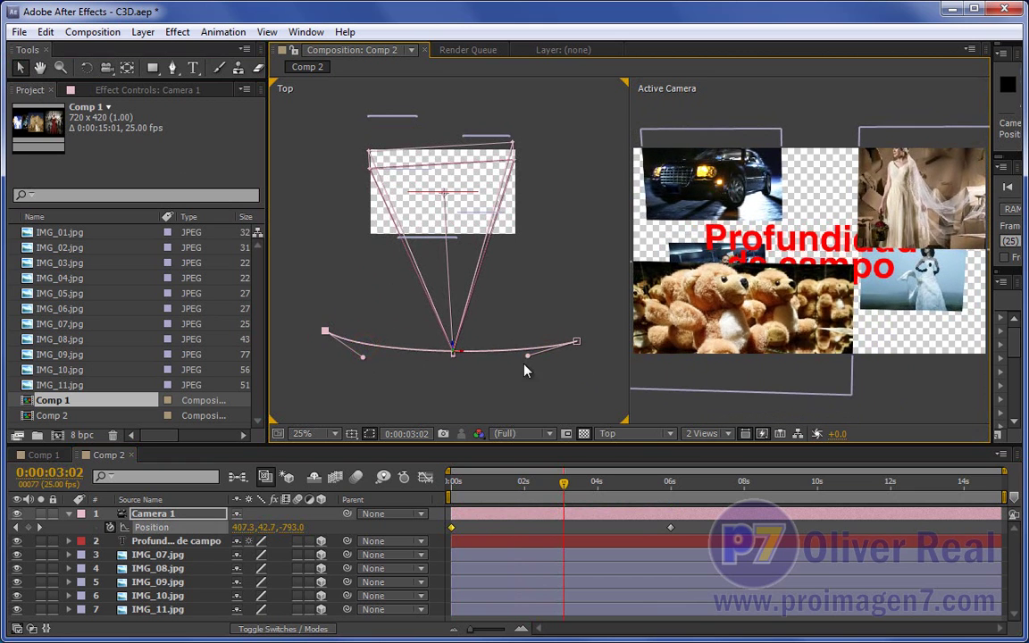
pyautogui.moveTo(527, 356); pyautogui.dragTo(522, 364)
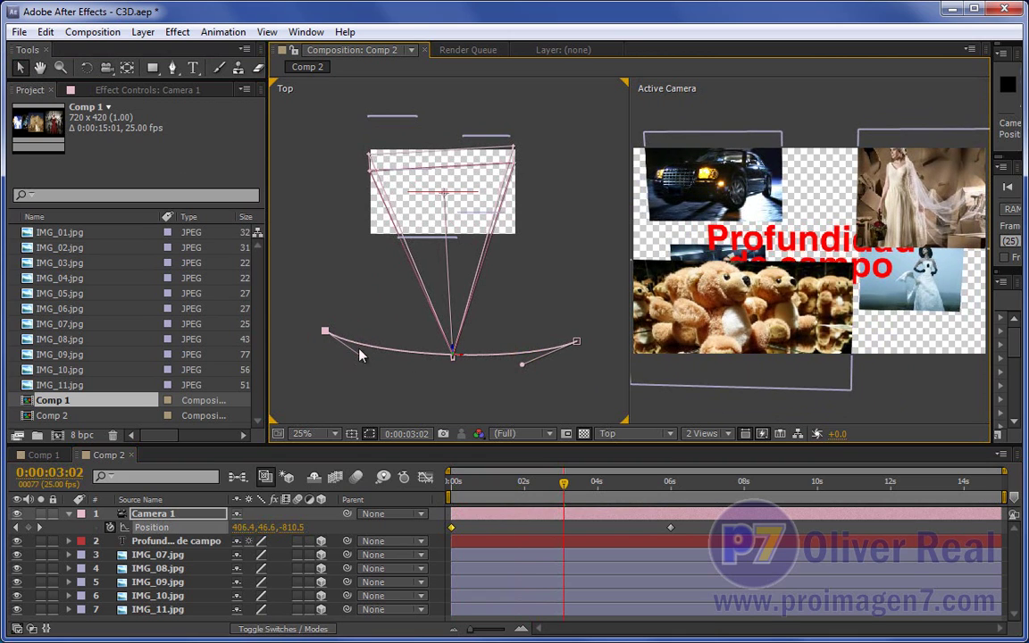
pyautogui.moveTo(454, 483); pyautogui.dragTo(667, 498)
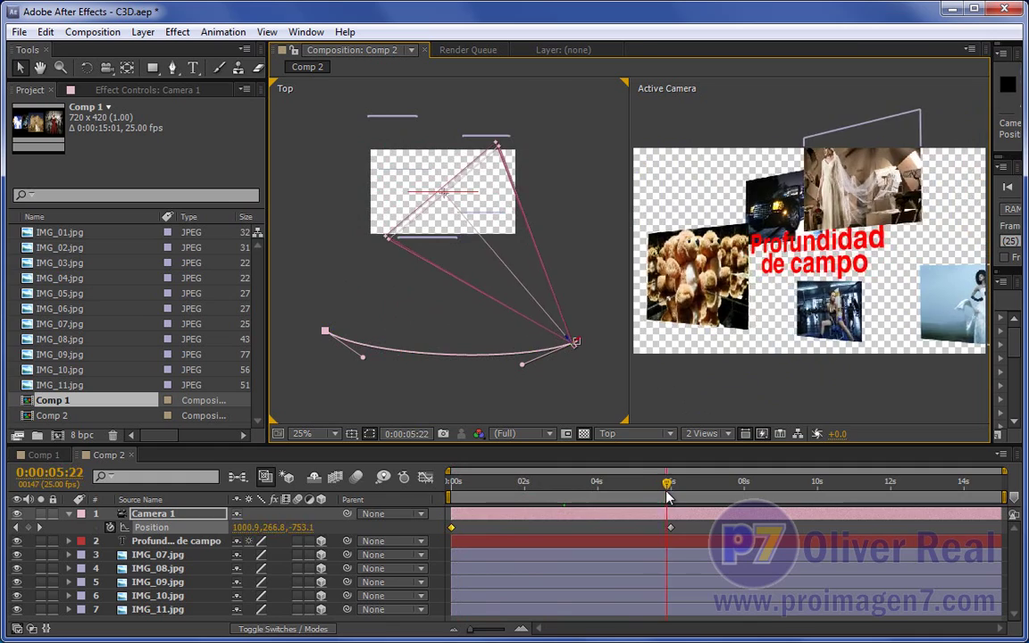
pyautogui.moveTo(668, 497)
pyautogui.mouseDown()
pyautogui.moveTo(478, 498)
pyautogui.moveTo(564, 502)
pyautogui.mouseUp()
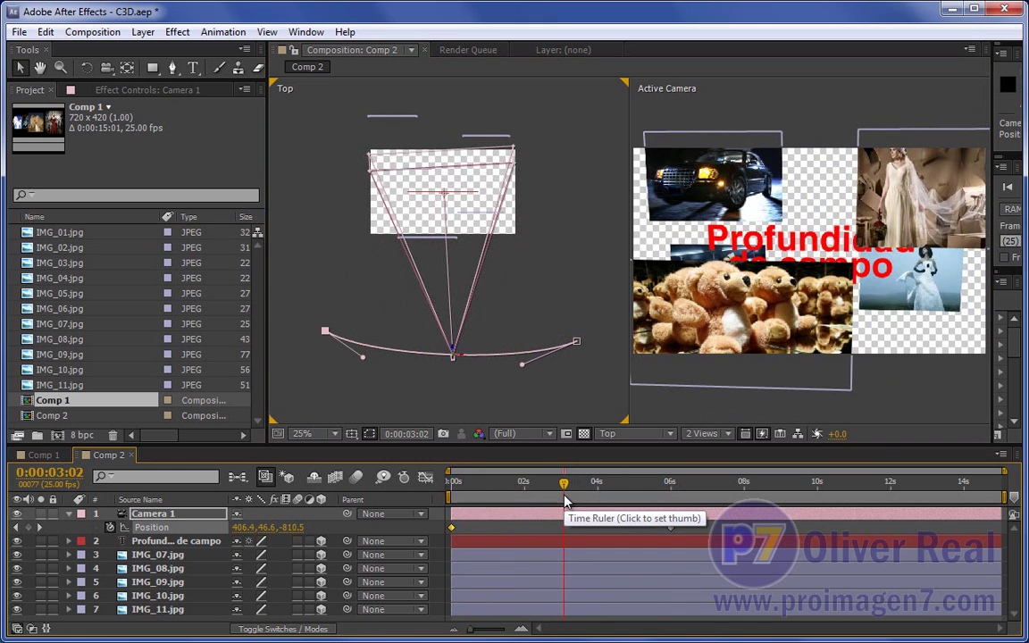
pyautogui.moveTo(564, 502); pyautogui.dragTo(413, 491)
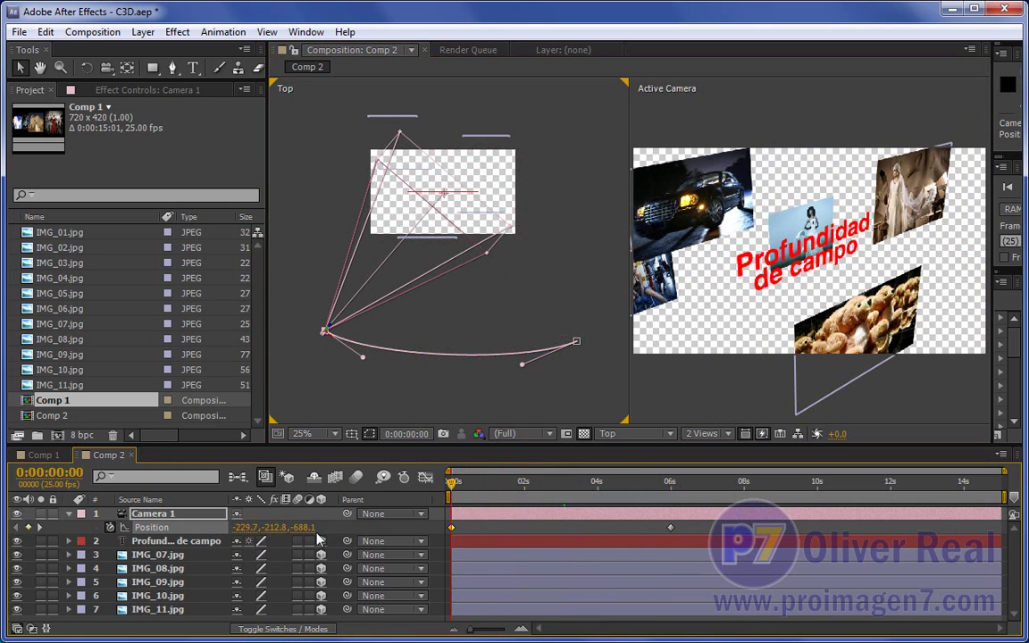
pyautogui.click(670, 487)
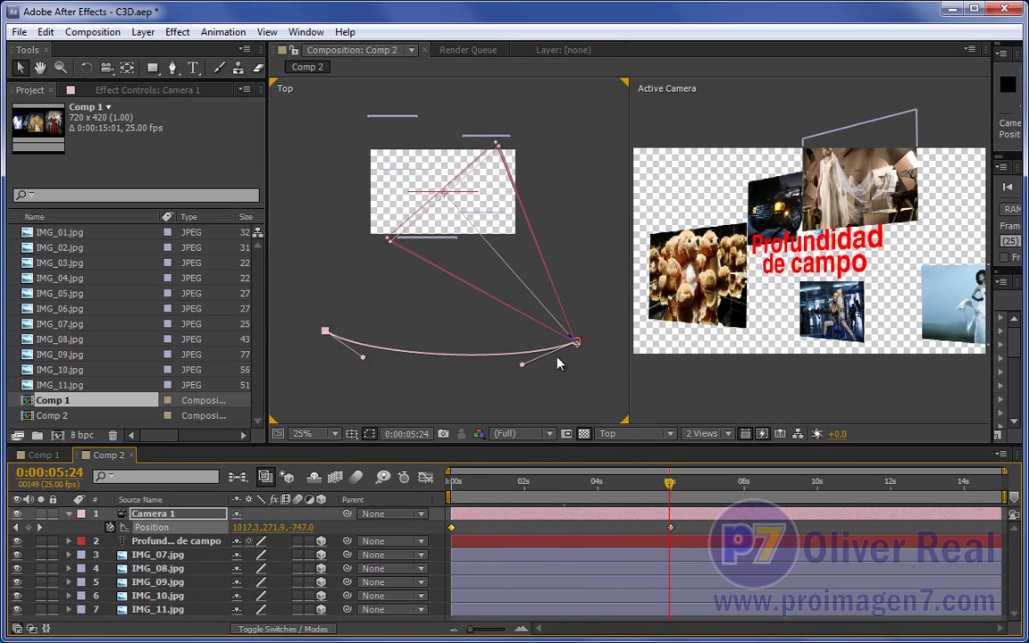
pyautogui.moveTo(571, 499)
pyautogui.mouseDown()
pyautogui.moveTo(607, 500)
pyautogui.moveTo(525, 501)
pyautogui.mouseUp()
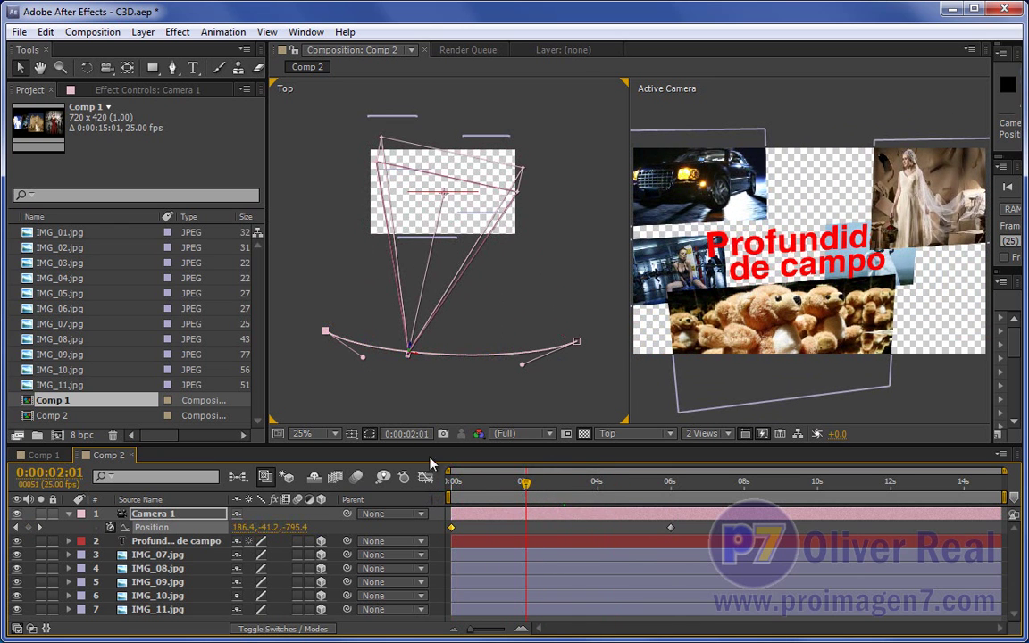
pyautogui.moveTo(475, 483)
pyautogui.mouseDown()
pyautogui.moveTo(427, 489)
pyautogui.moveTo(672, 505)
pyautogui.moveTo(471, 491)
pyautogui.mouseUp()
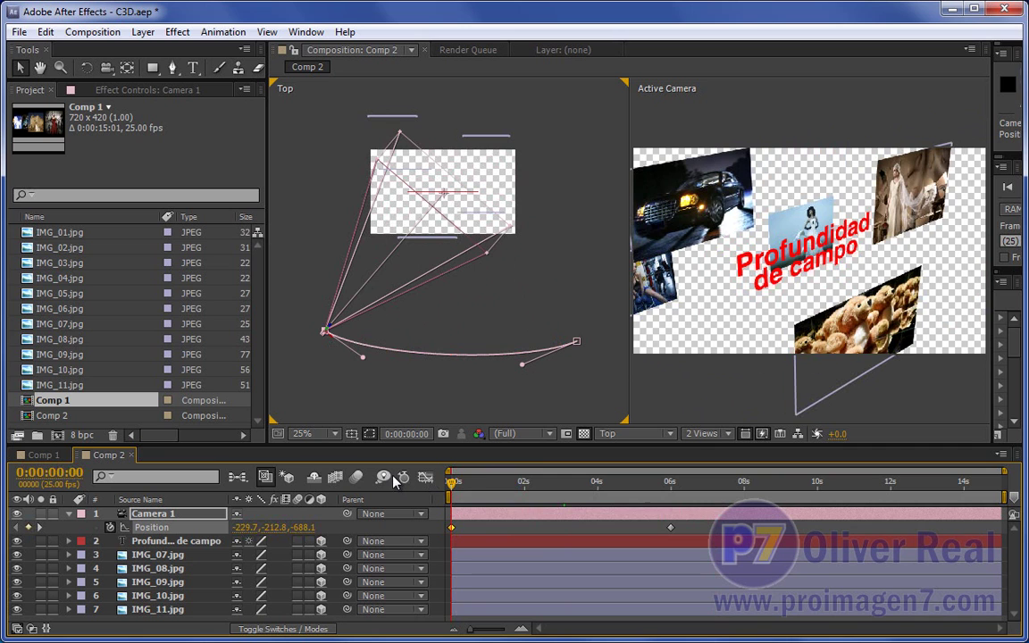
pyautogui.moveTo(471, 491)
pyautogui.mouseDown()
pyautogui.moveTo(598, 497)
pyautogui.moveTo(420, 497)
pyautogui.mouseUp()
pyautogui.moveTo(451, 485)
pyautogui.mouseDown()
pyautogui.moveTo(454, 503)
pyautogui.moveTo(439, 506)
pyautogui.mouseUp()
# Enable Camera 1's depth of field with focus distance 1405, aperture 241.3 and blur level 117%
pyautogui.click(70, 515)
pyautogui.click(69, 515)
pyautogui.scroll(-3, 75, 536)
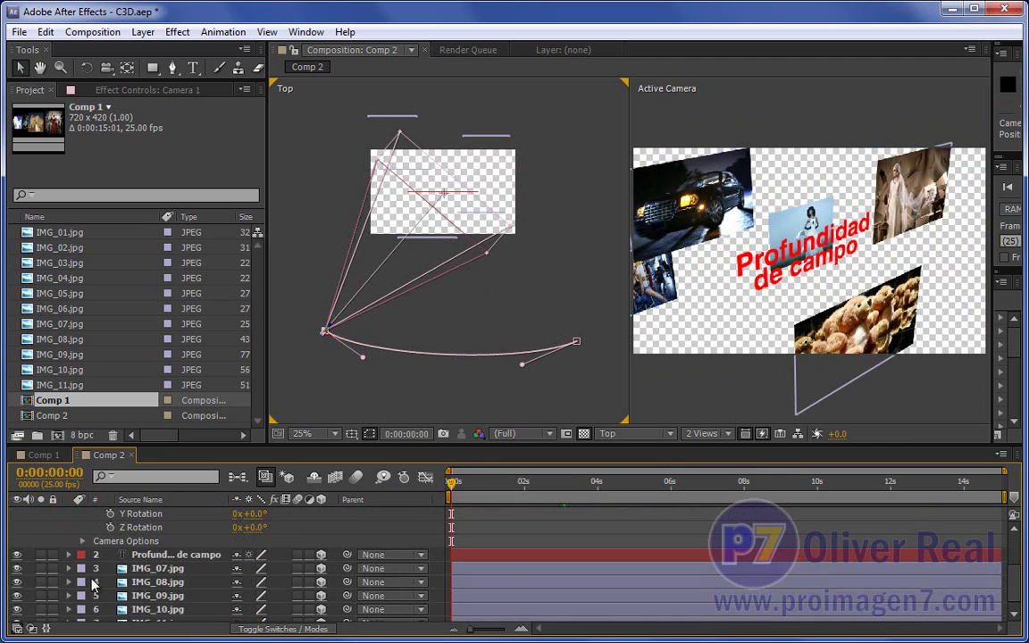
pyautogui.click(82, 542)
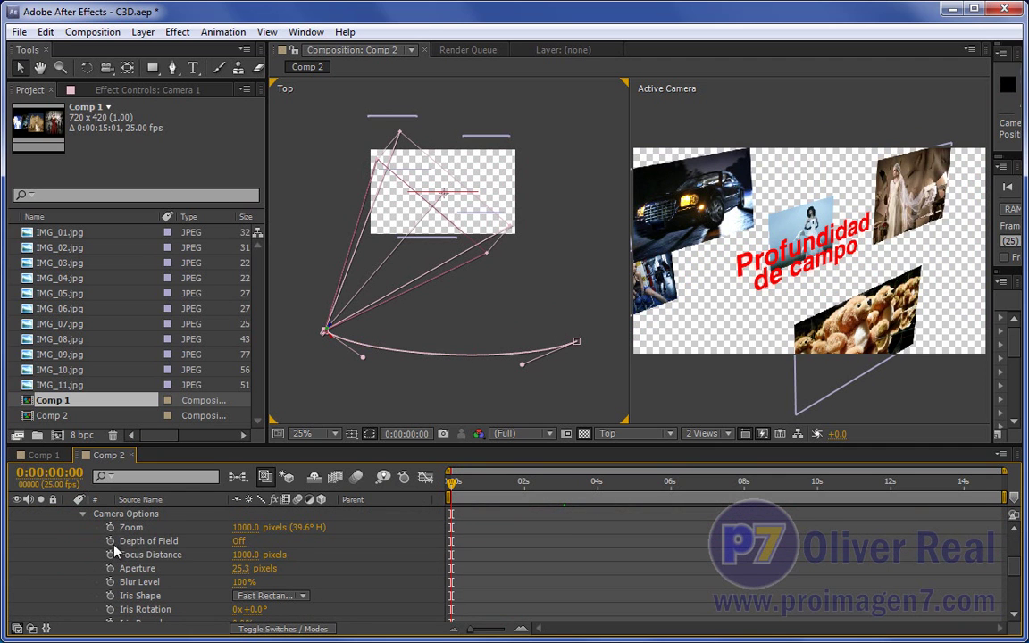
pyautogui.click(238, 541)
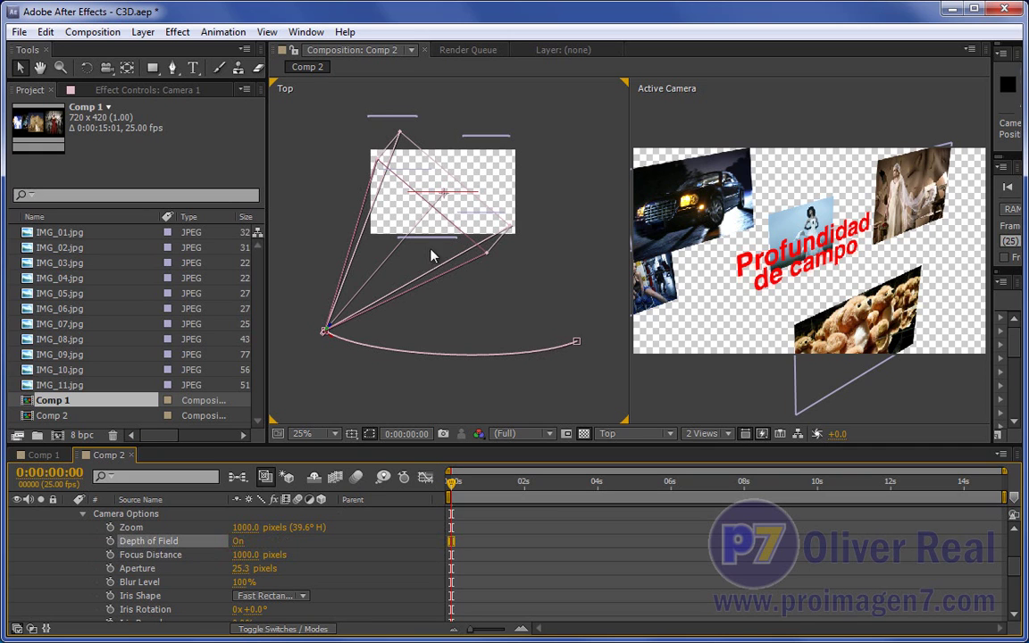
pyautogui.moveTo(245, 555)
pyautogui.mouseDown()
pyautogui.moveTo(278, 556)
pyautogui.moveTo(136, 570)
pyautogui.moveTo(531, 525)
pyautogui.mouseUp()
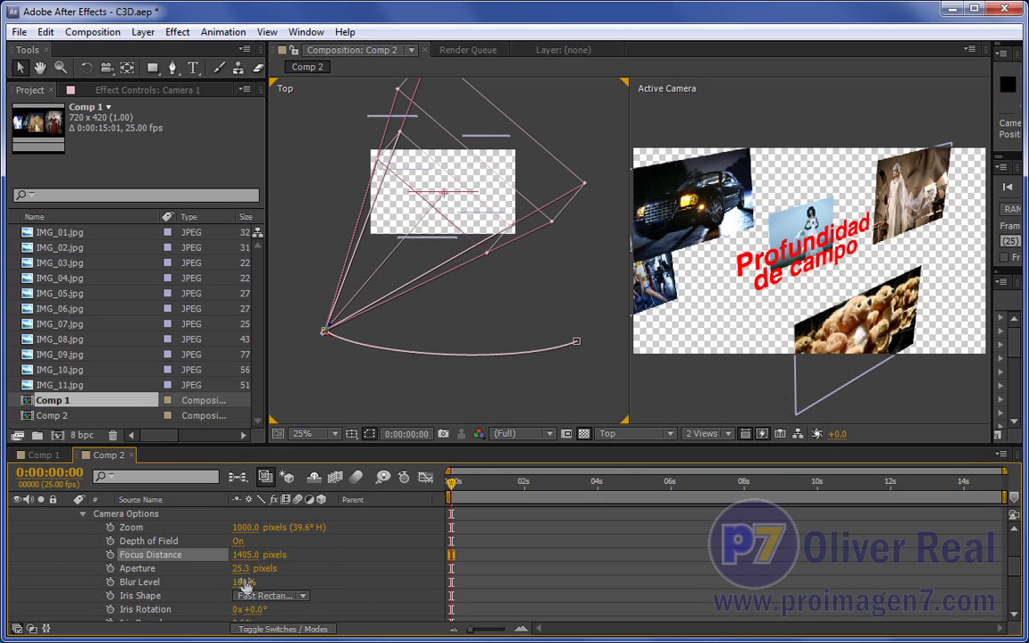
pyautogui.moveTo(239, 569); pyautogui.dragTo(411, 587)
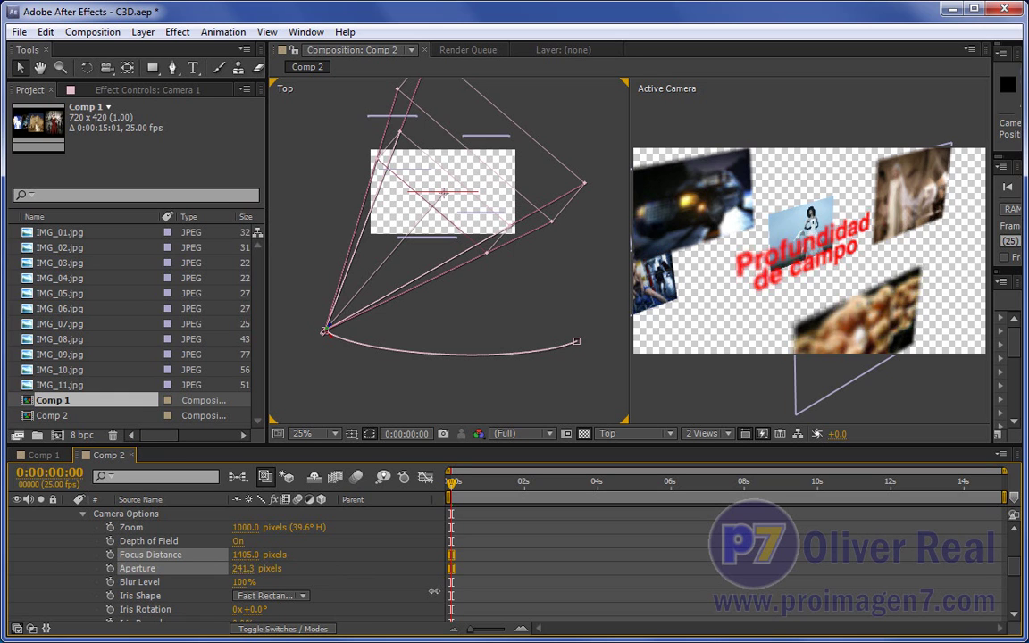
pyautogui.moveTo(434, 591); pyautogui.dragTo(434, 592)
pyautogui.moveTo(239, 582); pyautogui.dragTo(253, 583)
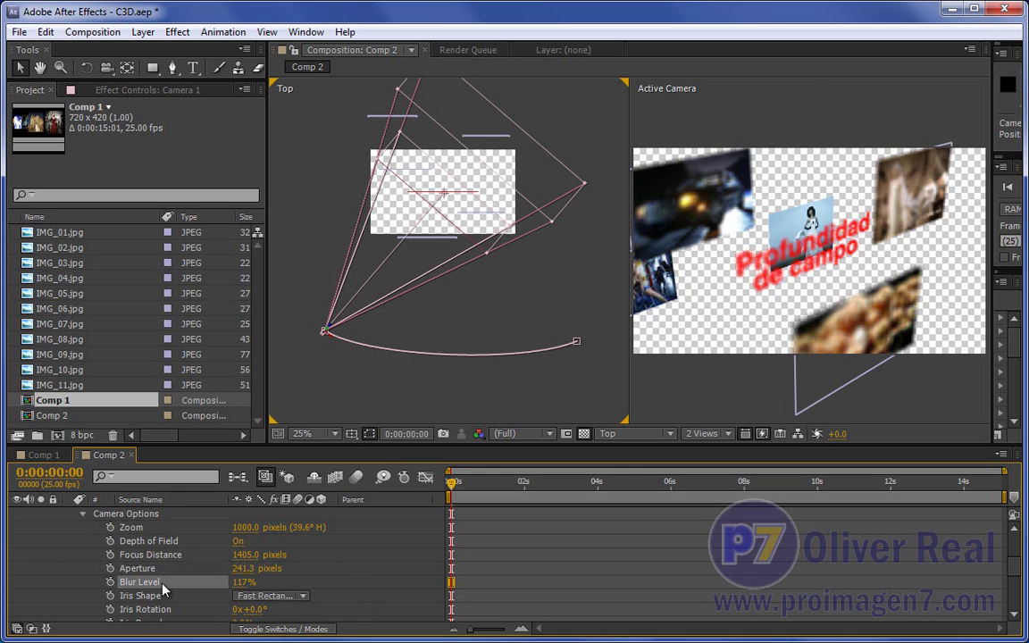
# Keyframe Focus Distance at 0s and pull it to 935 at 6s
pyautogui.click(110, 555)
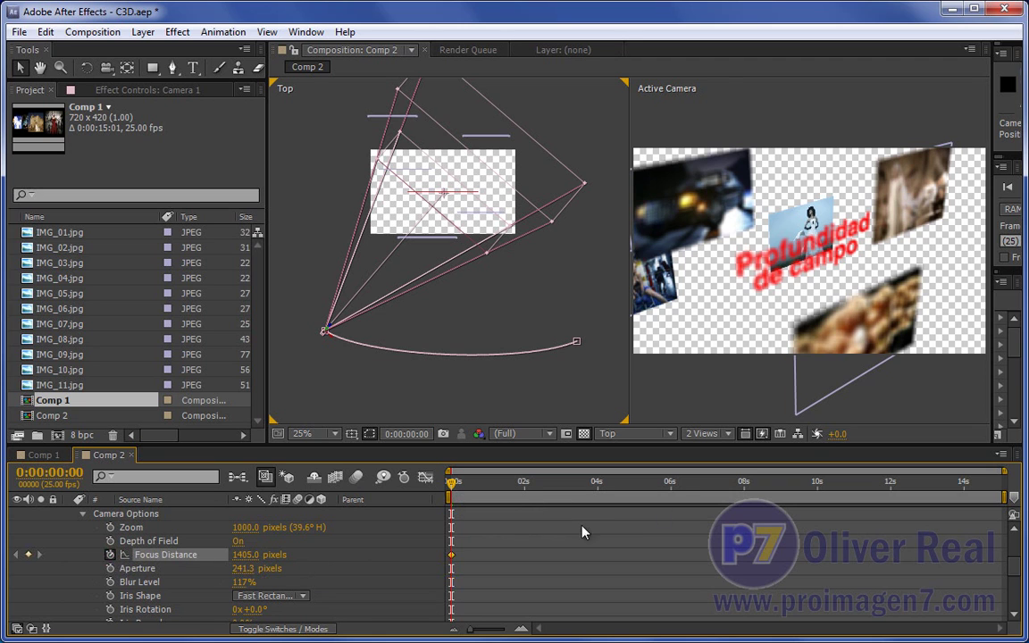
pyautogui.click(670, 485)
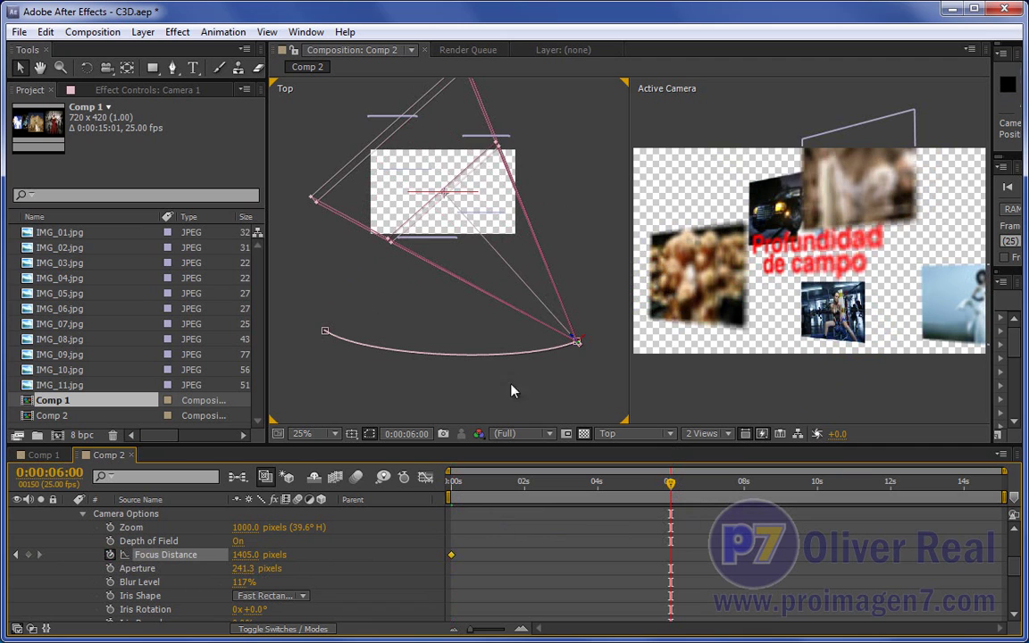
pyautogui.moveTo(243, 558)
pyautogui.mouseDown()
pyautogui.moveTo(88, 573)
pyautogui.moveTo(253, 570)
pyautogui.moveTo(226, 556)
pyautogui.mouseUp()
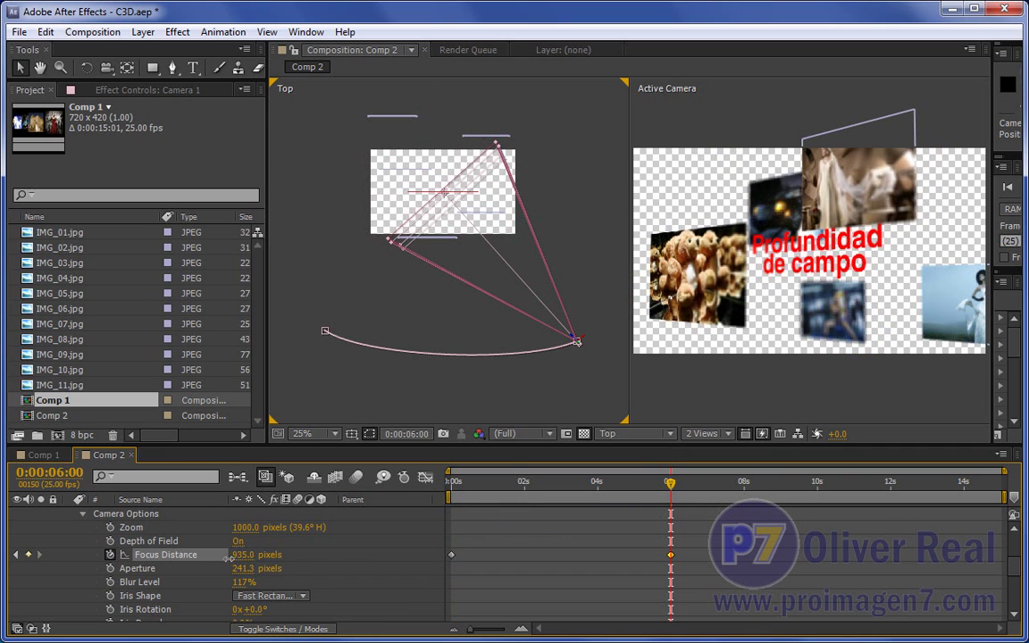
pyautogui.moveTo(226, 556); pyautogui.dragTo(232, 563)
# Raise Camera 1's aperture to 479.3 pixels
pyautogui.click(243, 570)
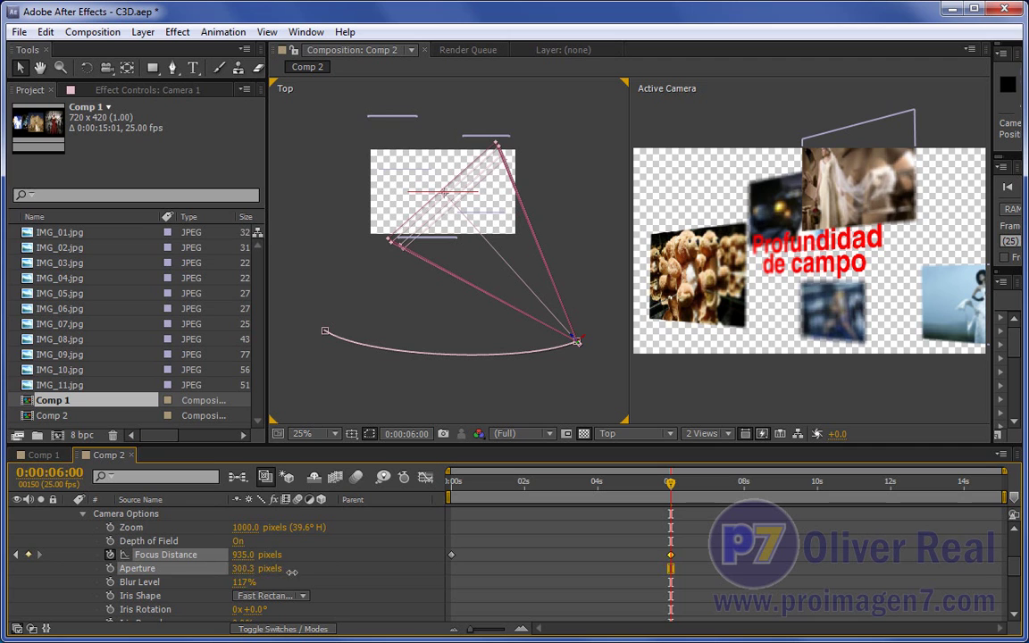
pyautogui.moveTo(304, 573); pyautogui.dragTo(320, 572)
pyautogui.moveTo(396, 574); pyautogui.dragTo(685, 575)
pyautogui.moveTo(610, 572); pyautogui.dragTo(441, 578)
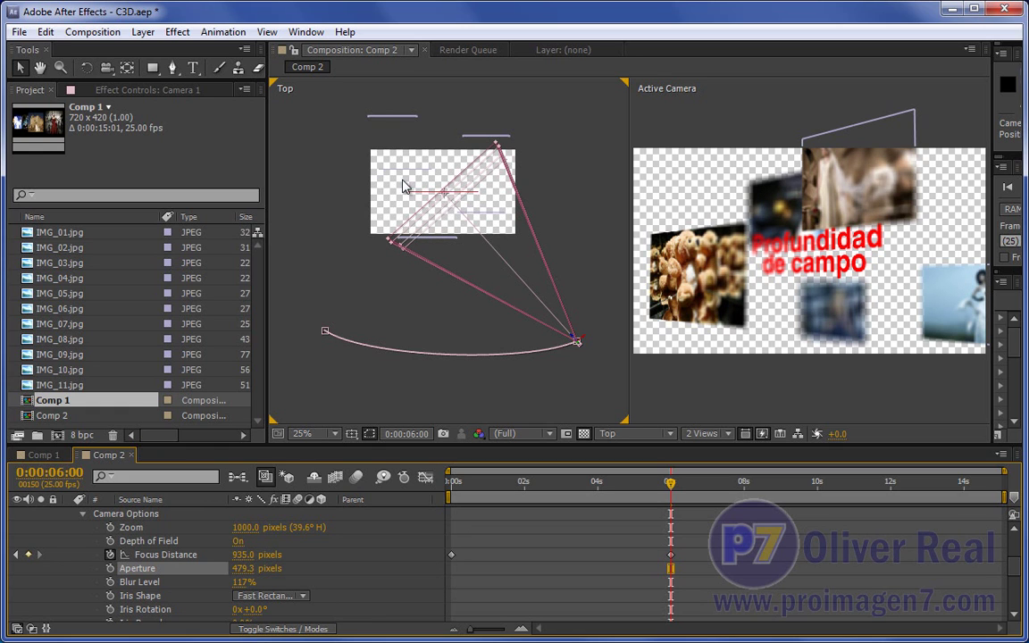
pyautogui.moveTo(670, 483); pyautogui.dragTo(448, 483)
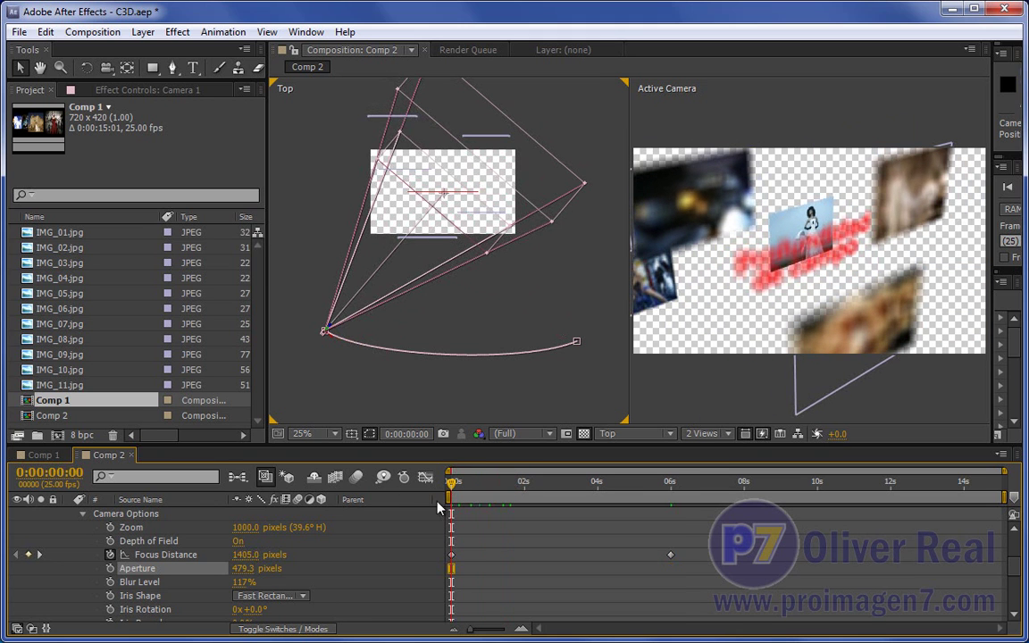
pyautogui.moveTo(452, 484); pyautogui.dragTo(529, 482)
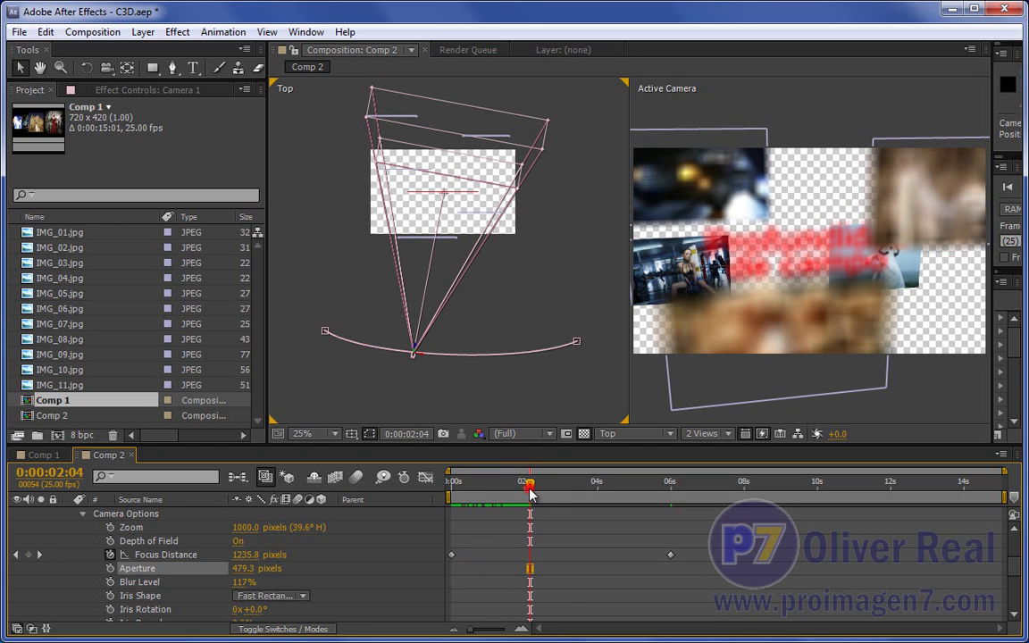
pyautogui.moveTo(530, 483); pyautogui.dragTo(565, 488)
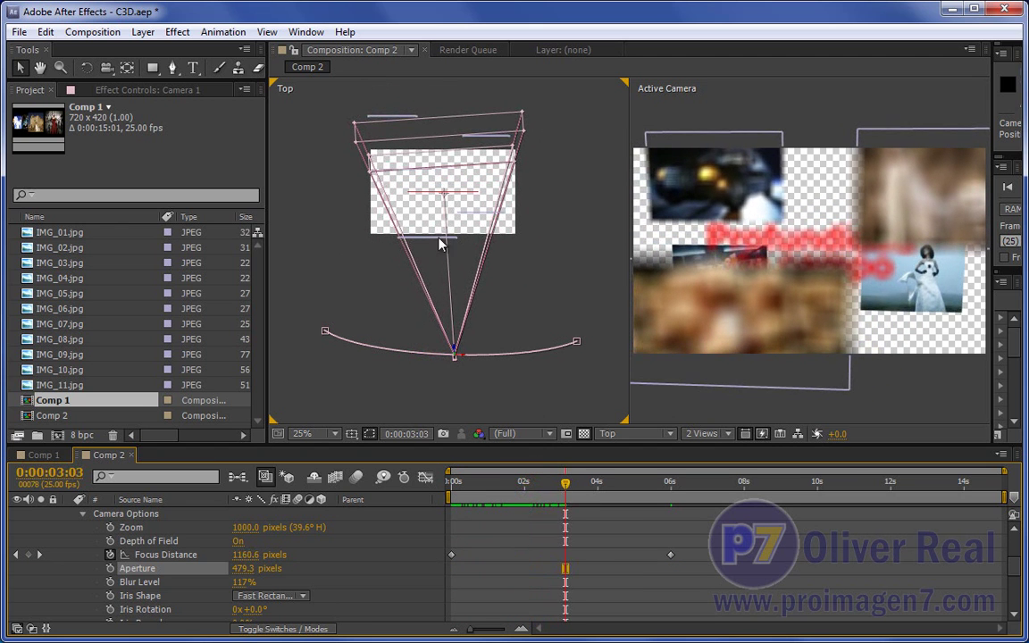
pyautogui.moveTo(566, 483); pyautogui.dragTo(618, 486)
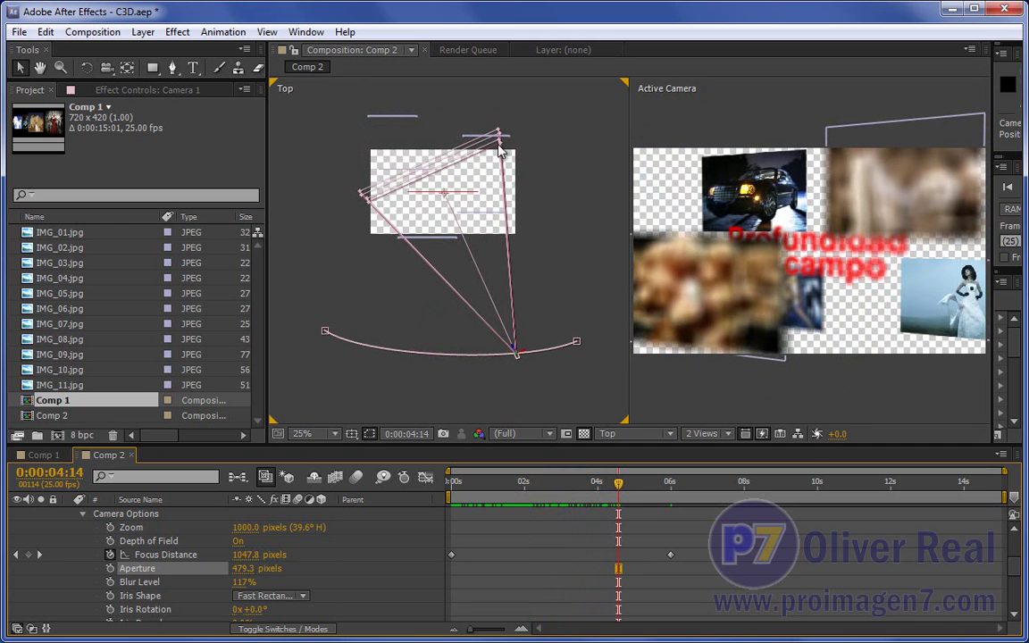
pyautogui.moveTo(618, 483); pyautogui.dragTo(663, 488)
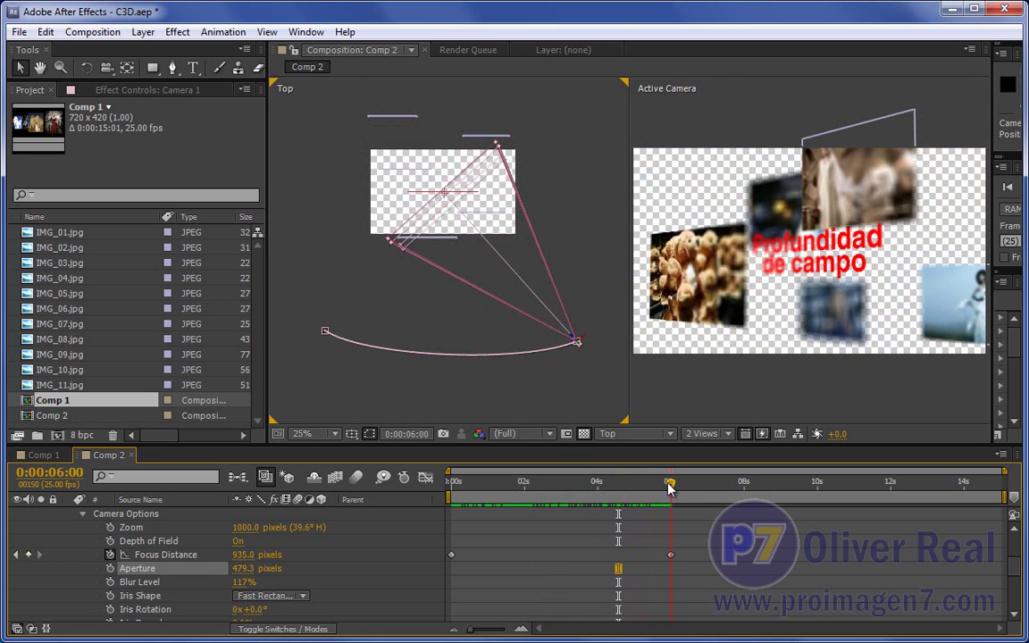
pyautogui.moveTo(663, 489); pyautogui.dragTo(683, 489)
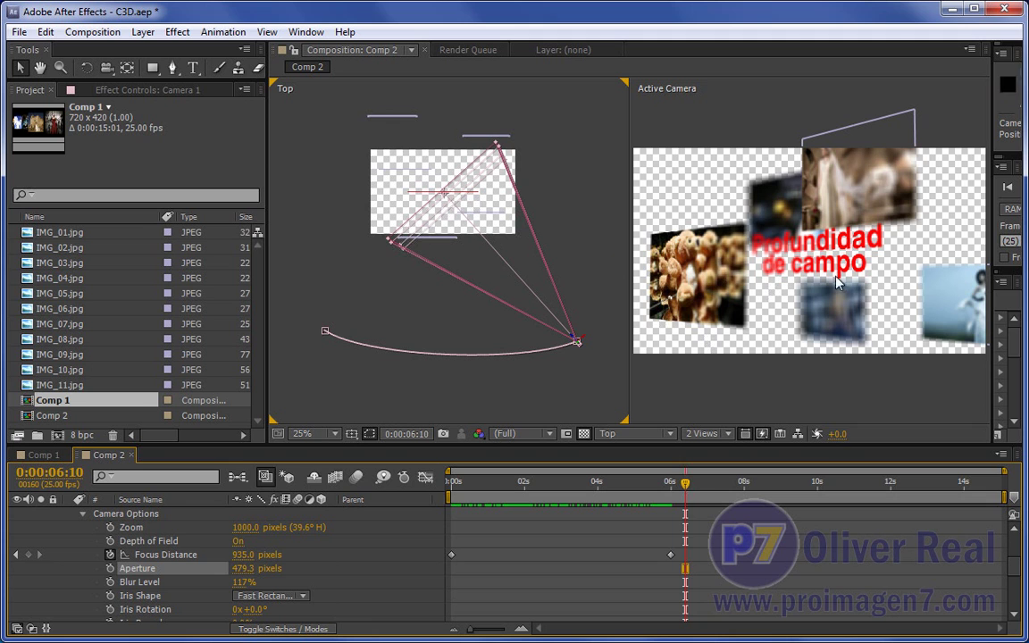
pyautogui.moveTo(686, 487); pyautogui.dragTo(683, 483)
pyautogui.scroll(5, 1013, 540)
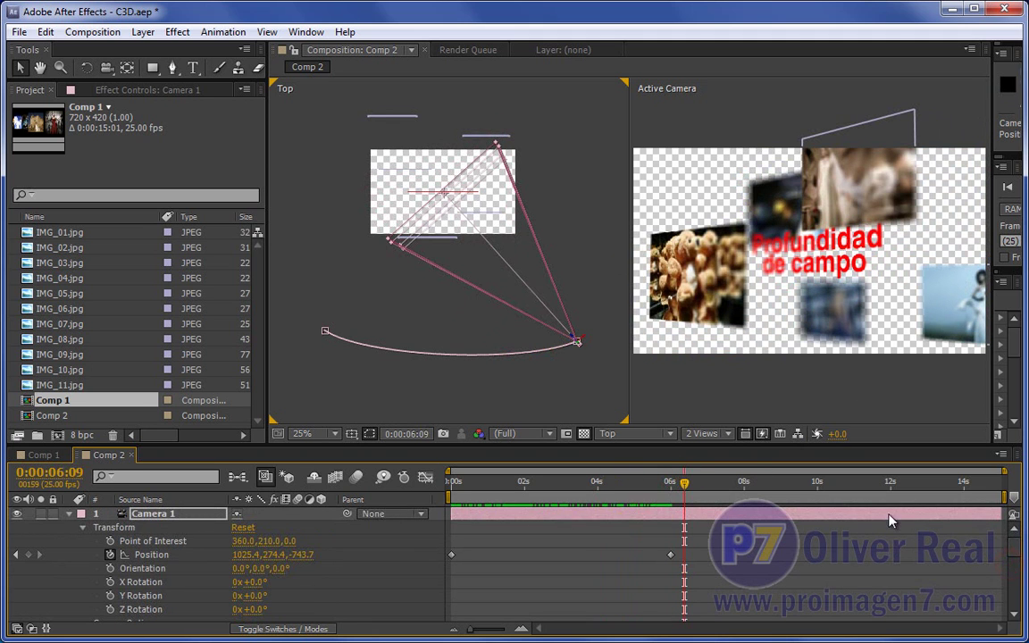
pyautogui.moveTo(689, 561); pyautogui.dragTo(430, 549)
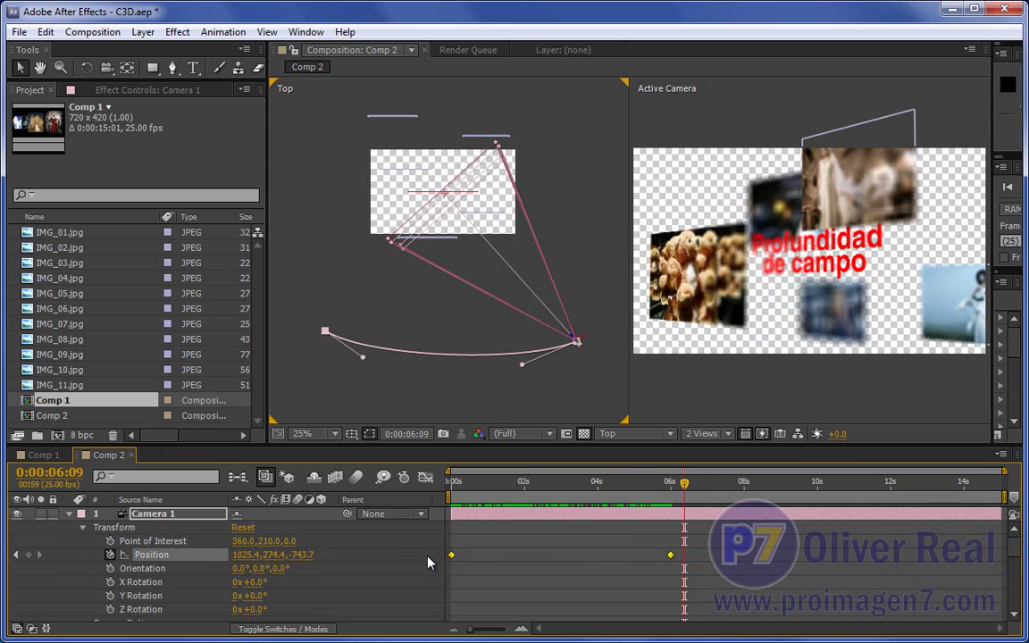
pyautogui.click(454, 482)
pyautogui.press('space')
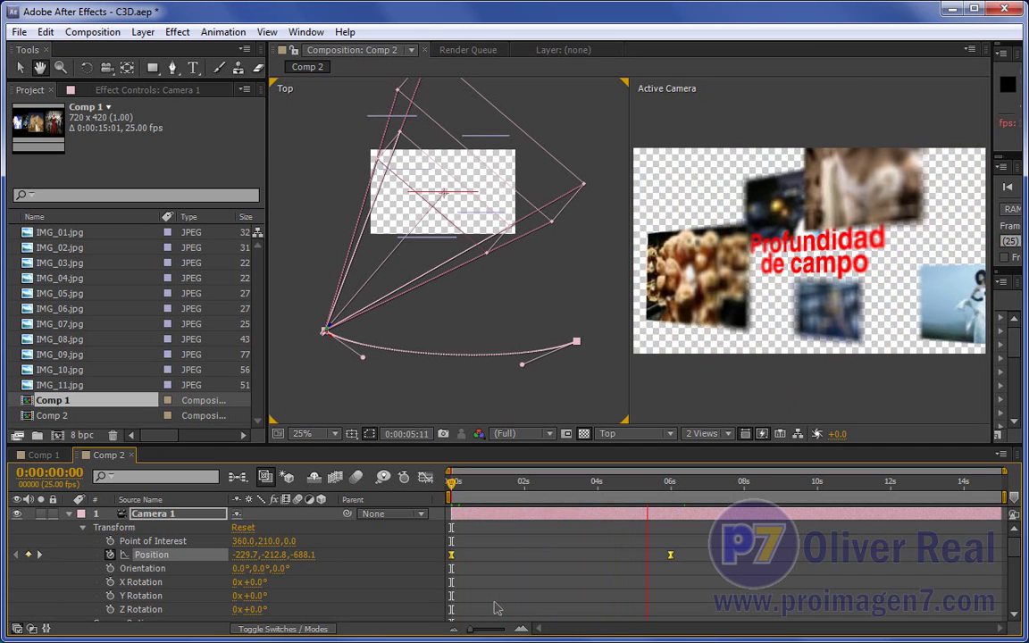
pyautogui.moveTo(666, 487)
pyautogui.mouseDown()
pyautogui.moveTo(678, 496)
pyautogui.moveTo(666, 500)
pyautogui.mouseUp()
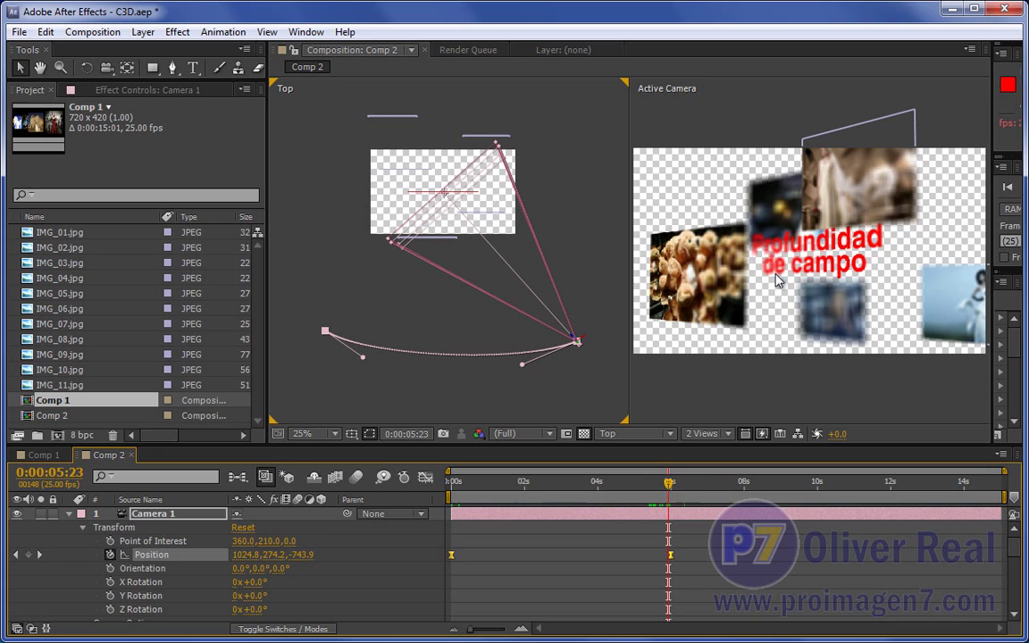
pyautogui.moveTo(668, 482)
pyautogui.mouseDown()
pyautogui.moveTo(446, 511)
pyautogui.moveTo(661, 516)
pyautogui.mouseUp()
pyautogui.scroll(-3, 335, 578)
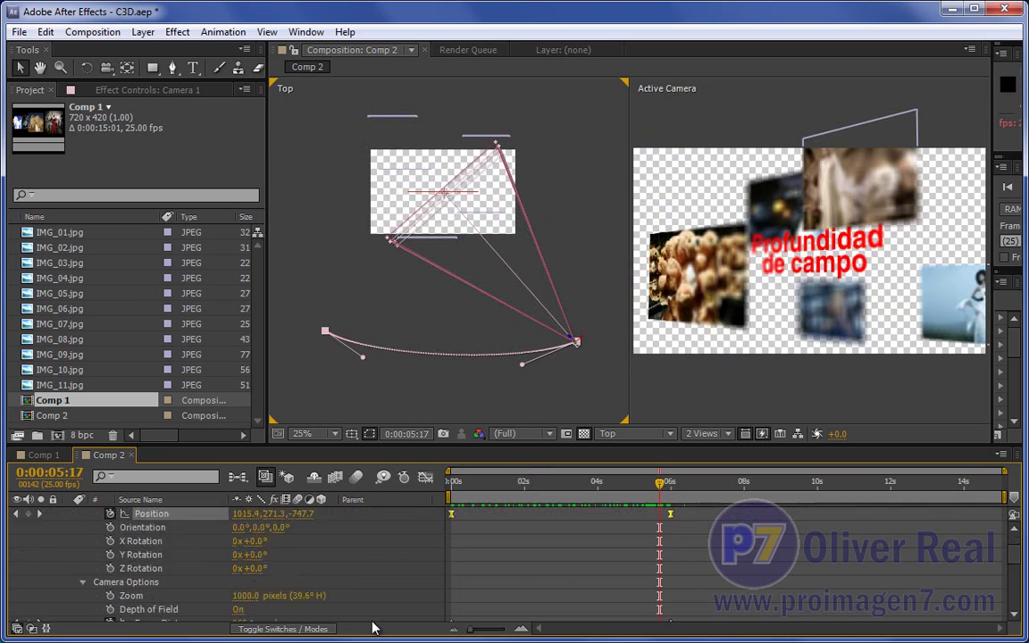
pyautogui.scroll(-2, 332, 582)
pyautogui.scroll(2, 330, 585)
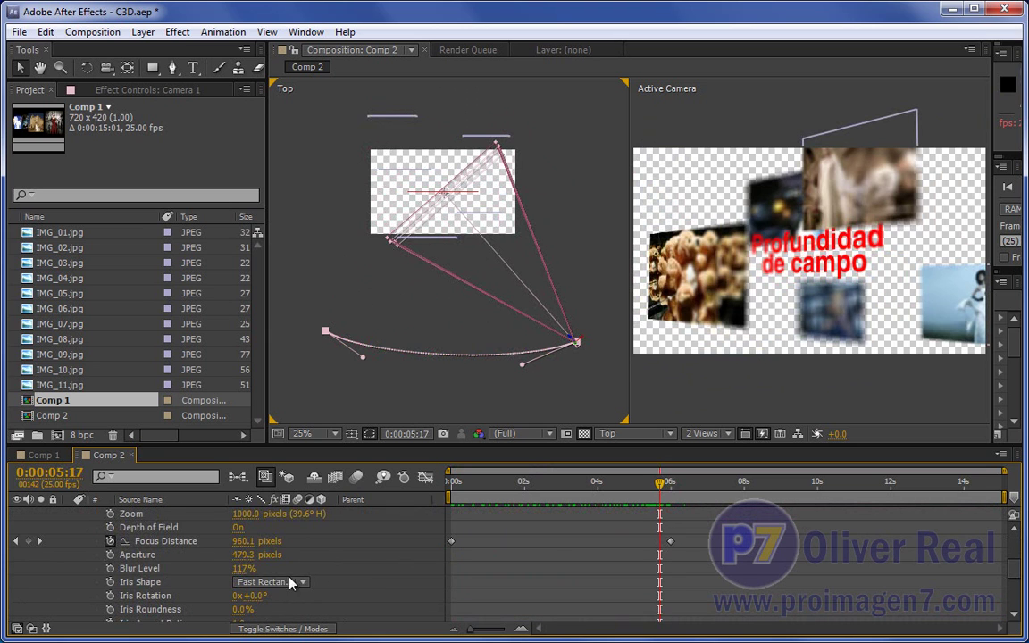
pyautogui.scroll(1, 277, 583)
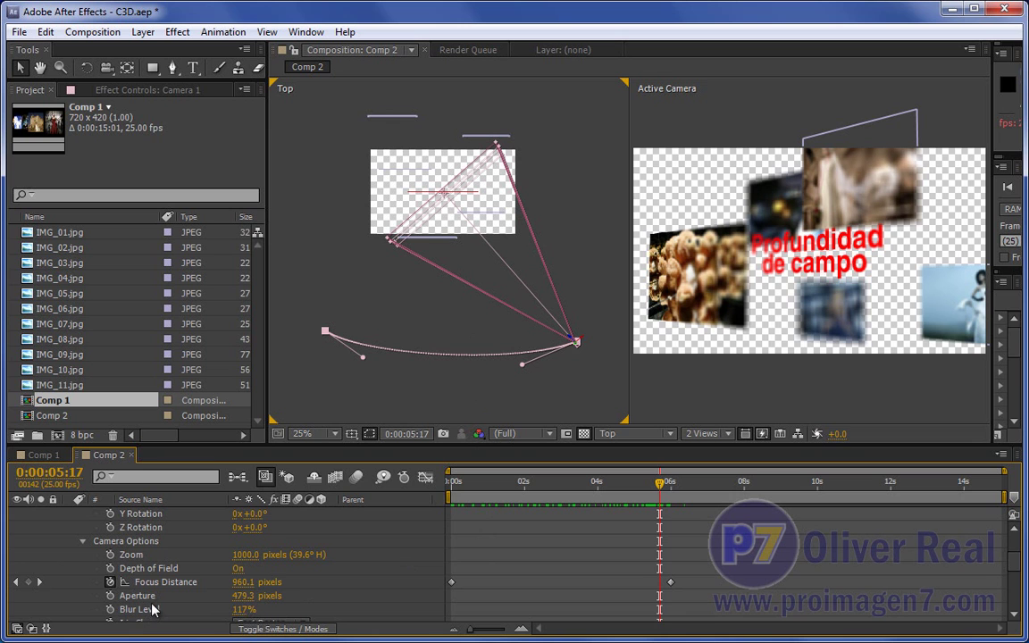
pyautogui.moveTo(488, 494)
pyautogui.mouseDown()
pyautogui.moveTo(669, 487)
pyautogui.moveTo(418, 483)
pyautogui.moveTo(682, 486)
pyautogui.mouseUp()
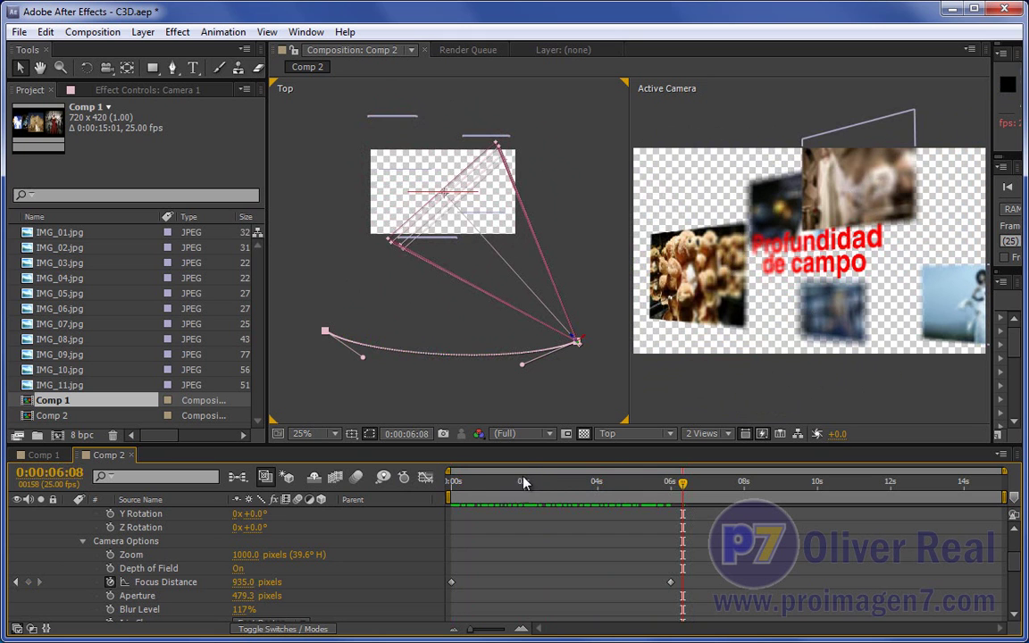
pyautogui.moveTo(460, 486); pyautogui.dragTo(606, 498)
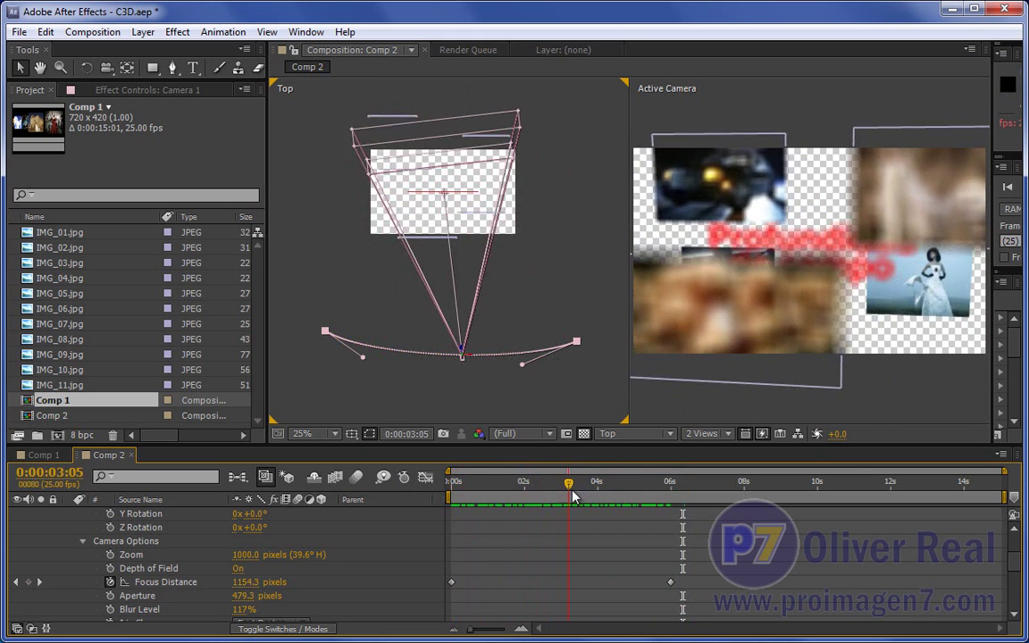
pyautogui.moveTo(606, 499)
pyautogui.mouseDown()
pyautogui.moveTo(600, 518)
pyautogui.moveTo(451, 514)
pyautogui.mouseUp()
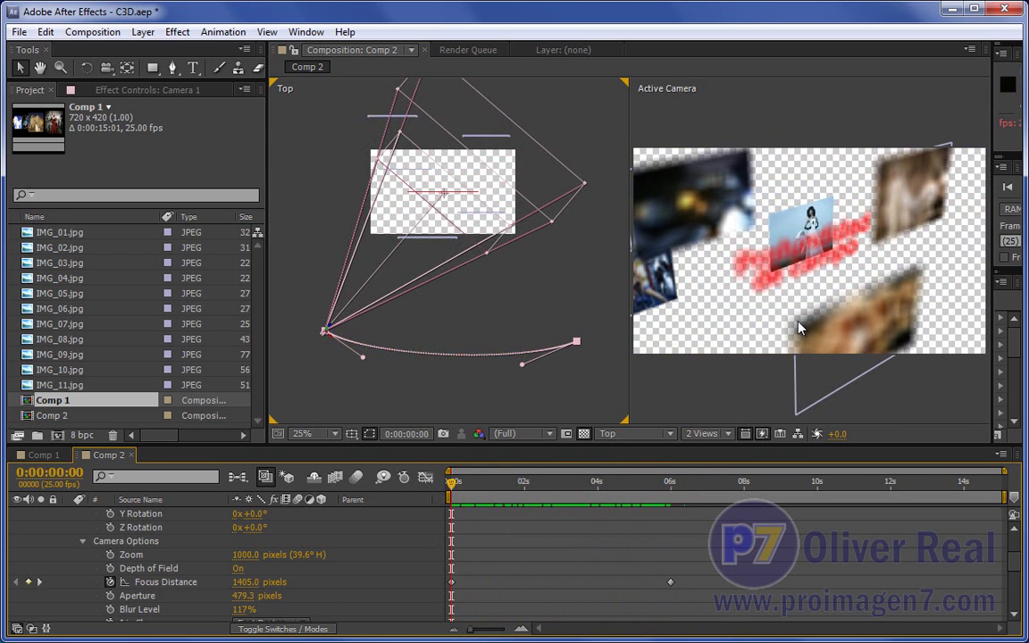
pyautogui.moveTo(453, 494)
pyautogui.mouseDown()
pyautogui.moveTo(478, 506)
pyautogui.moveTo(427, 507)
pyautogui.mouseUp()
pyautogui.scroll(5, 227, 572)
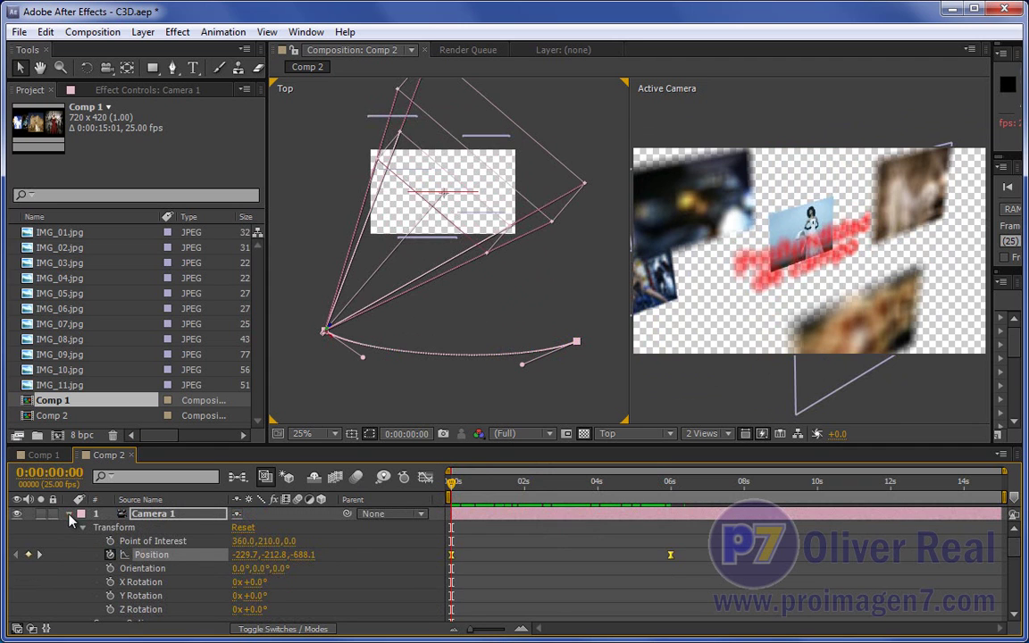
pyautogui.click(68, 514)
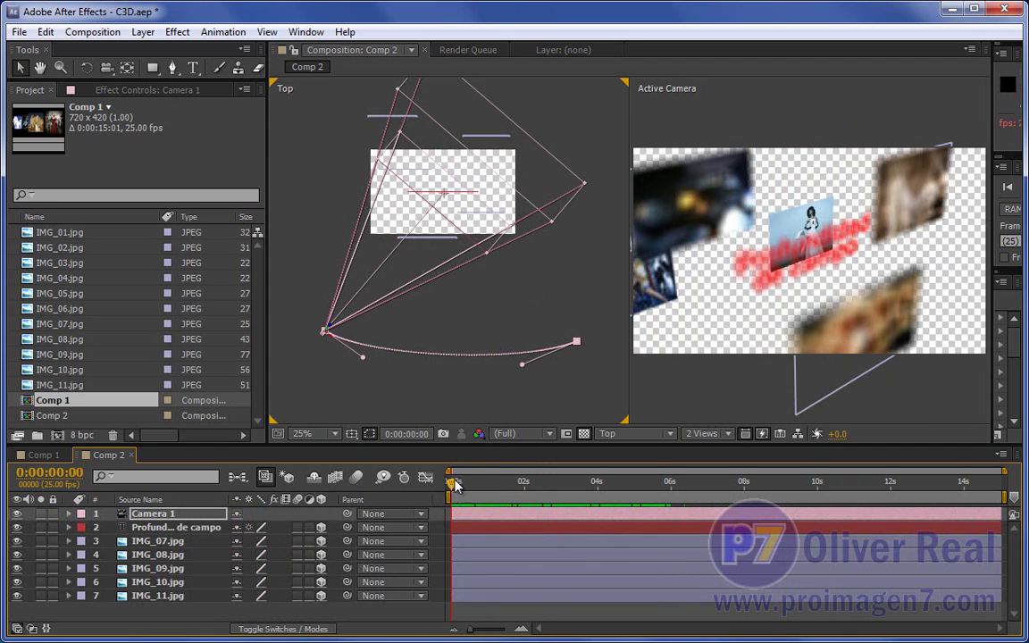
pyautogui.moveTo(454, 483); pyautogui.dragTo(675, 483)
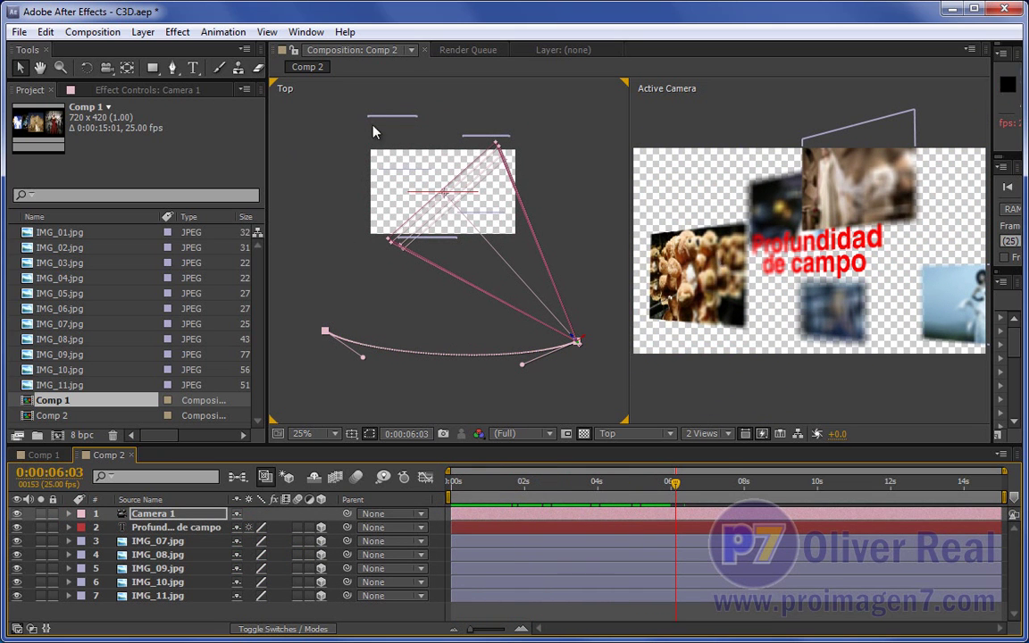
pyautogui.press('Home')
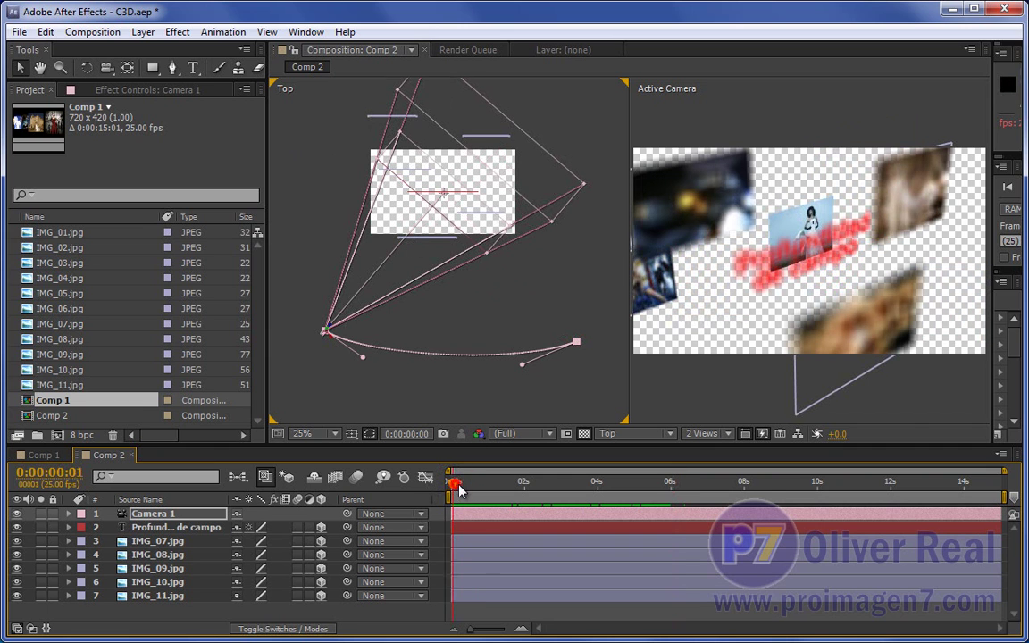
pyautogui.moveTo(454, 486); pyautogui.dragTo(445, 500)
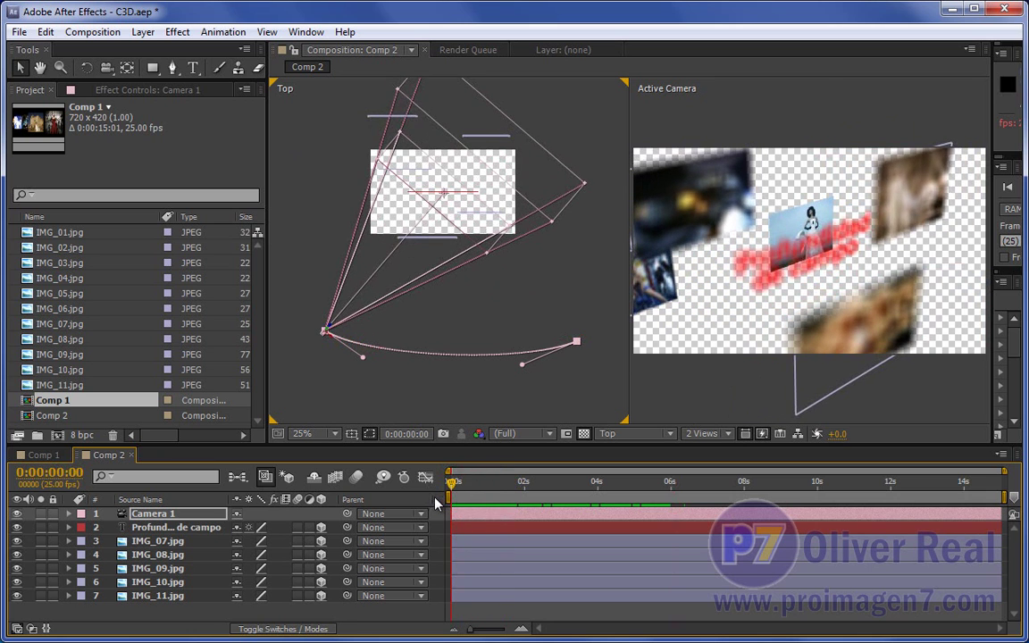
pyautogui.press('space')
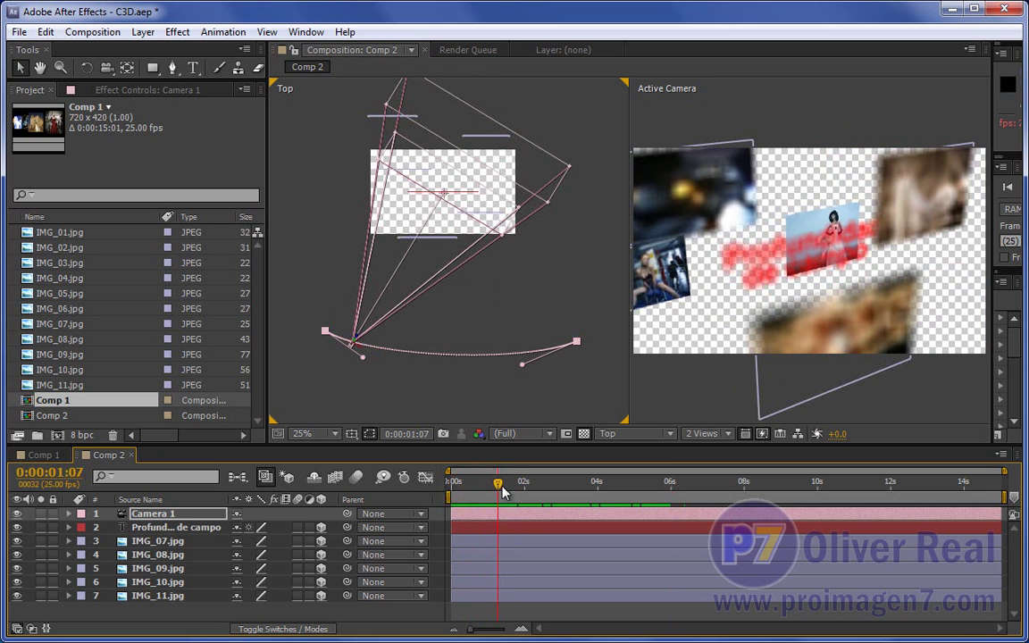
pyautogui.click(499, 484)
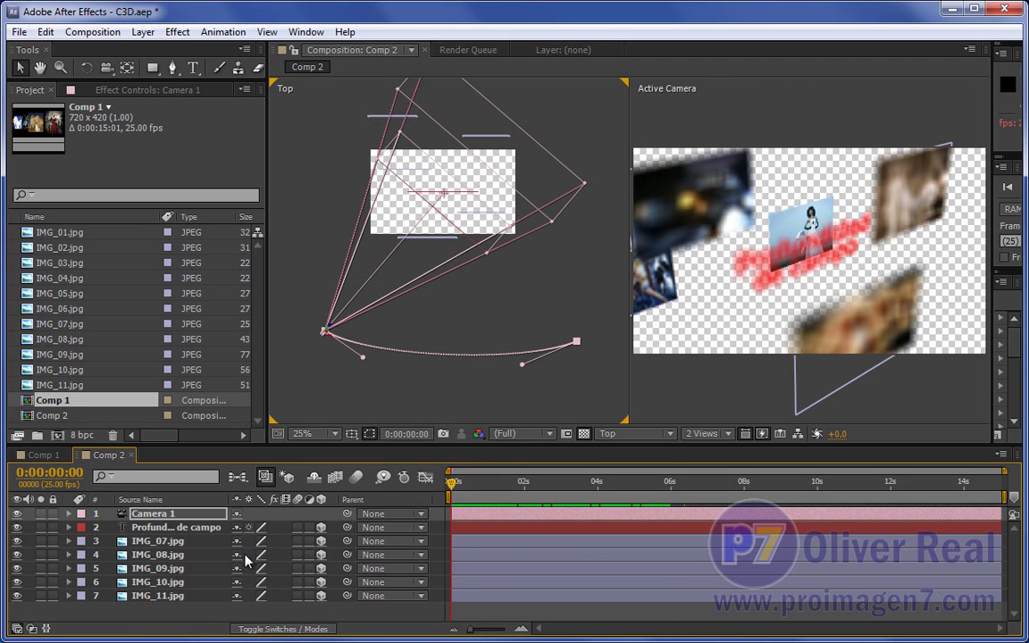
pyautogui.click(183, 542)
pyautogui.keyDown('shift'); pyautogui.click(147, 597); pyautogui.keyUp('shift')
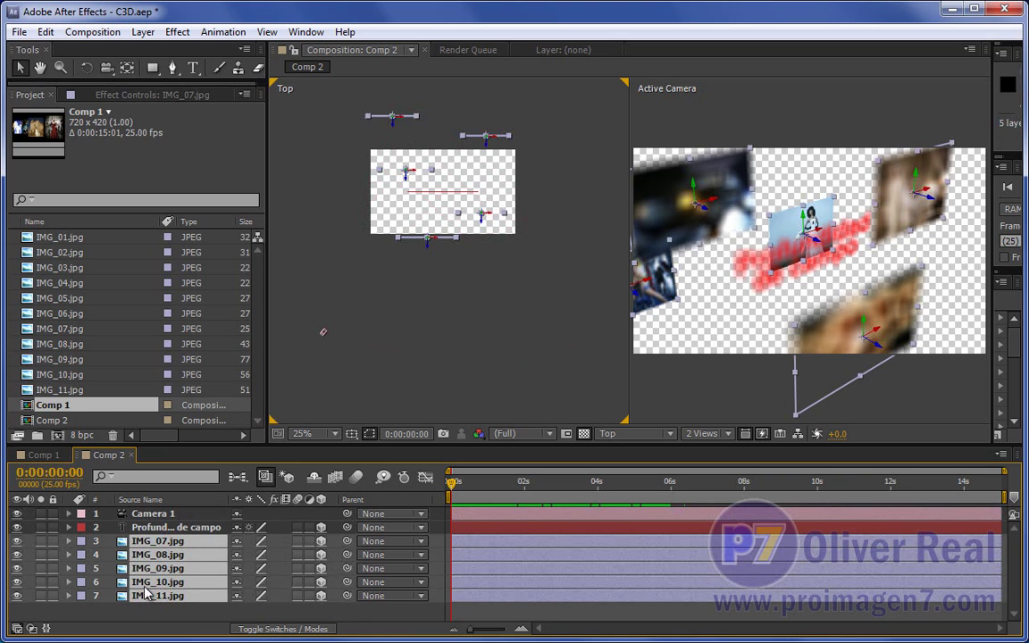
# Set photo layers IMG_07 to IMG_11 to Auto-Orient towards the camera
pyautogui.rightClick(134, 540)
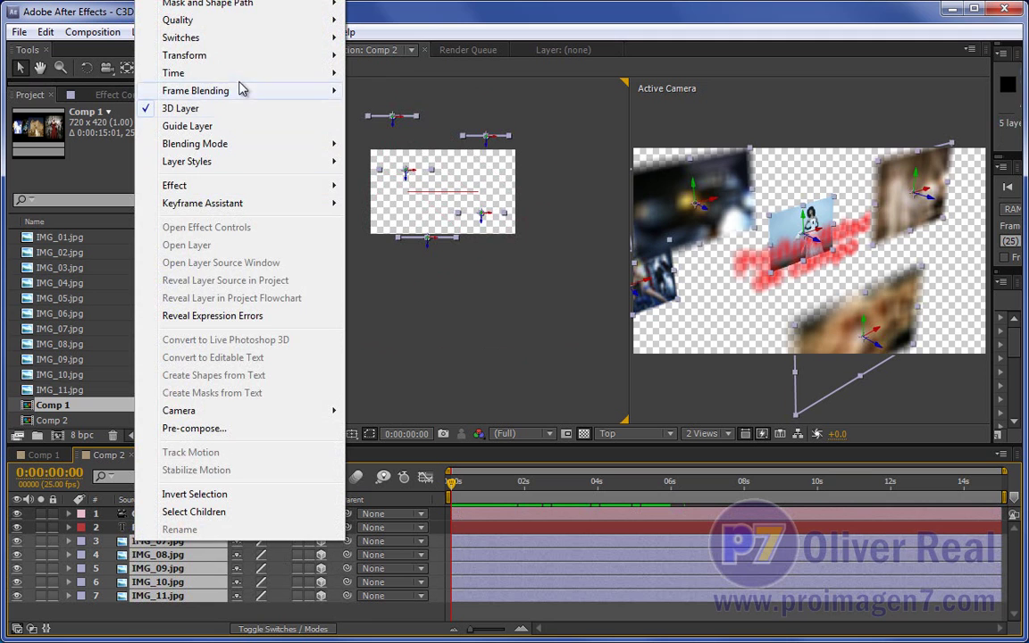
pyautogui.moveTo(216, 57)
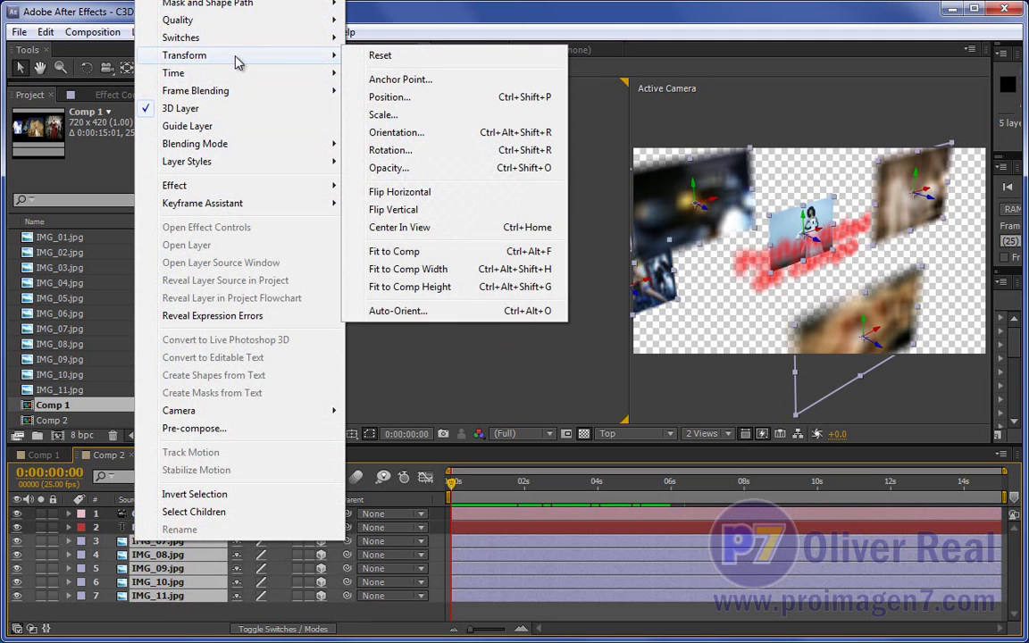
pyautogui.click(418, 314)
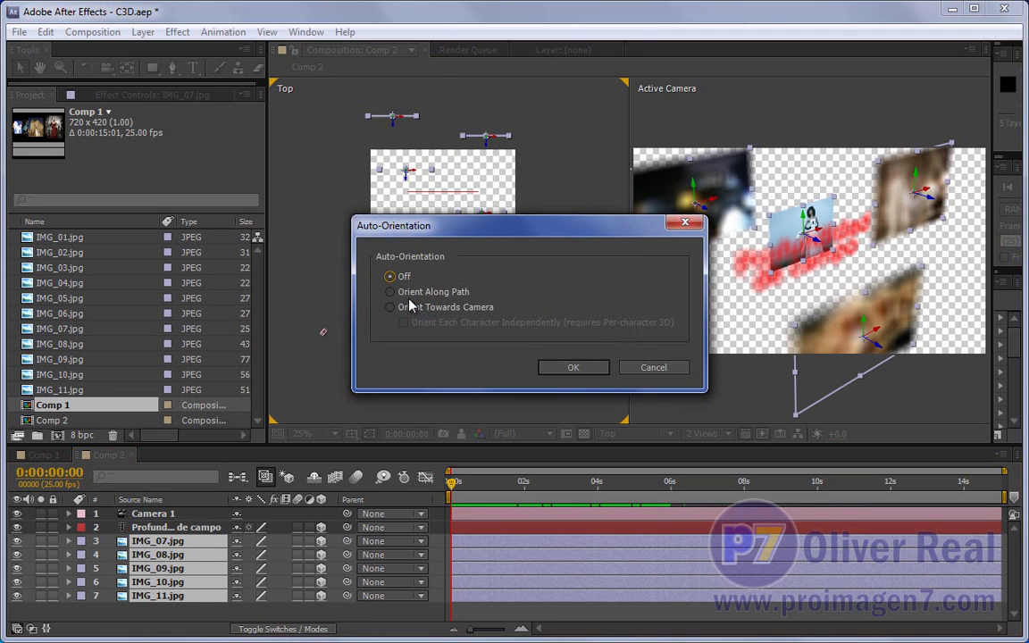
pyautogui.click(398, 308)
pyautogui.click(572, 368)
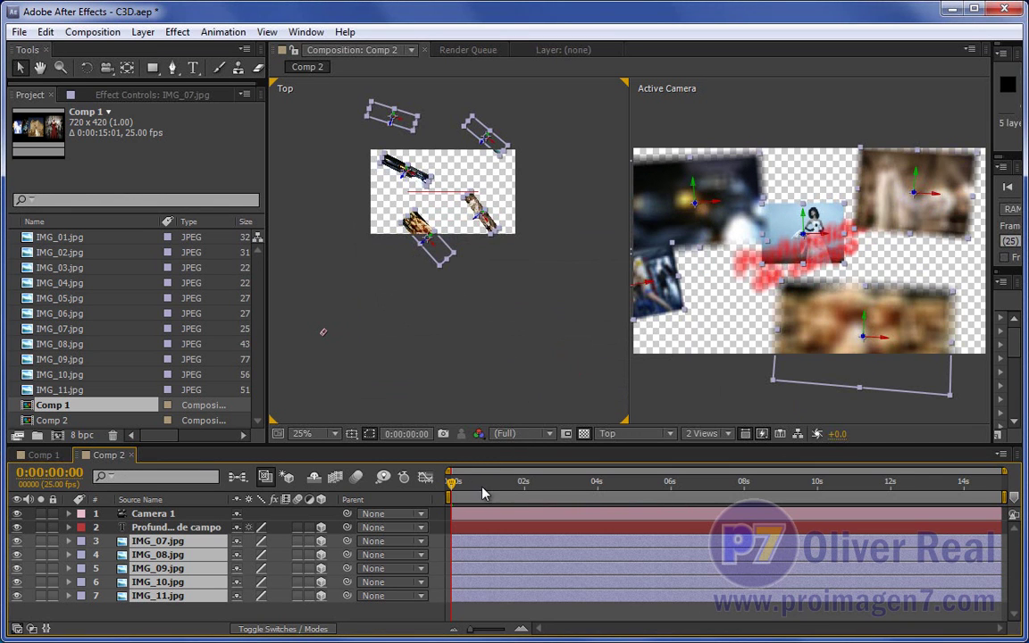
# Scrub through Camera 1's move to check the photos facing the camera
pyautogui.click(544, 612)
pyautogui.moveTo(456, 490); pyautogui.dragTo(523, 490)
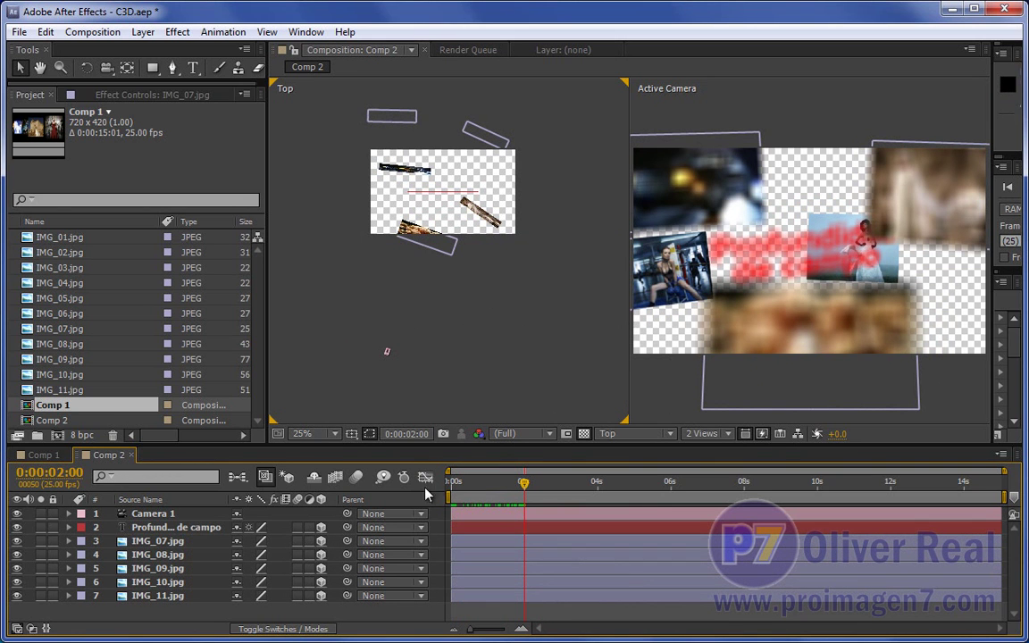
pyautogui.click(157, 516)
pyautogui.moveTo(524, 482)
pyautogui.mouseDown()
pyautogui.moveTo(563, 483)
pyautogui.moveTo(465, 483)
pyautogui.mouseUp()
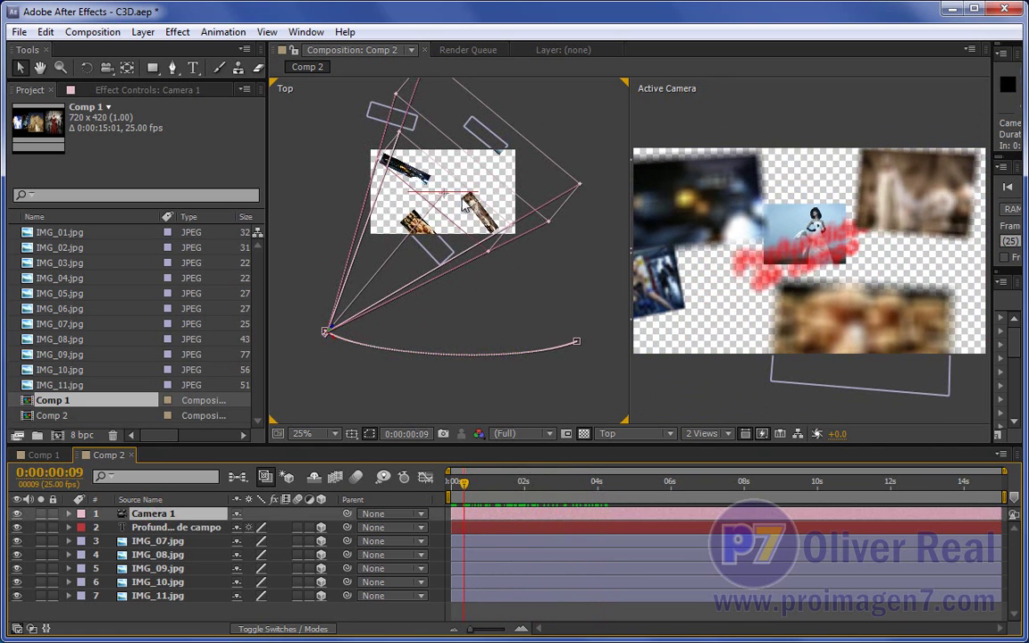
pyautogui.moveTo(458, 483)
pyautogui.mouseDown()
pyautogui.moveTo(671, 483)
pyautogui.moveTo(456, 509)
pyautogui.moveTo(557, 527)
pyautogui.moveTo(715, 527)
pyautogui.moveTo(414, 523)
pyautogui.mouseUp()
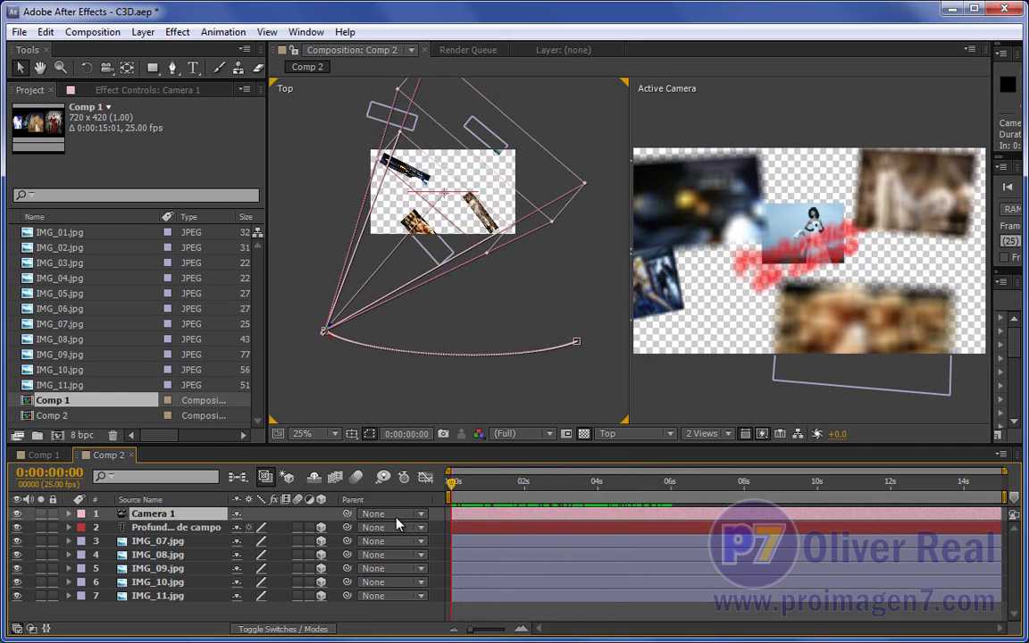
pyautogui.moveTo(452, 482)
pyautogui.mouseDown()
pyautogui.moveTo(630, 484)
pyautogui.moveTo(411, 494)
pyautogui.mouseUp()
# Make the Profundidad de campo title orient towards the camera and scrub to check it
pyautogui.rightClick(140, 532)
pyautogui.moveTo(279, 59)
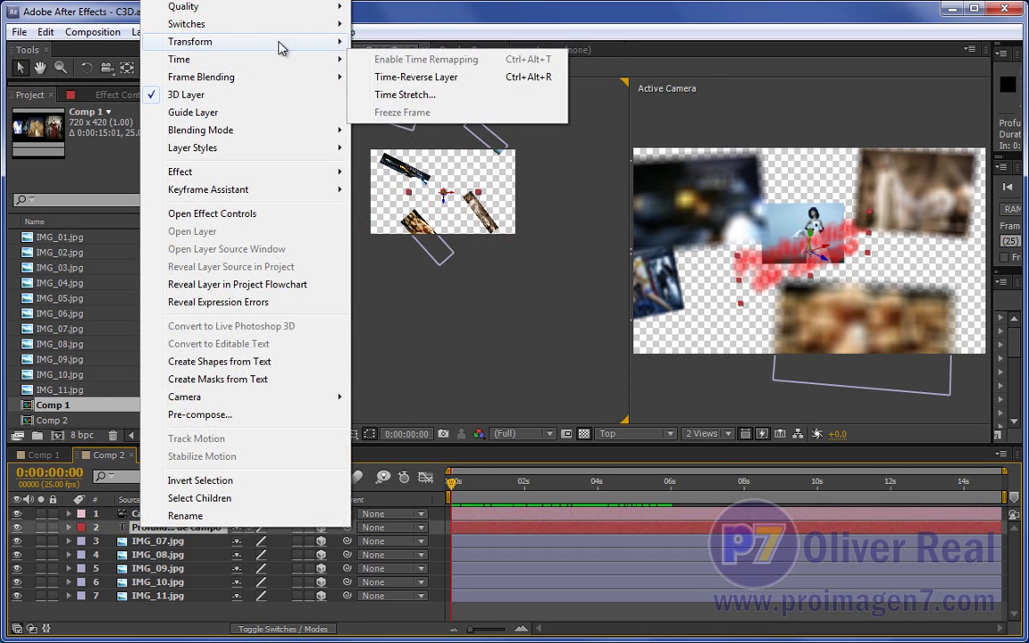
pyautogui.click(400, 303)
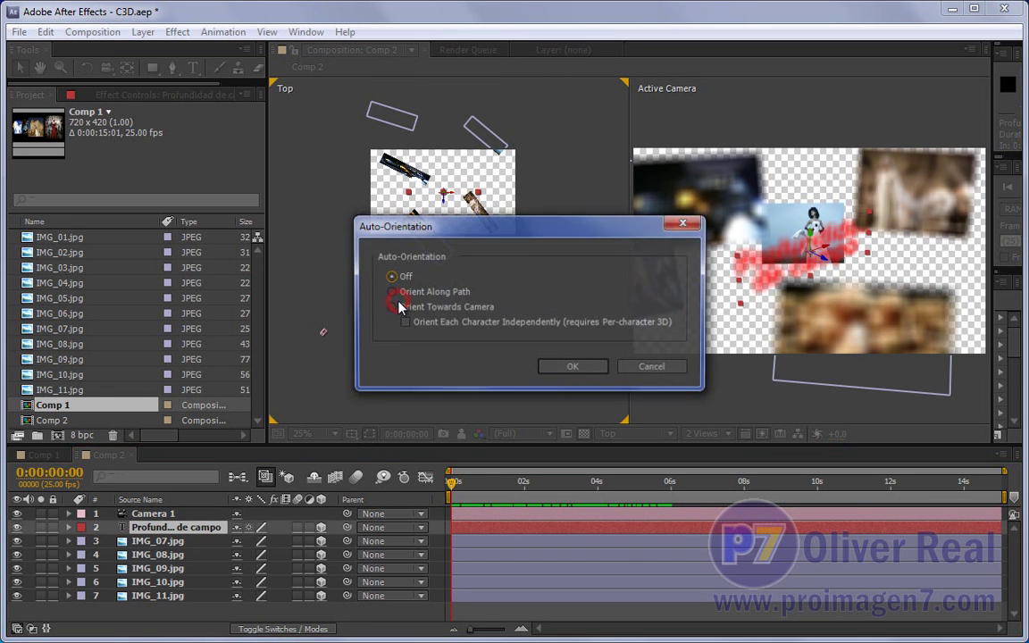
pyautogui.click(391, 308)
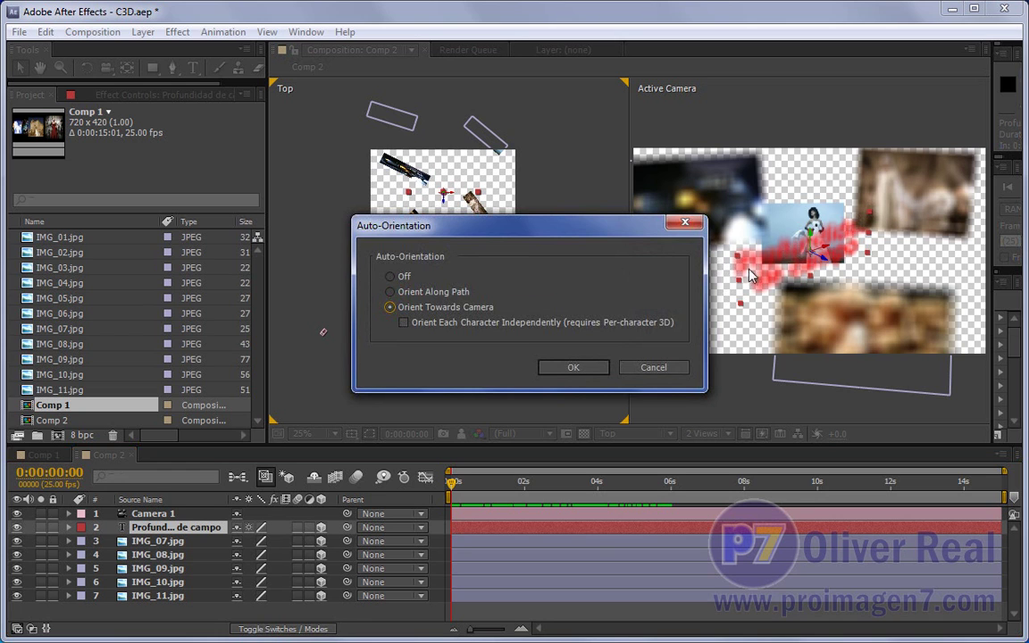
pyautogui.click(588, 367)
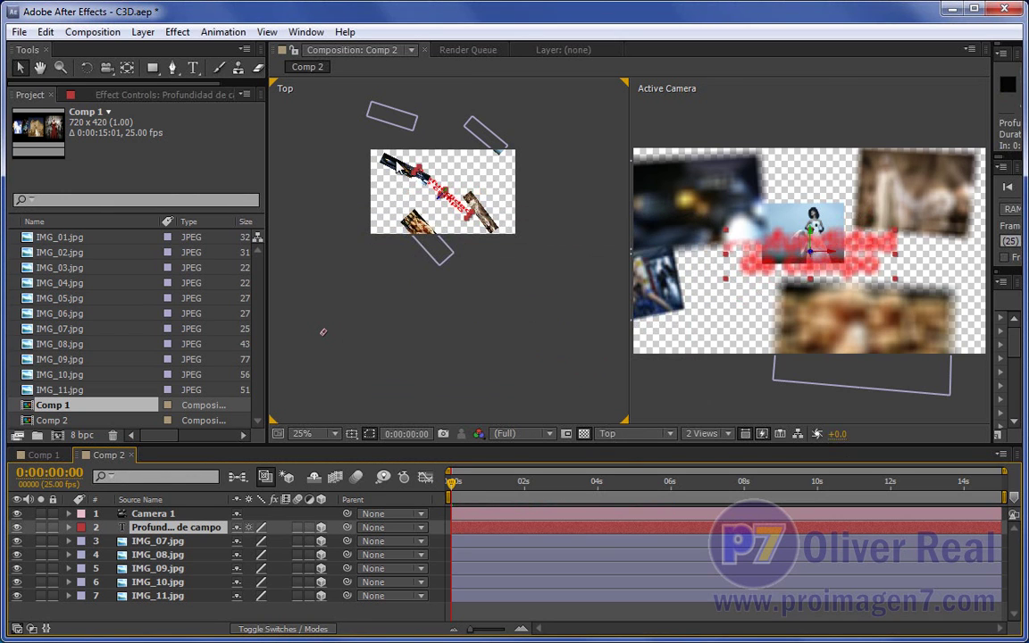
pyautogui.moveTo(452, 482); pyautogui.dragTo(656, 487)
pyautogui.press('Home')
# Turn on Orient Each Character Independently for the title and scrub to watch the characters turn
pyautogui.rightClick(190, 533)
pyautogui.moveTo(393, 42)
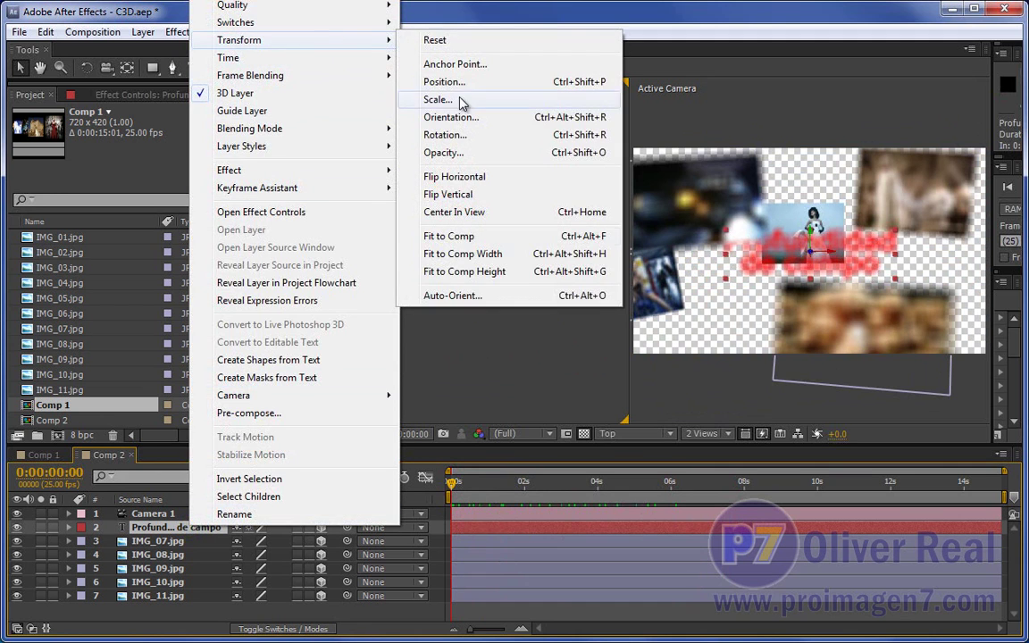
pyautogui.click(444, 297)
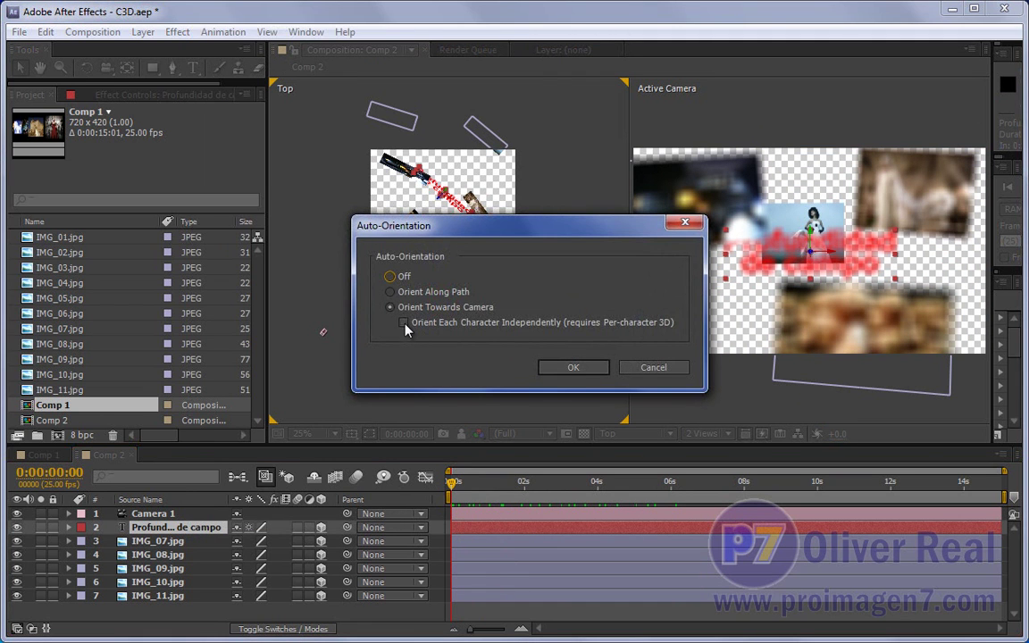
pyautogui.click(404, 324)
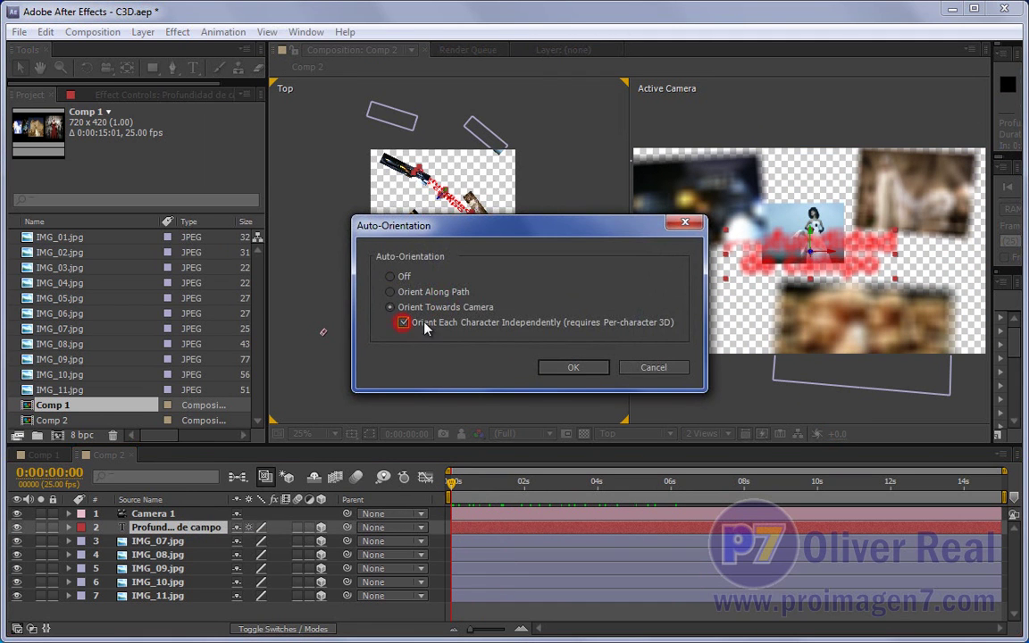
pyautogui.click(567, 370)
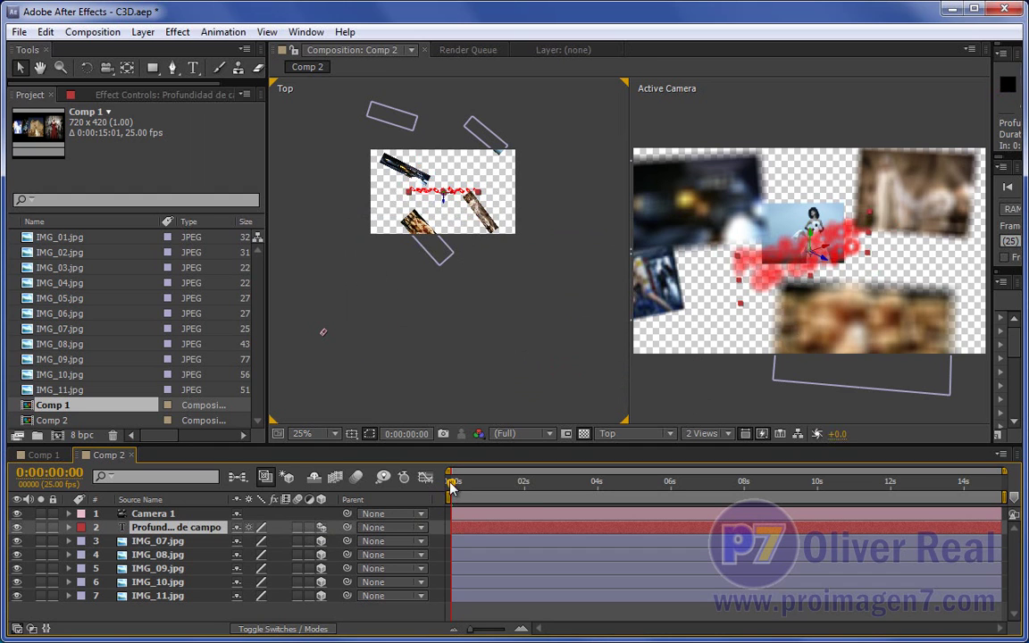
pyautogui.moveTo(451, 485); pyautogui.dragTo(724, 483)
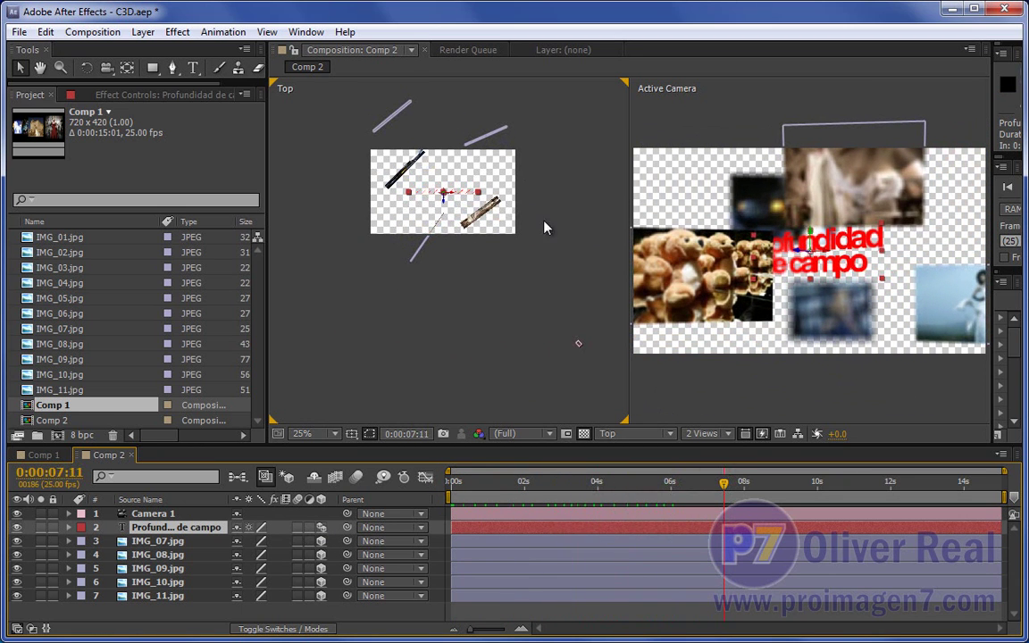
pyautogui.press('.')
pyautogui.press('.')
pyautogui.moveTo(431, 179)
pyautogui.mouseDown()
pyautogui.moveTo(482, 329)
pyautogui.moveTo(453, 280)
pyautogui.mouseUp()
pyautogui.press('.')
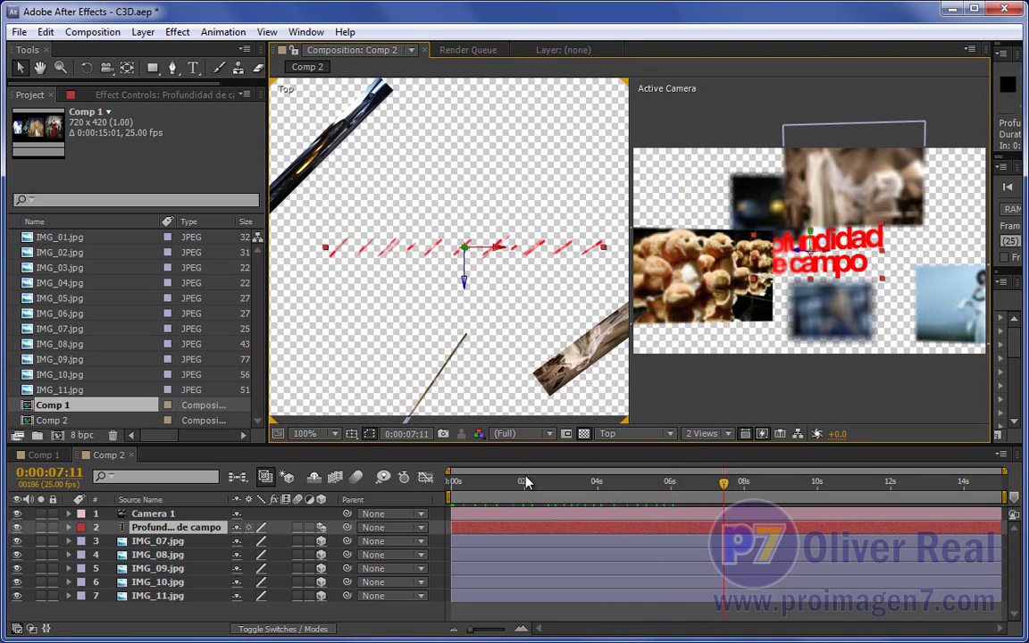
pyautogui.moveTo(496, 483)
pyautogui.mouseDown()
pyautogui.moveTo(424, 492)
pyautogui.moveTo(566, 498)
pyautogui.mouseUp()
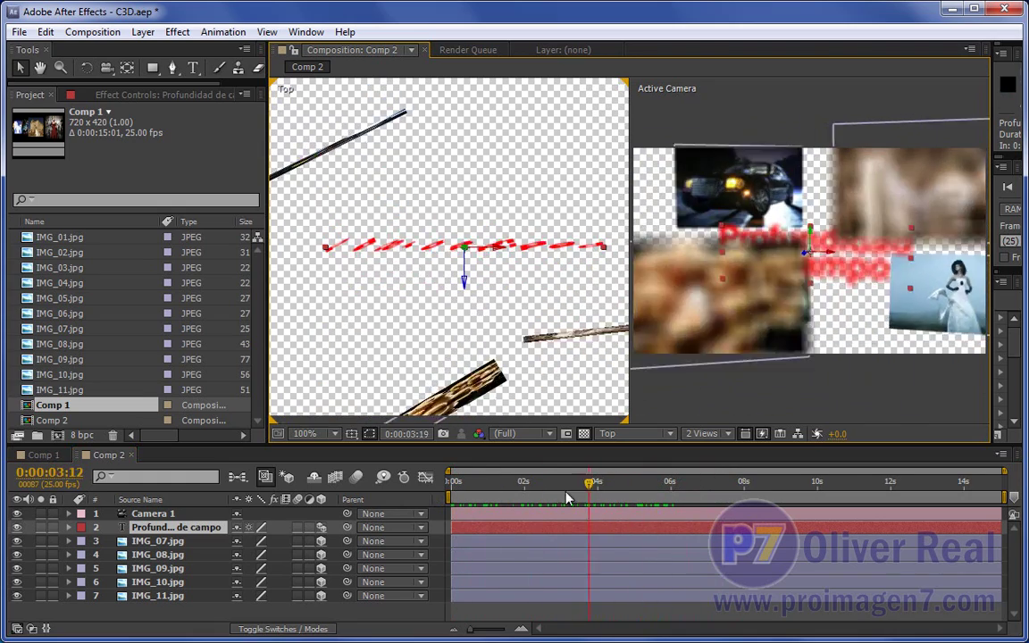
pyautogui.moveTo(566, 498); pyautogui.dragTo(688, 496)
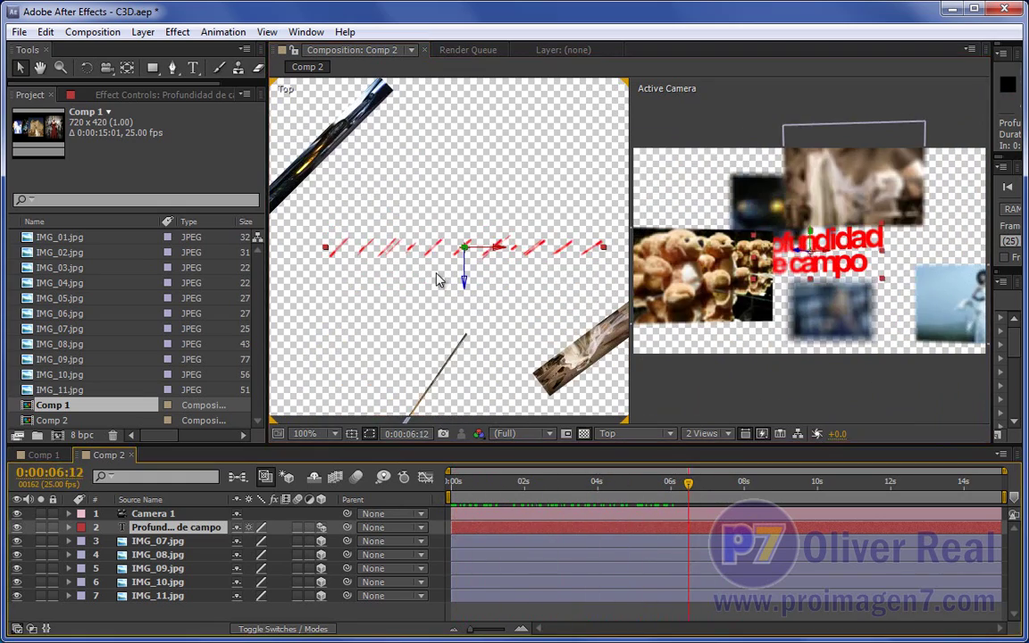
pyautogui.press(',')
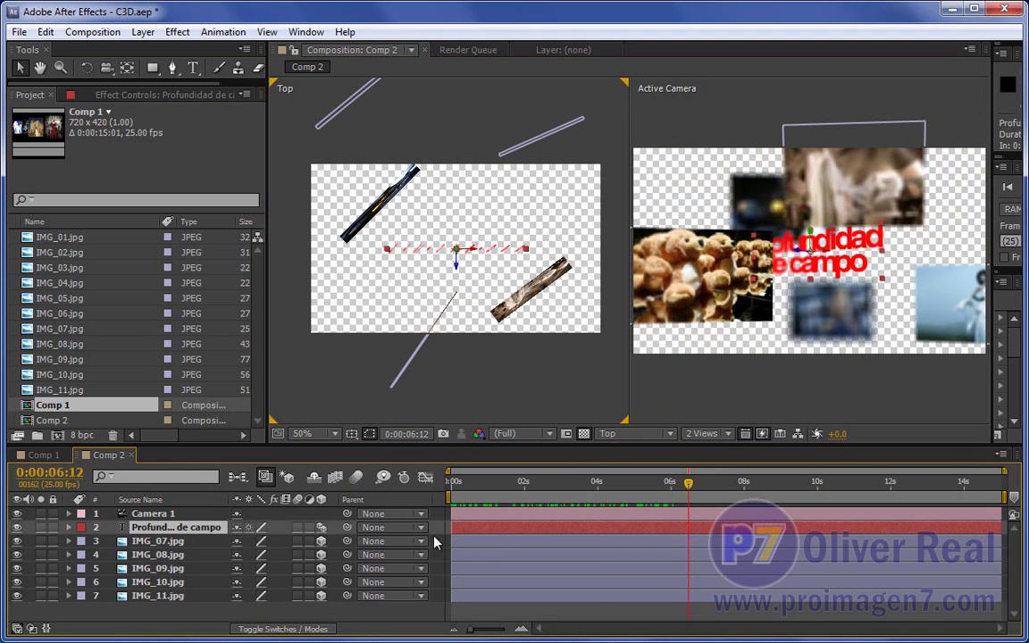
pyautogui.press('Home')
# Show Comp 1 at frame 0 in a single Active Camera view
pyautogui.click(51, 454)
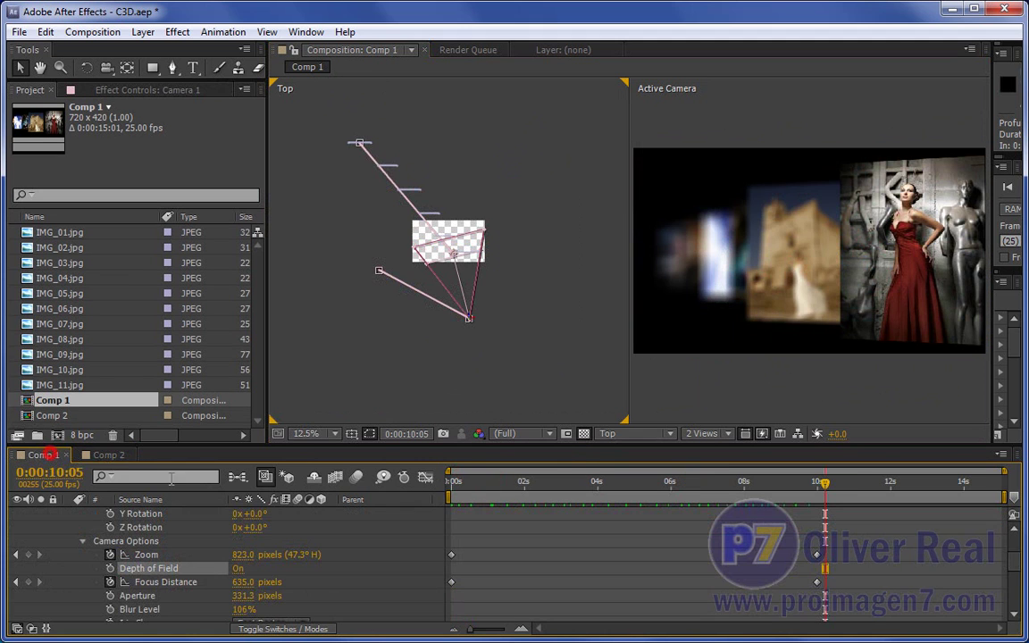
pyautogui.click(453, 484)
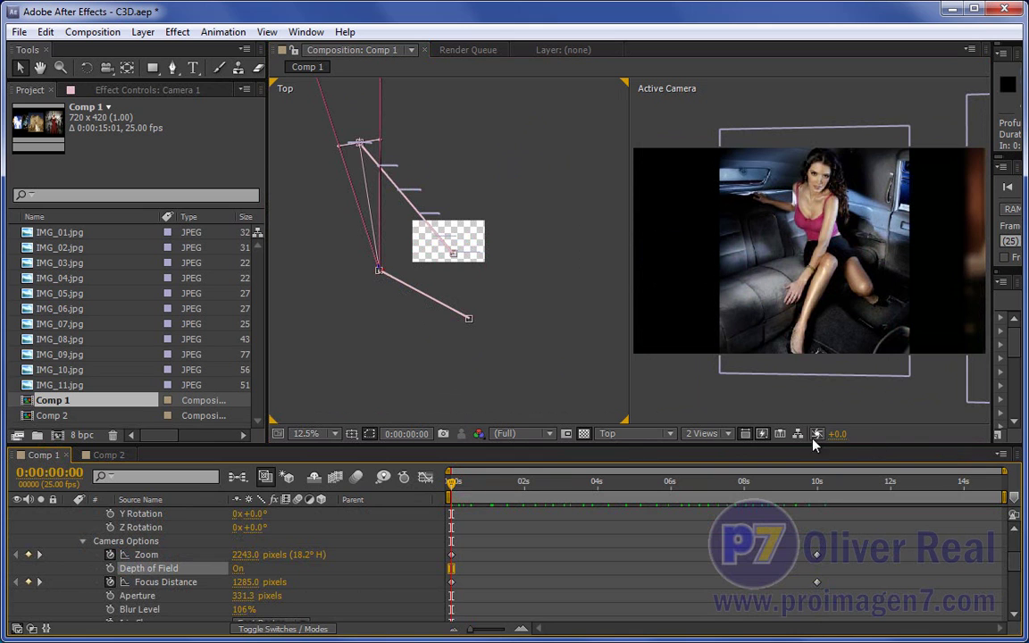
pyautogui.click(726, 434)
pyautogui.click(718, 454)
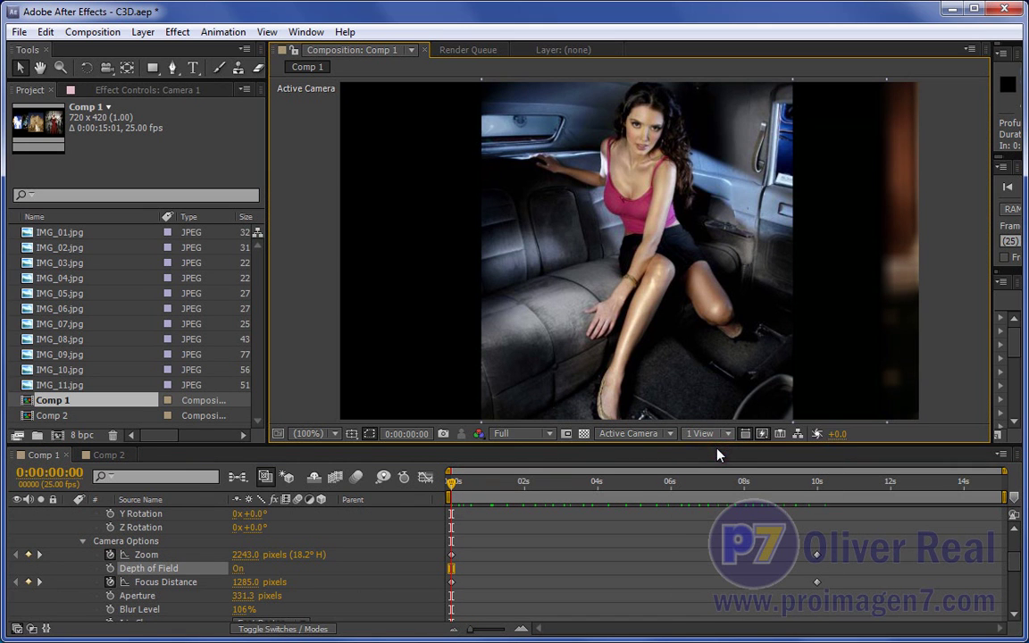
# RAM-preview Comp 1's focus-pulling camera move twice, stopping near 10 seconds
pyautogui.press('KP_0')
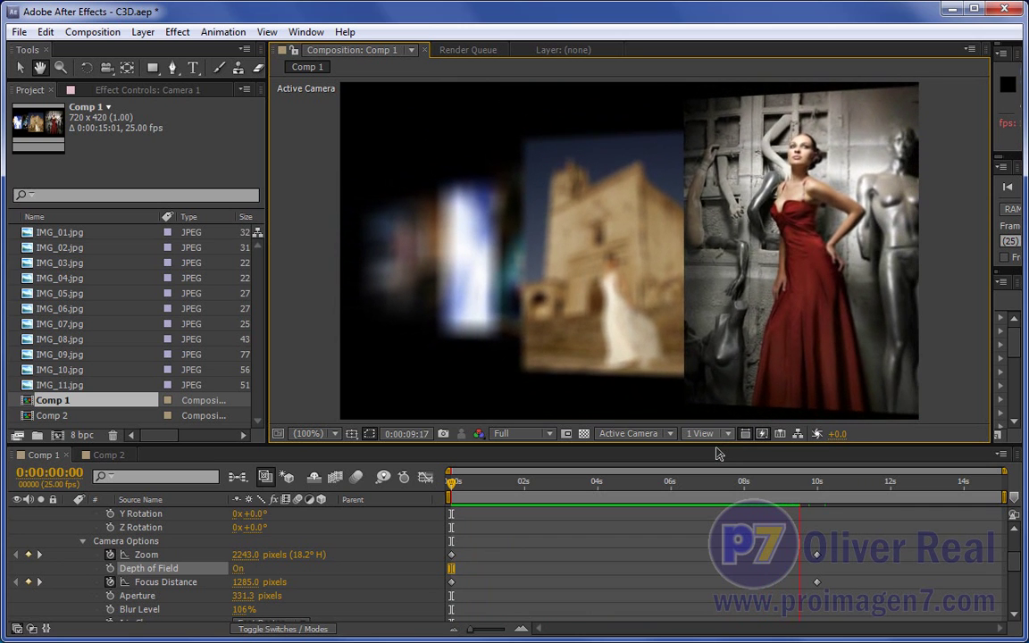
pyautogui.press('space')
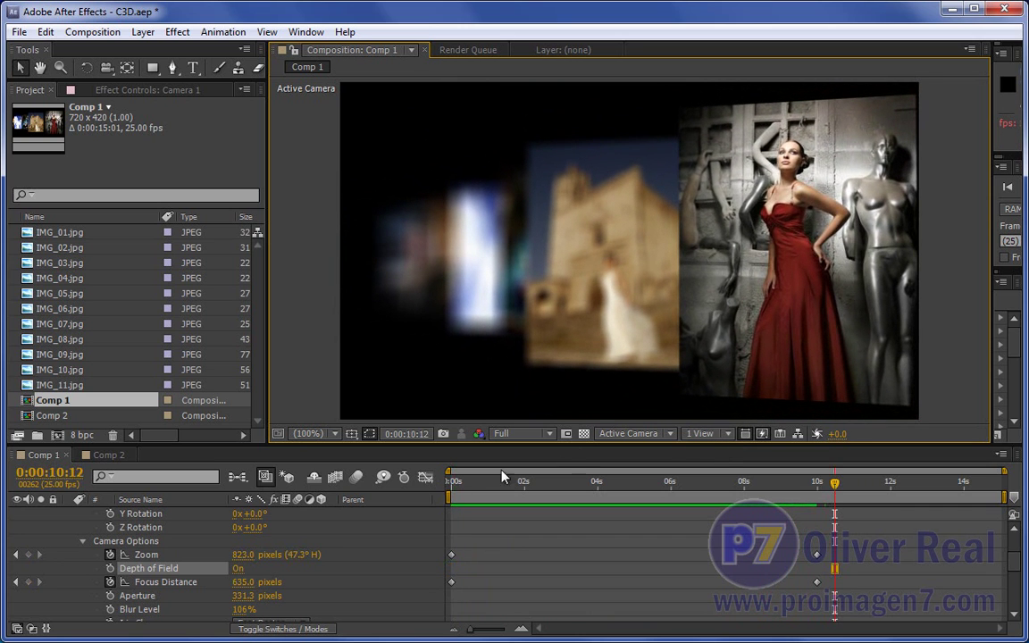
pyautogui.press('Home')
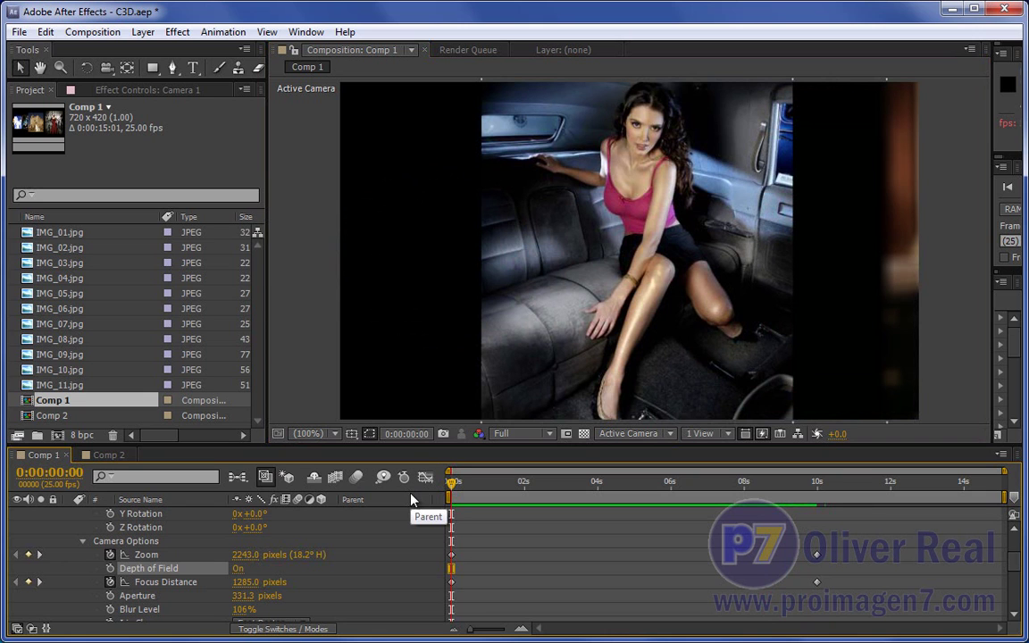
pyautogui.press('space')
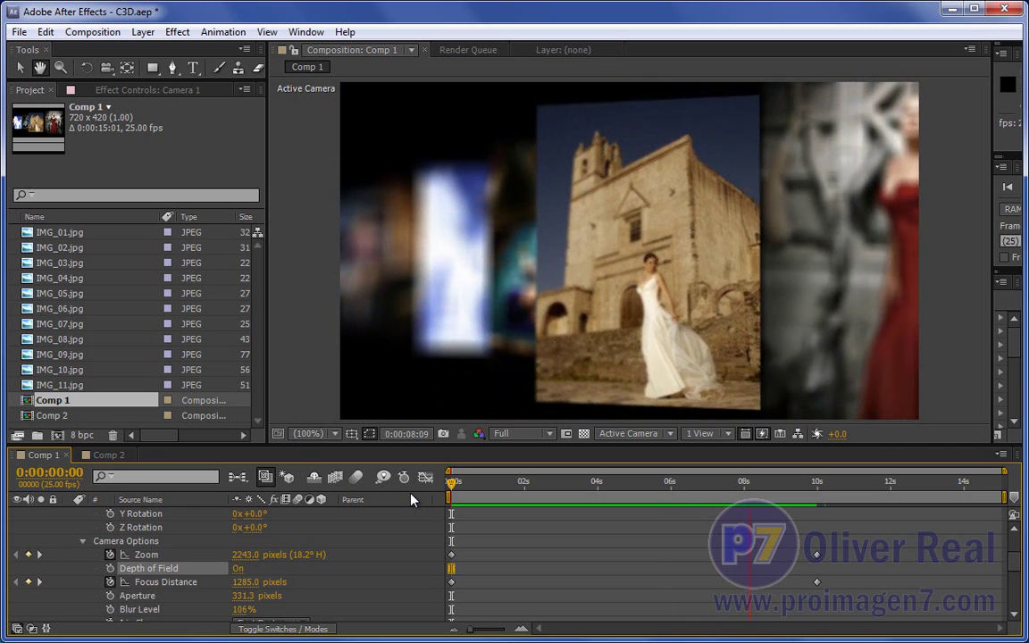
pyautogui.press('space')
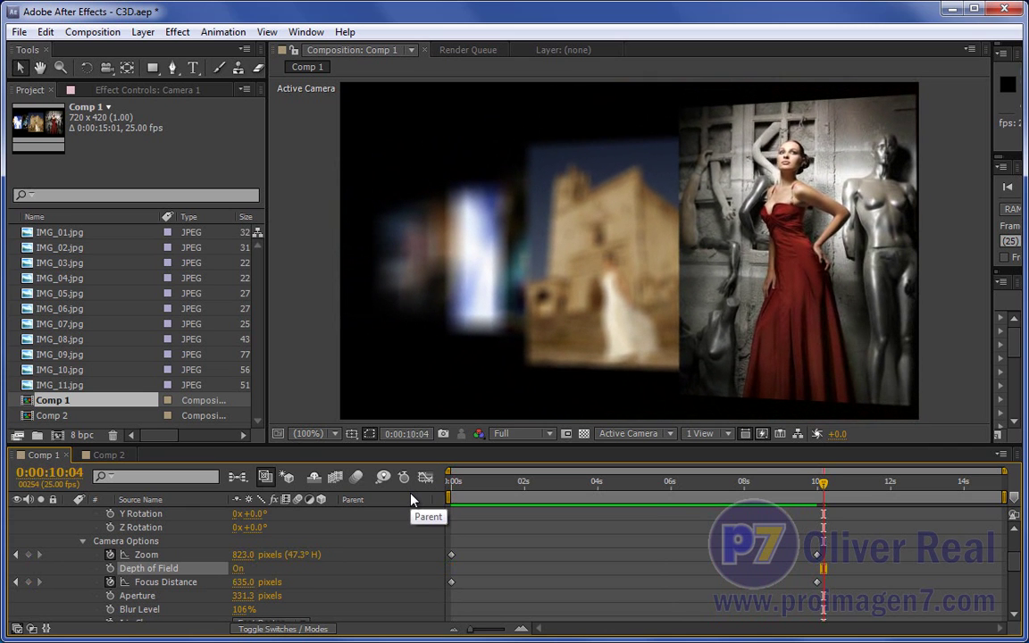